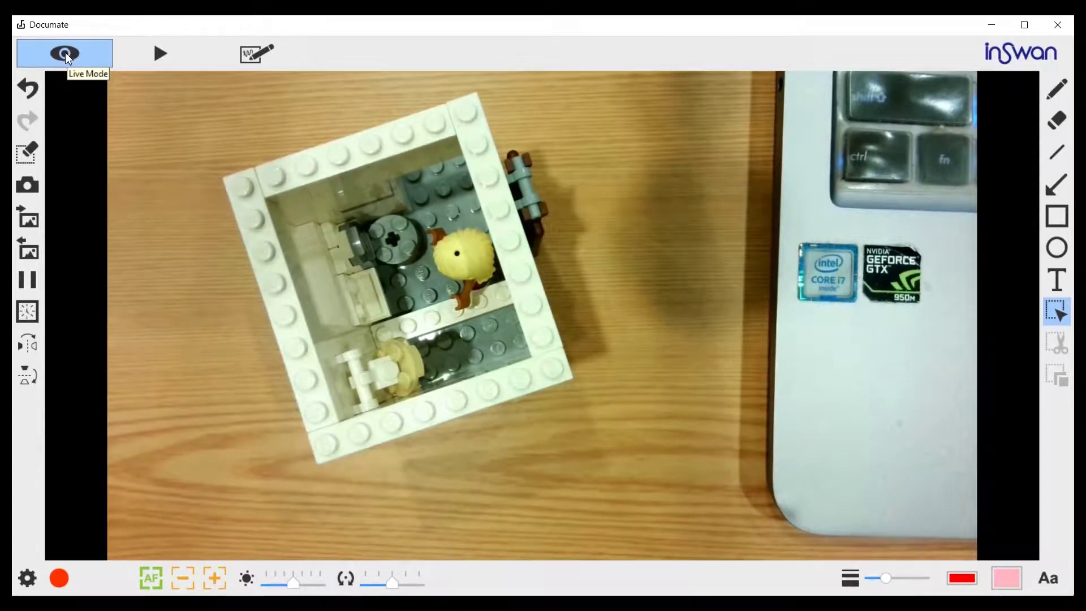
# Review a captured annotated image and the blank drawing canvas, then go back to the live camera view
pyautogui.click(161, 54)
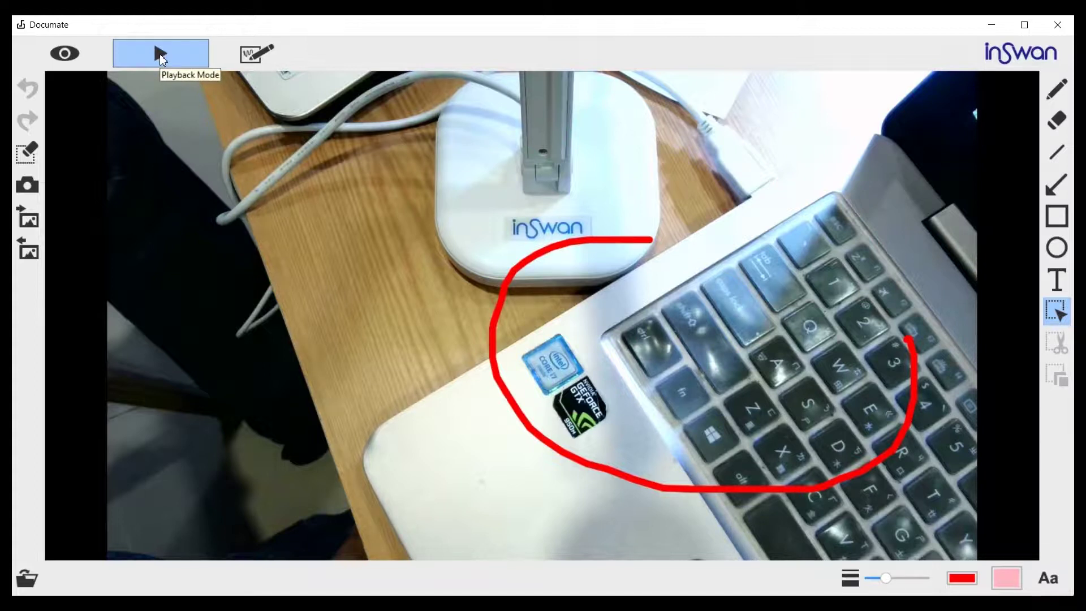
pyautogui.click(250, 54)
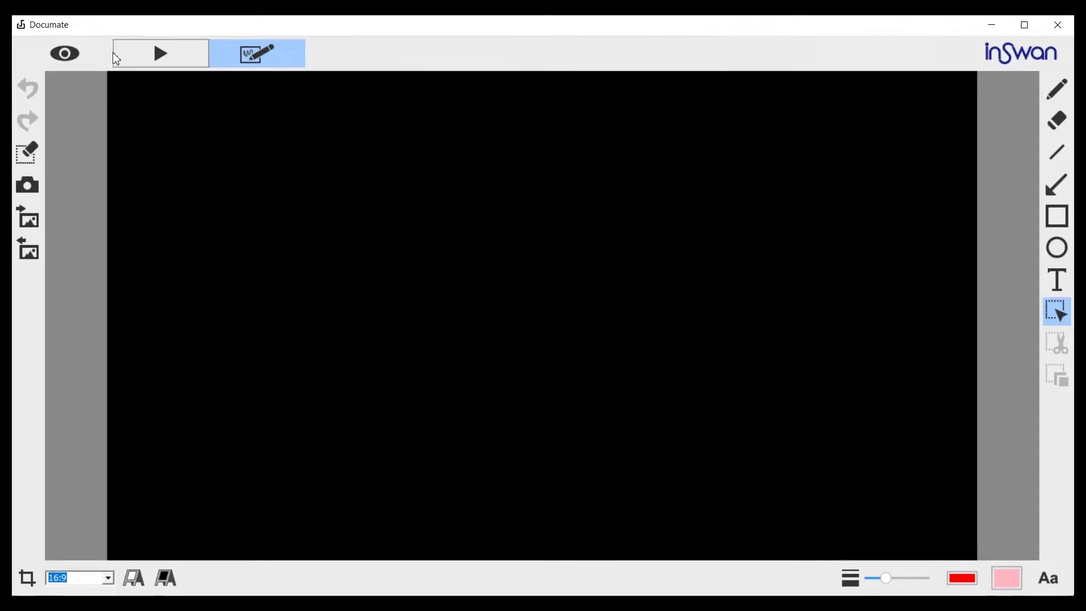
pyautogui.click(71, 56)
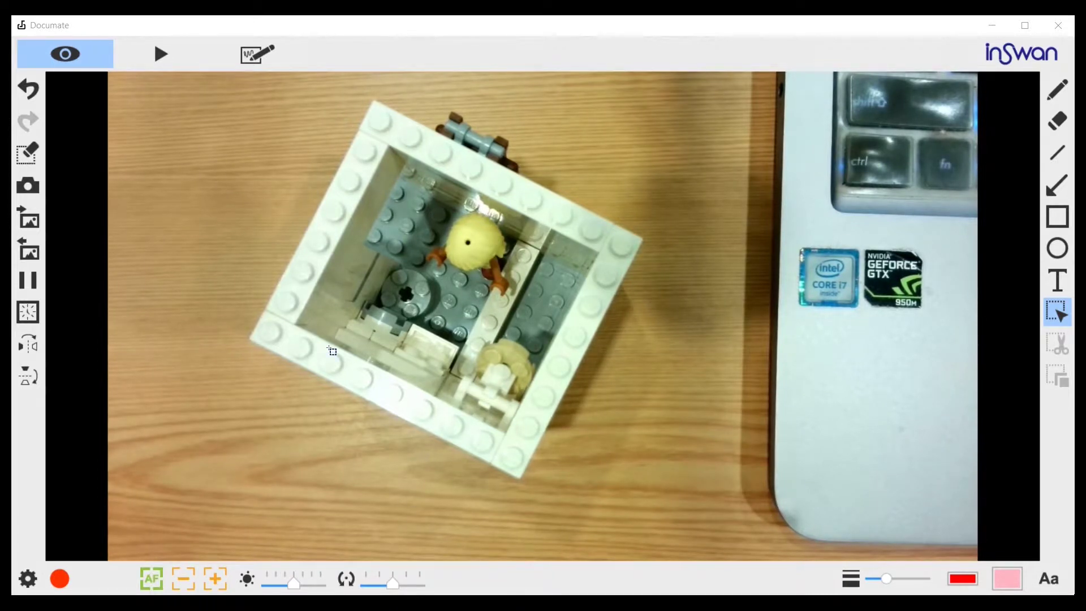
# Autofocus the camera, zoom in to 1.3x, then zoom back out to 1.0x
pyautogui.click(150, 577)
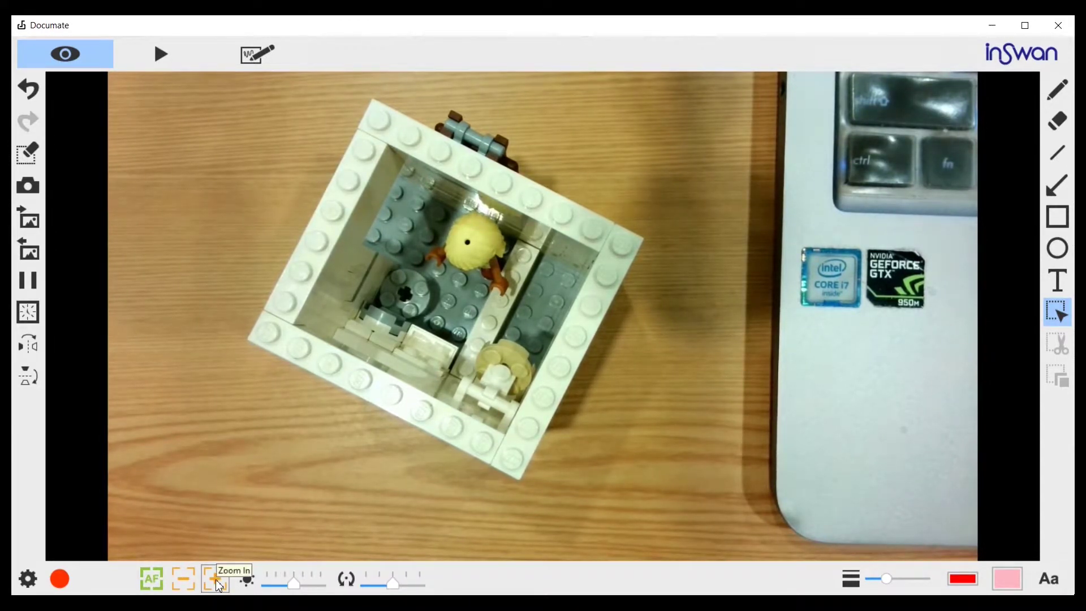
pyautogui.click(215, 579)
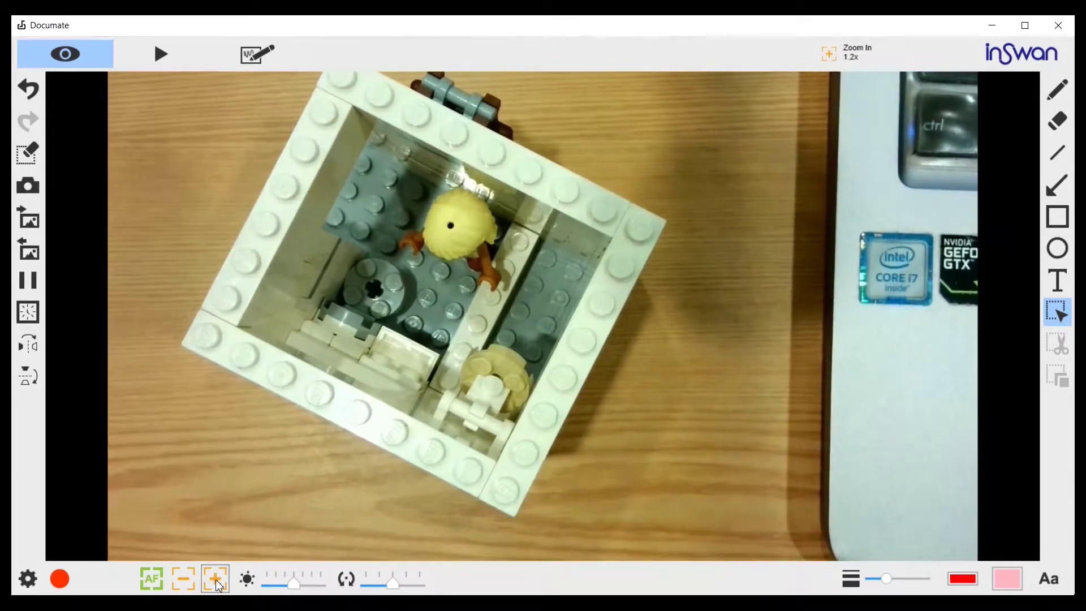
pyautogui.click(215, 579)
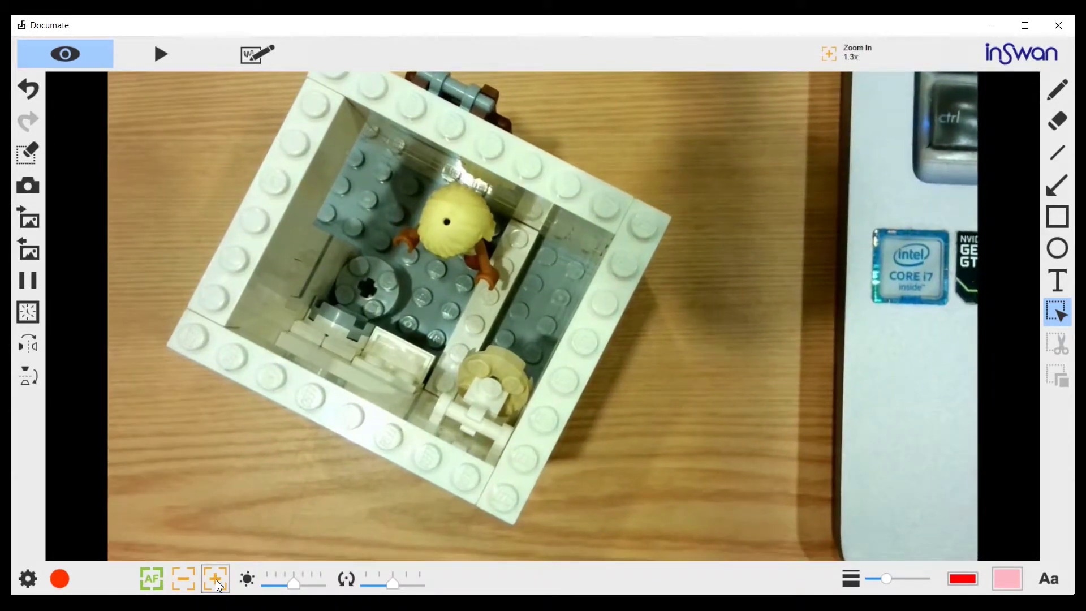
pyautogui.click(184, 580)
pyautogui.click(183, 579)
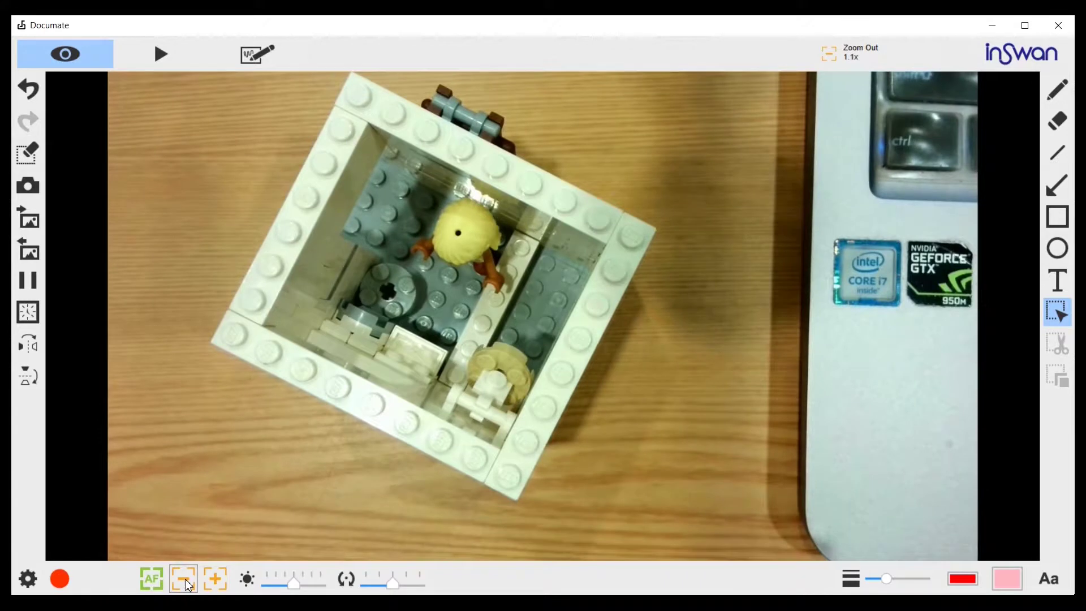
pyautogui.click(188, 583)
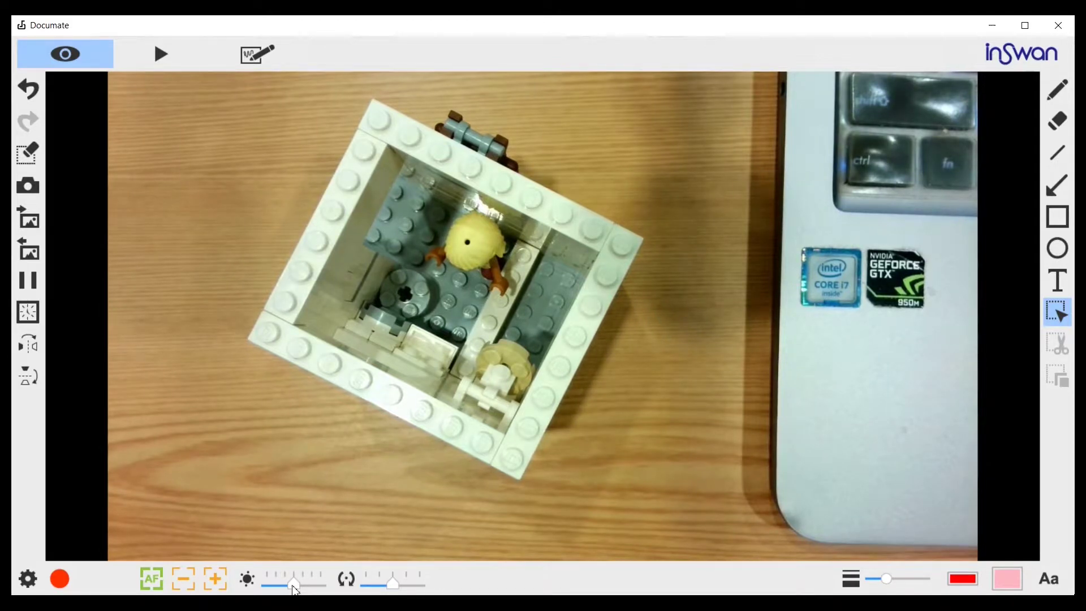
# Raise the camera brightness to 2.0 and return the image rotation to 0
pyautogui.moveTo(294, 588)
pyautogui.mouseDown()
pyautogui.moveTo(325, 590)
pyautogui.moveTo(266, 589)
pyautogui.moveTo(290, 589)
pyautogui.mouseUp()
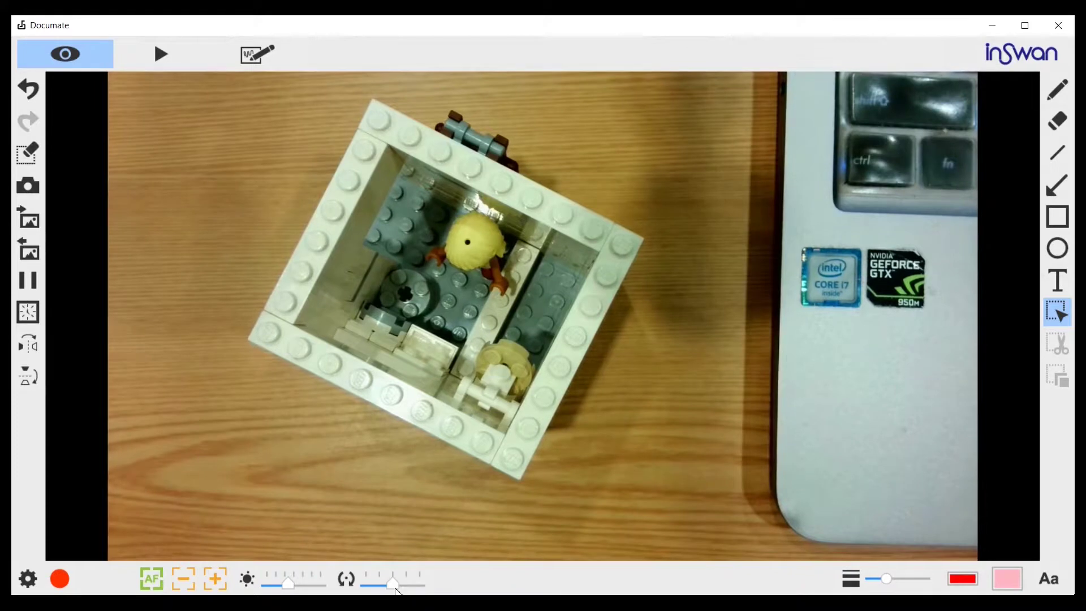
pyautogui.moveTo(394, 589); pyautogui.dragTo(395, 590)
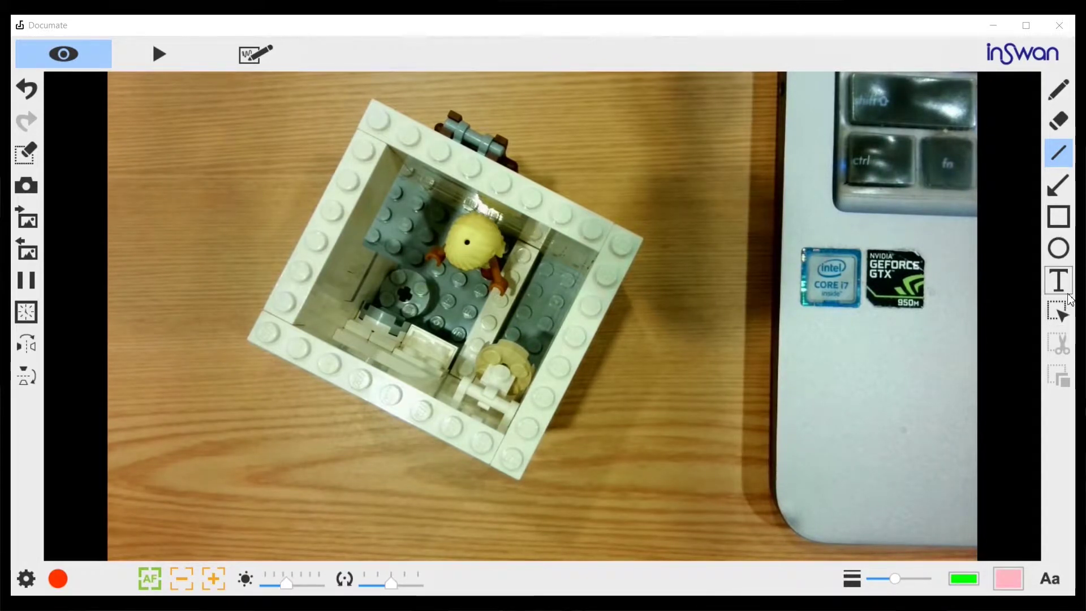
# With the Pencil, loop around the Lego box in green, then erase the loop's upper-right part
pyautogui.click(1059, 90)
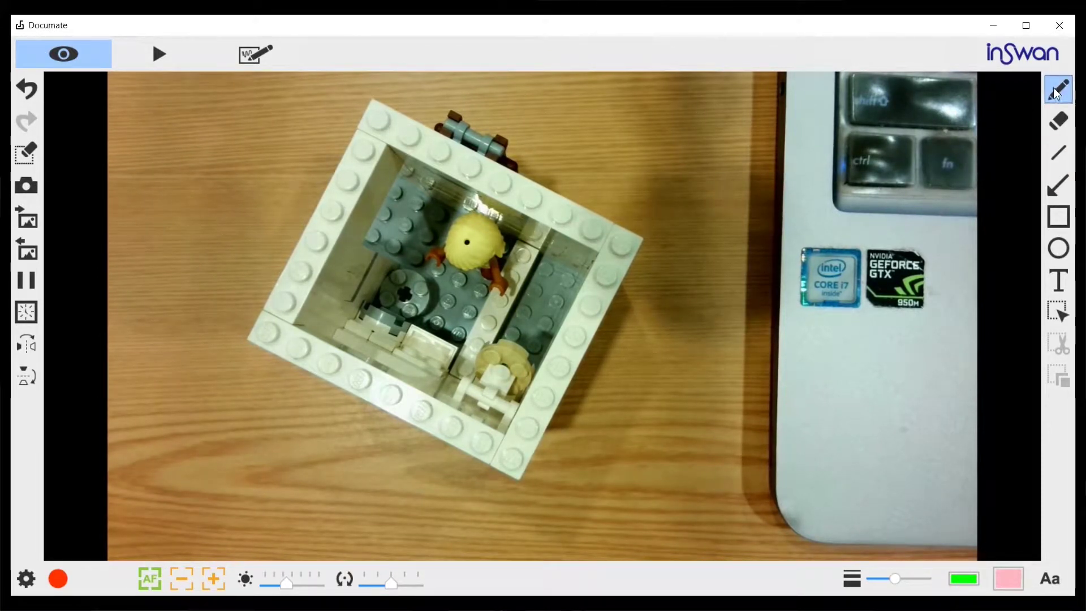
pyautogui.moveTo(351, 95)
pyautogui.mouseDown()
pyautogui.moveTo(287, 111)
pyautogui.moveTo(204, 360)
pyautogui.moveTo(549, 520)
pyautogui.moveTo(568, 136)
pyautogui.moveTo(354, 93)
pyautogui.mouseUp()
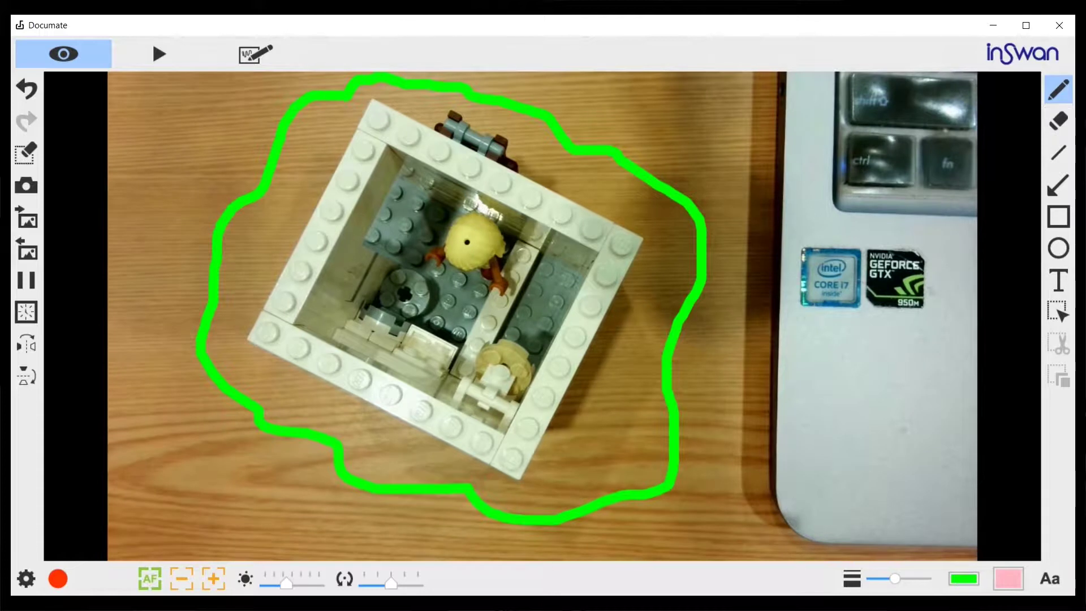
pyautogui.click(1059, 121)
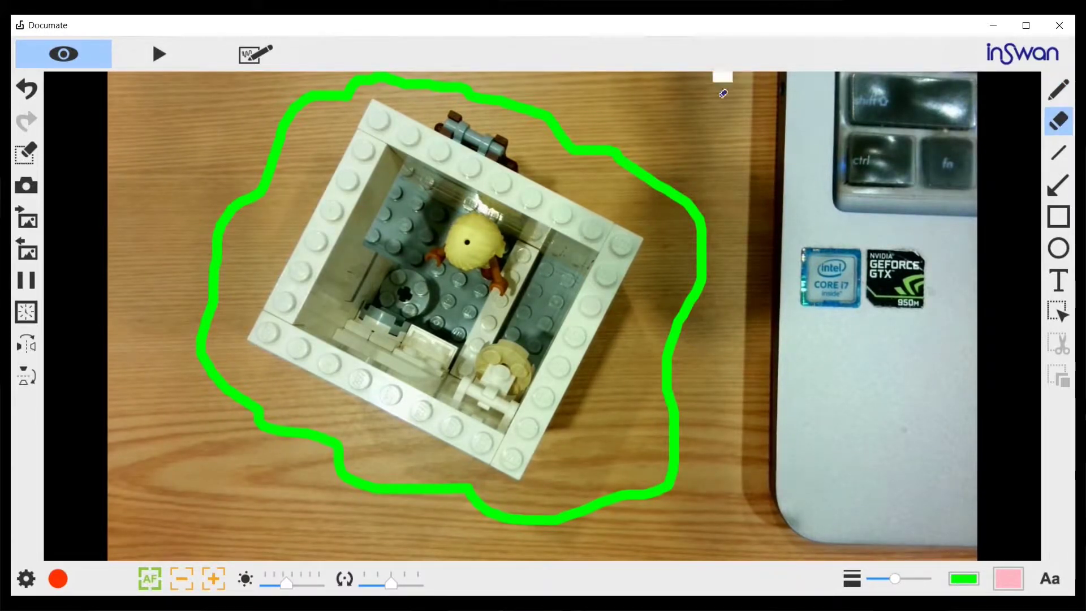
pyautogui.moveTo(552, 151)
pyautogui.mouseDown()
pyautogui.moveTo(619, 162)
pyautogui.moveTo(626, 146)
pyautogui.moveTo(697, 228)
pyautogui.moveTo(677, 444)
pyautogui.moveTo(655, 494)
pyautogui.mouseUp()
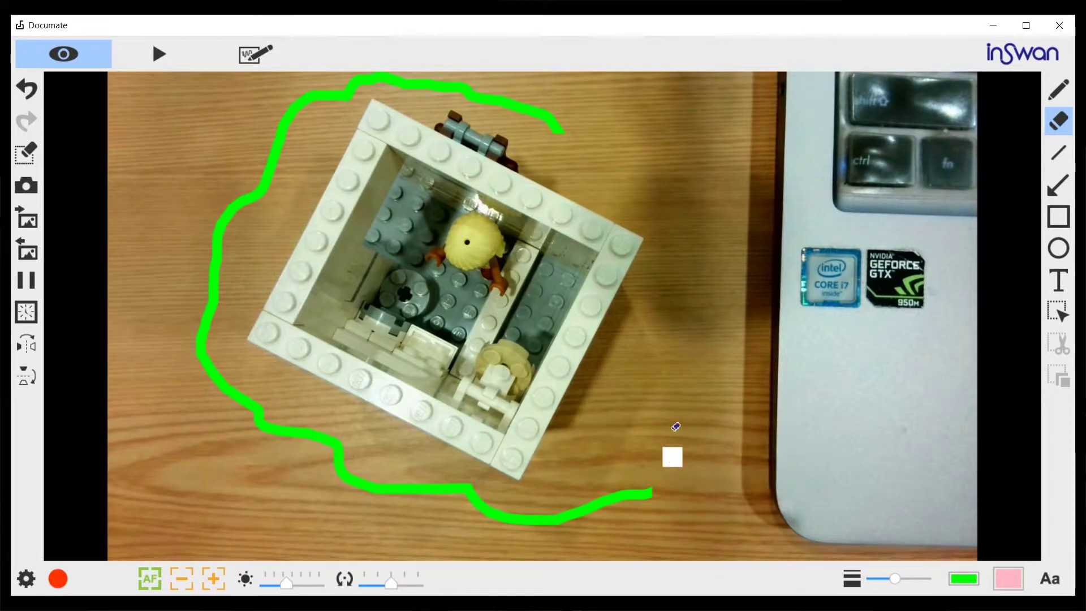
# Draw a straight line to the right of the Lego box and colour it red
pyautogui.click(1059, 153)
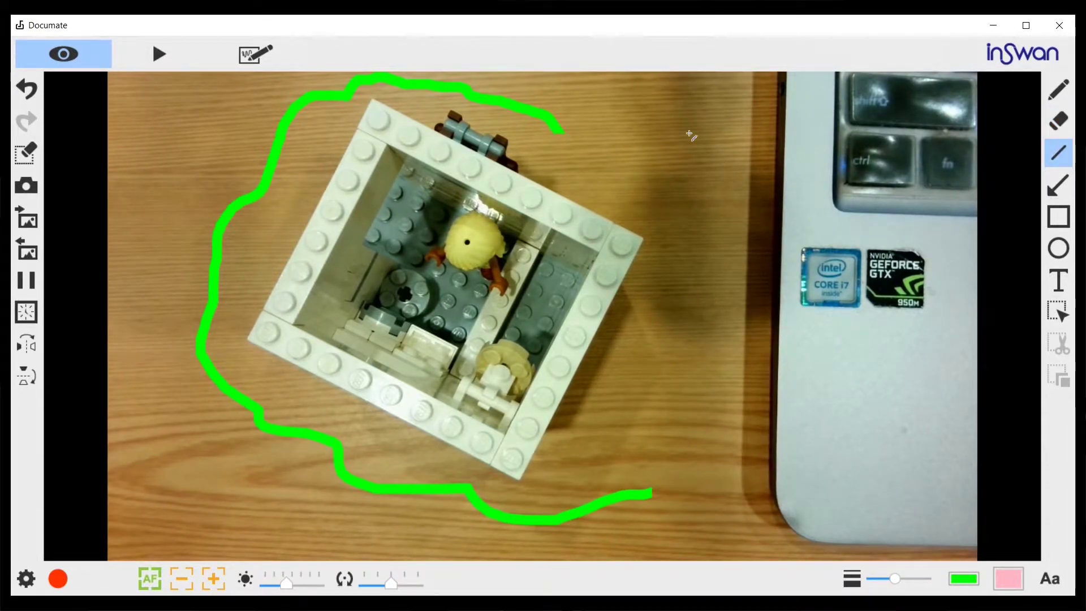
pyautogui.moveTo(699, 125)
pyautogui.mouseDown()
pyautogui.moveTo(342, 334)
pyautogui.moveTo(406, 340)
pyautogui.moveTo(662, 412)
pyautogui.moveTo(558, 146)
pyautogui.moveTo(687, 129)
pyautogui.moveTo(245, 432)
pyautogui.moveTo(584, 427)
pyautogui.moveTo(658, 400)
pyautogui.mouseUp()
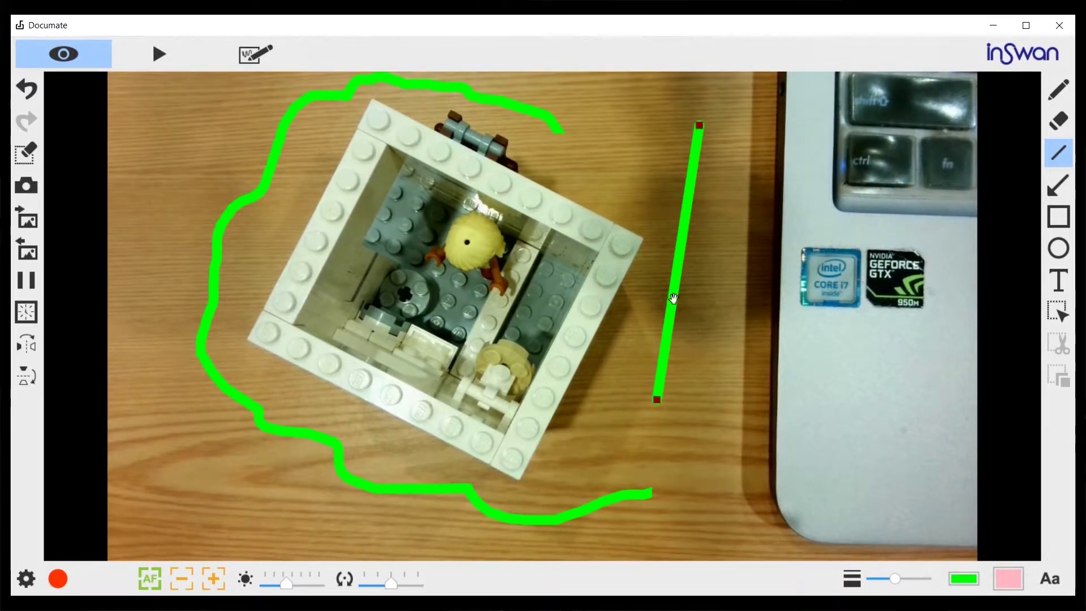
pyautogui.click(962, 583)
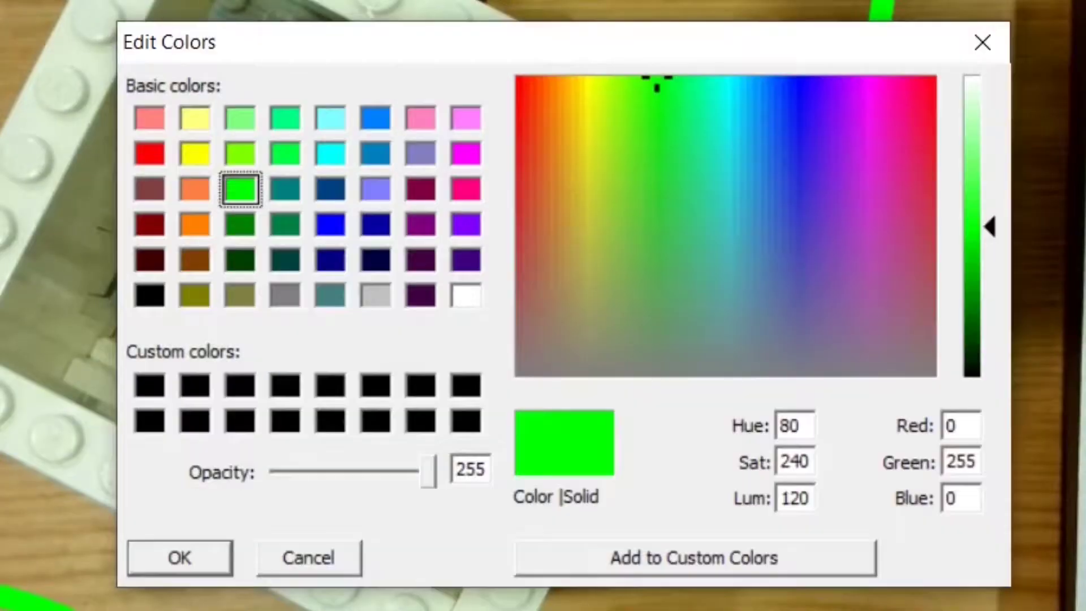
pyautogui.click(150, 156)
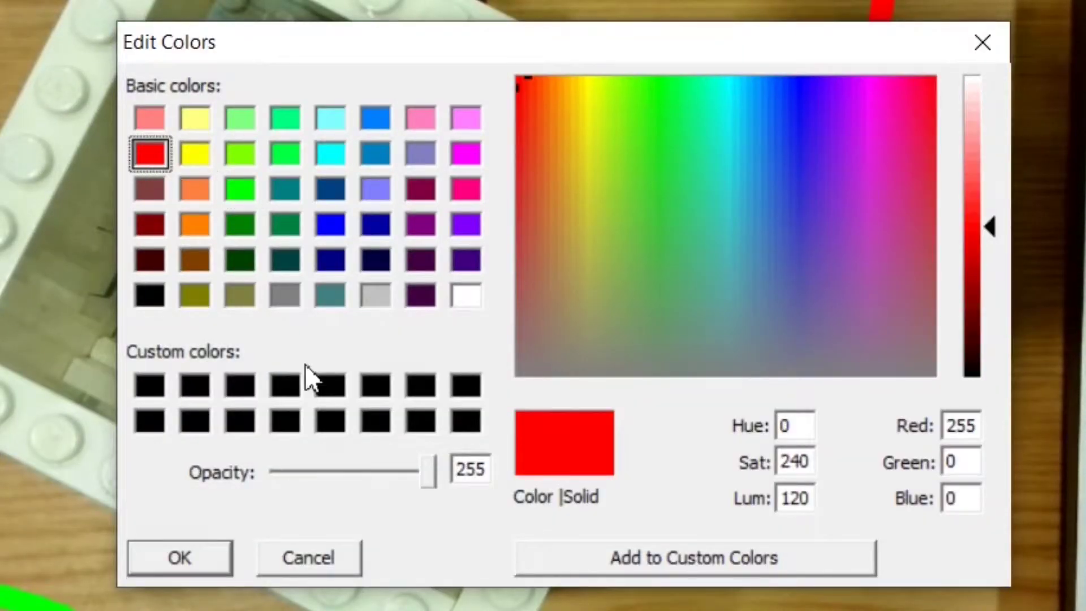
pyautogui.click(196, 260)
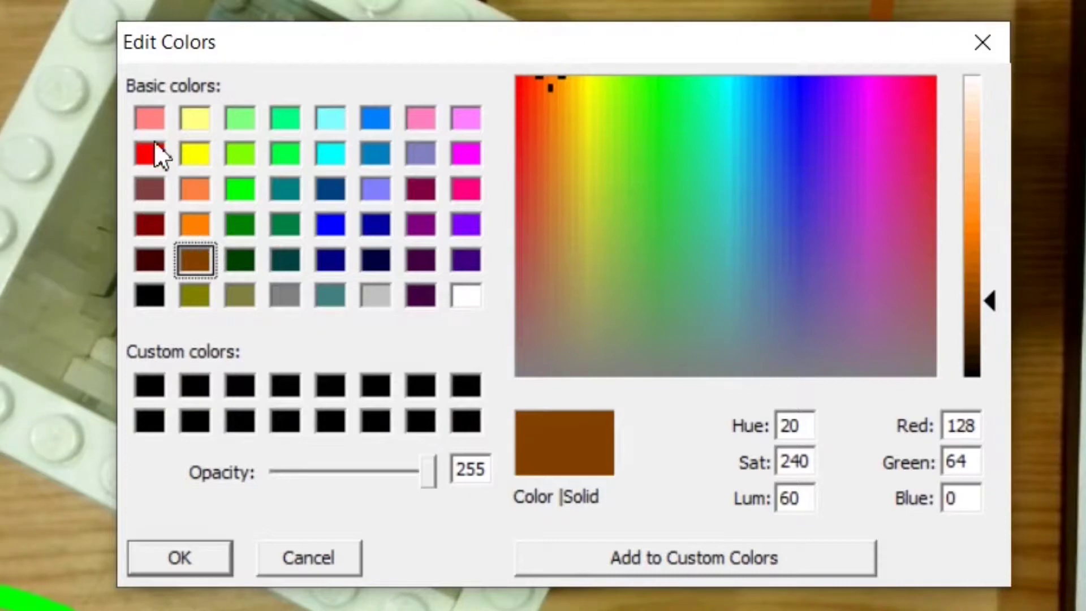
pyautogui.click(156, 160)
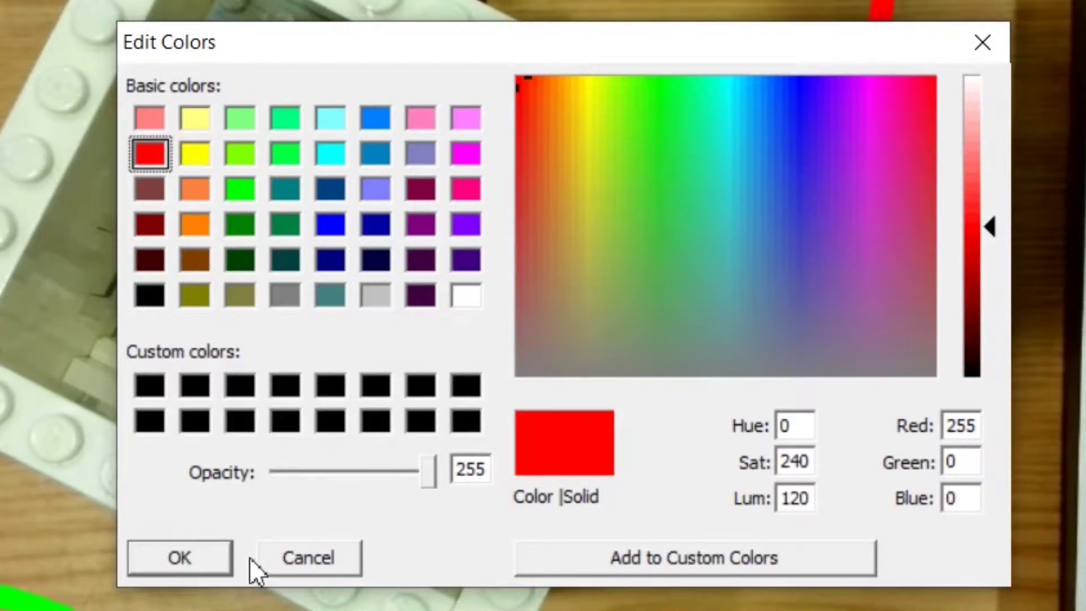
pyautogui.click(207, 557)
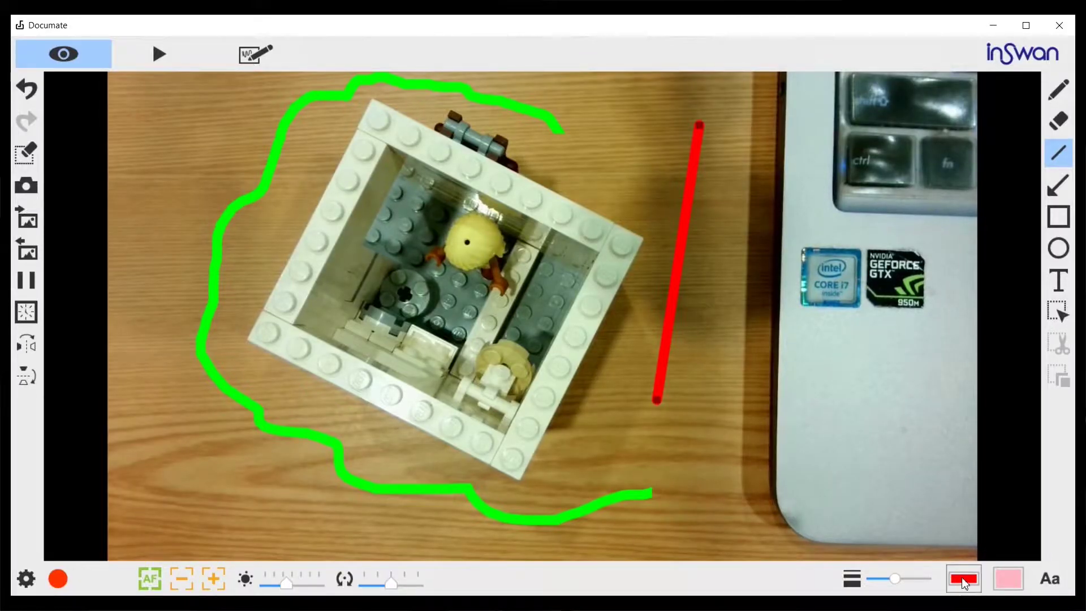
# Lower the red line's colour opacity to 47
pyautogui.click(965, 583)
pyautogui.moveTo(520, 442); pyautogui.dragTo(494, 443)
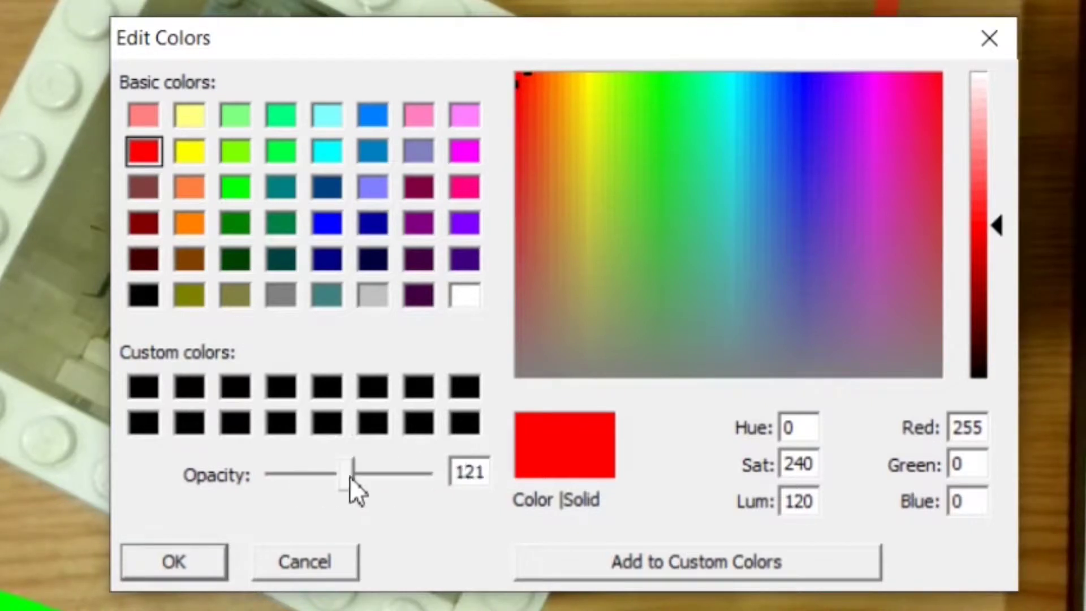
pyautogui.moveTo(350, 476); pyautogui.dragTo(301, 477)
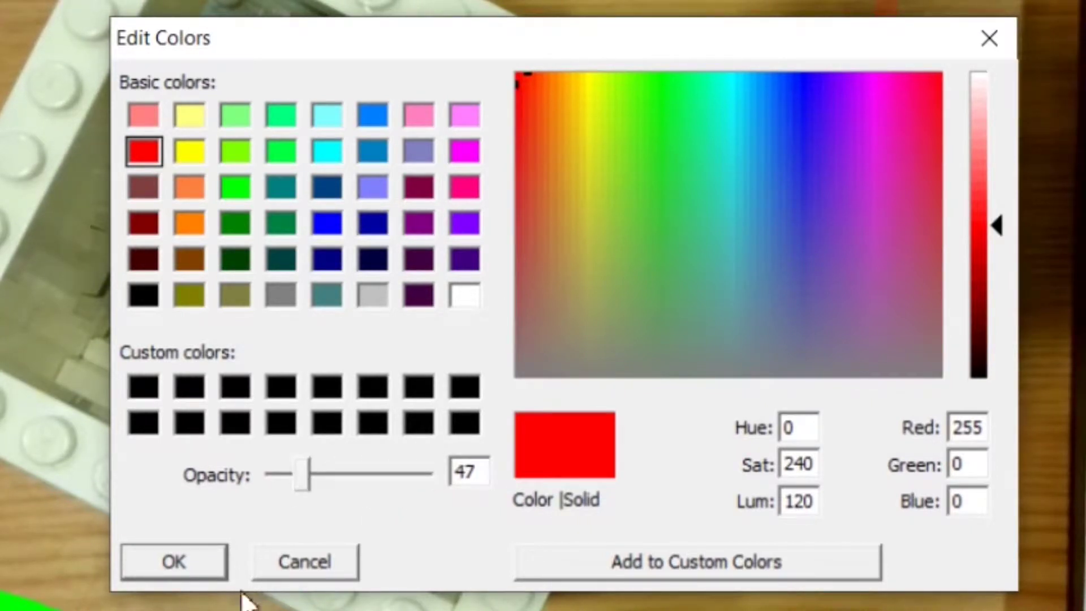
pyautogui.click(171, 566)
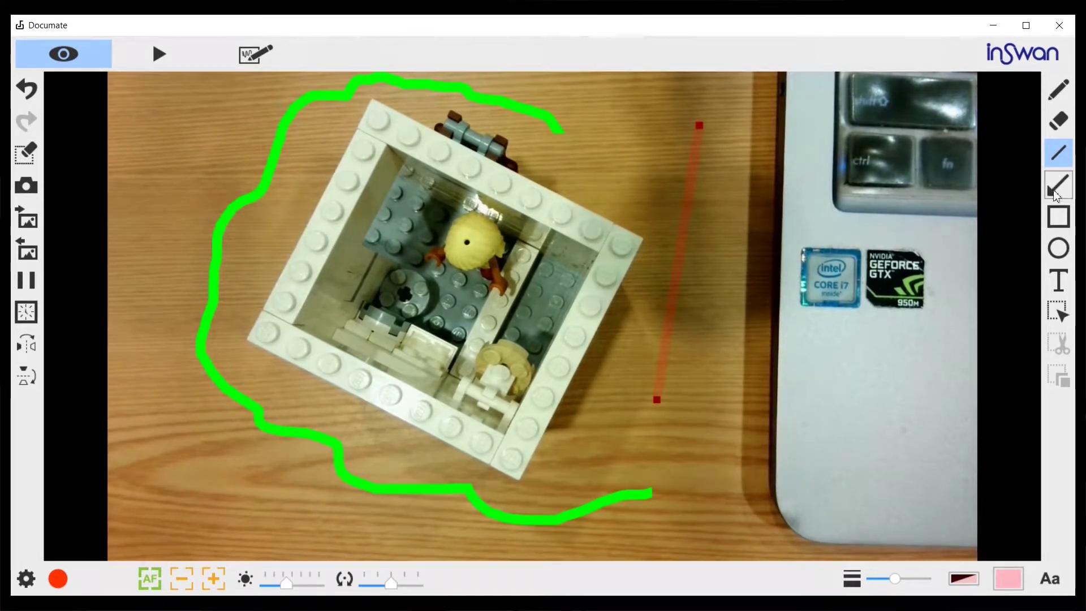
# Draw an arrow from the upper right with its tip on the chick, coloured yellow
pyautogui.click(1066, 196)
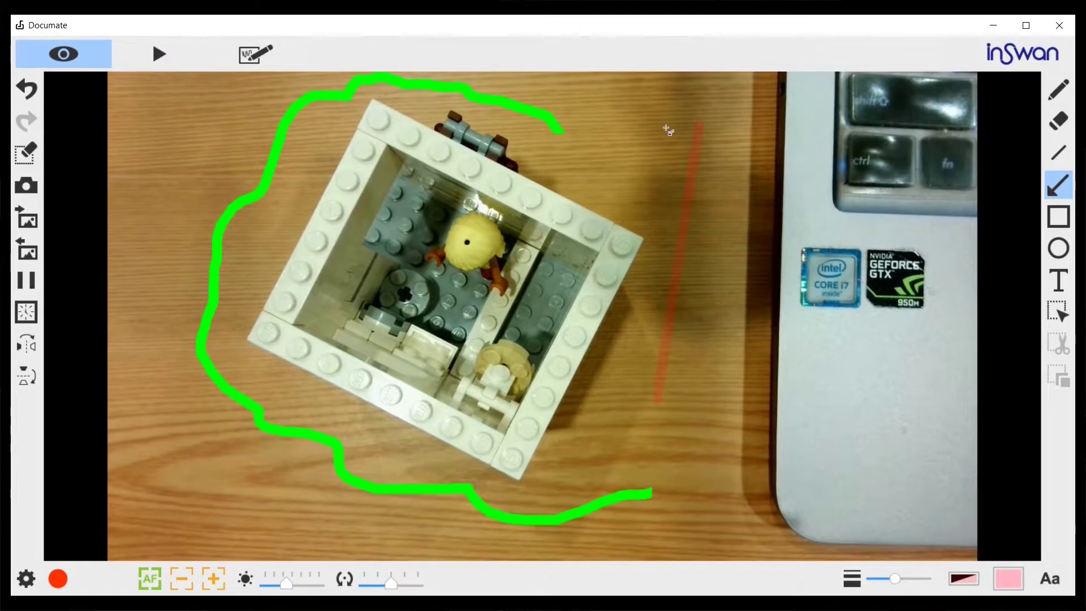
pyautogui.moveTo(650, 130); pyautogui.dragTo(539, 316)
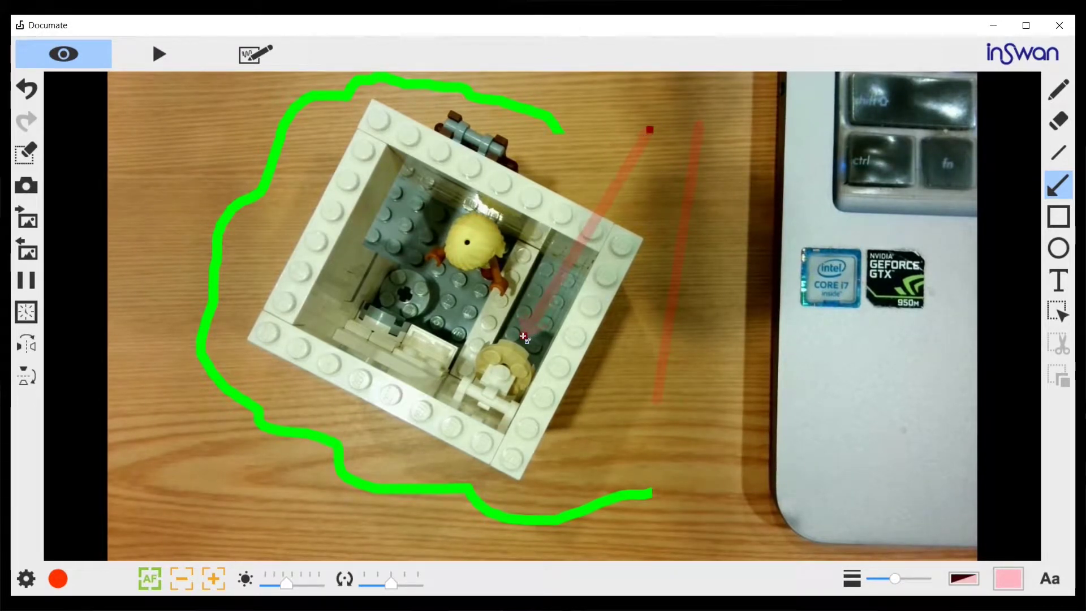
pyautogui.click(523, 337)
pyautogui.moveTo(523, 336); pyautogui.dragTo(447, 323)
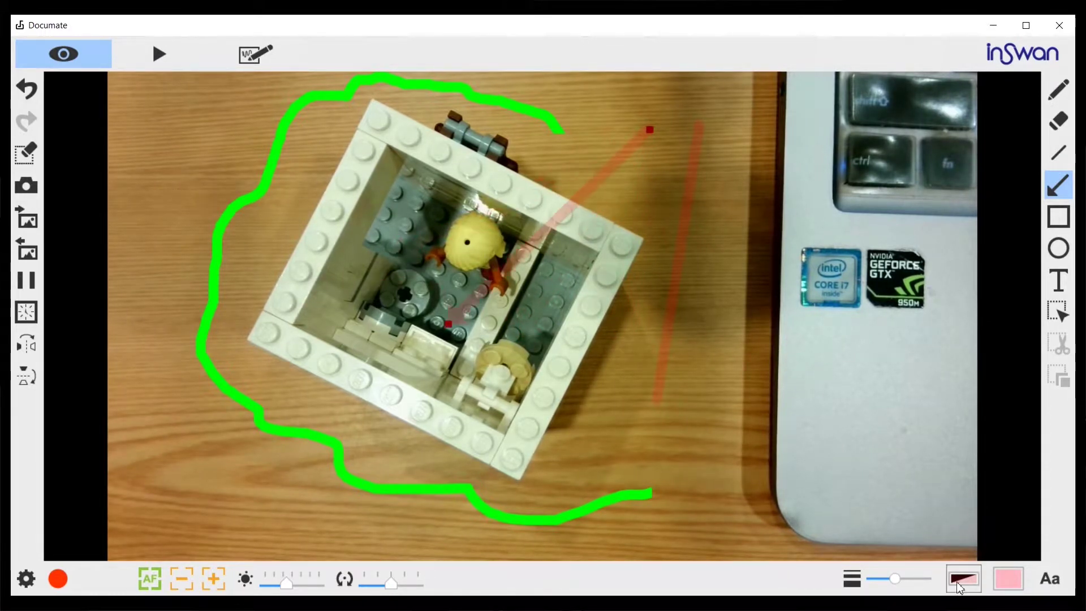
pyautogui.click(961, 582)
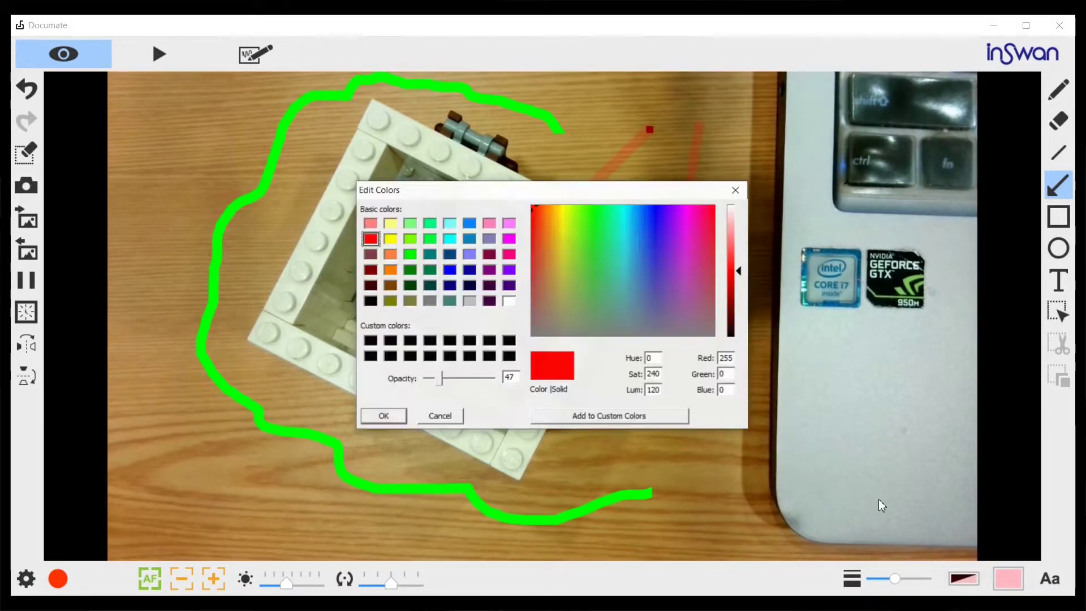
pyautogui.click(390, 240)
pyautogui.click(384, 416)
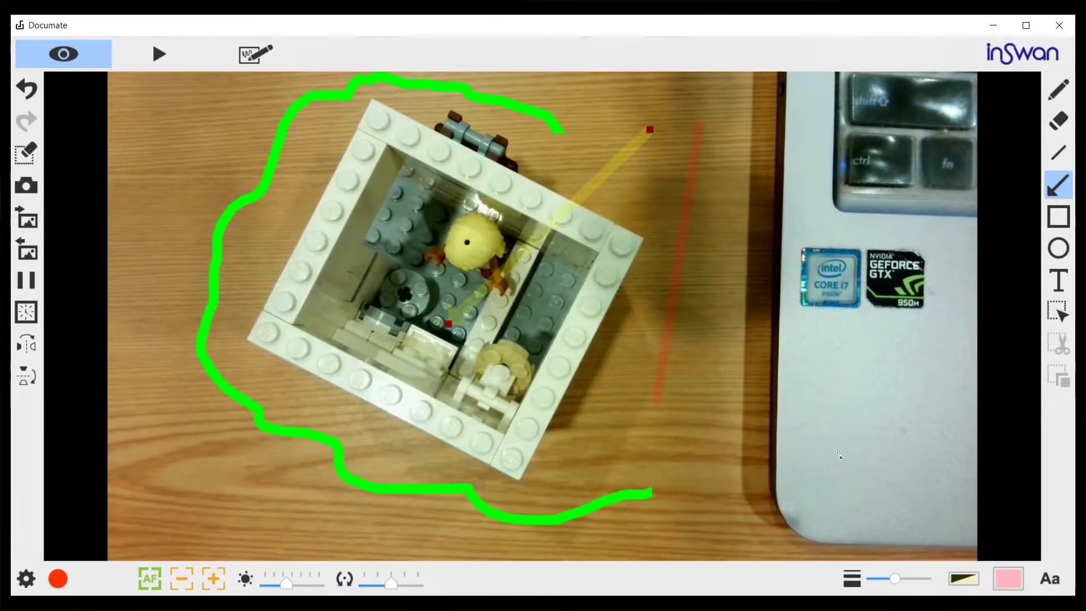
# Draw and enlarge a rectangle over the upper-left of the Lego box
pyautogui.click(1061, 222)
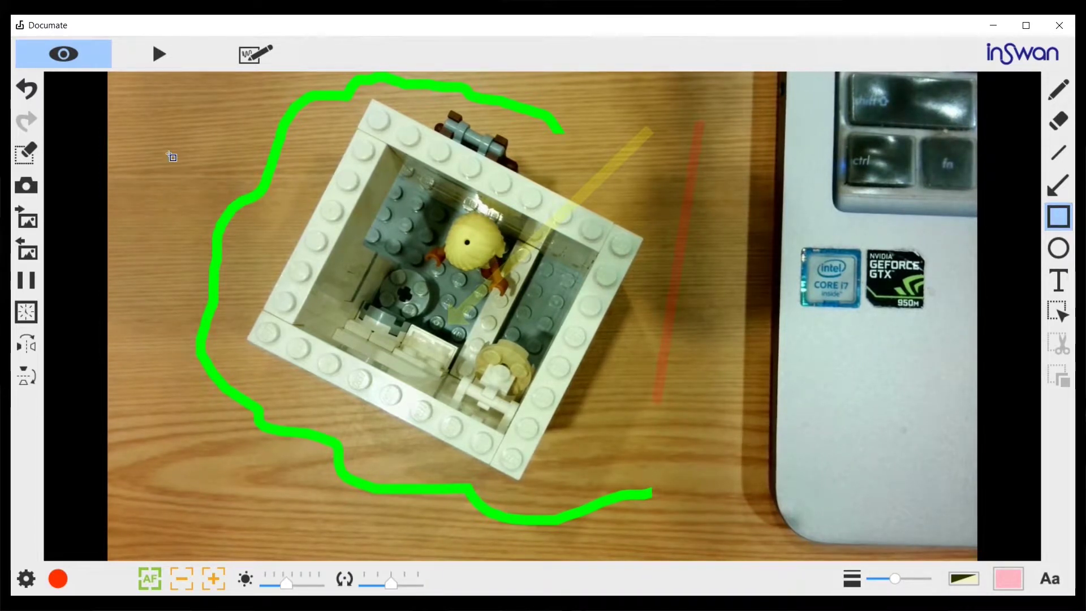
pyautogui.moveTo(162, 137); pyautogui.dragTo(400, 303)
pyautogui.moveTo(471, 306); pyautogui.dragTo(499, 324)
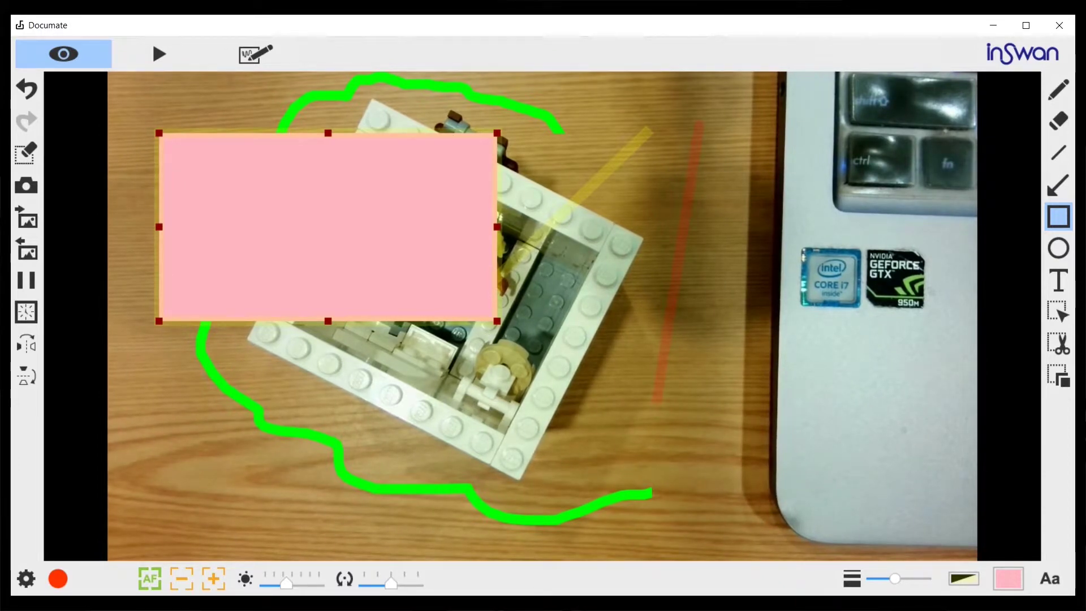
# Give the rectangle an orange outline and a solid green fill
pyautogui.click(964, 578)
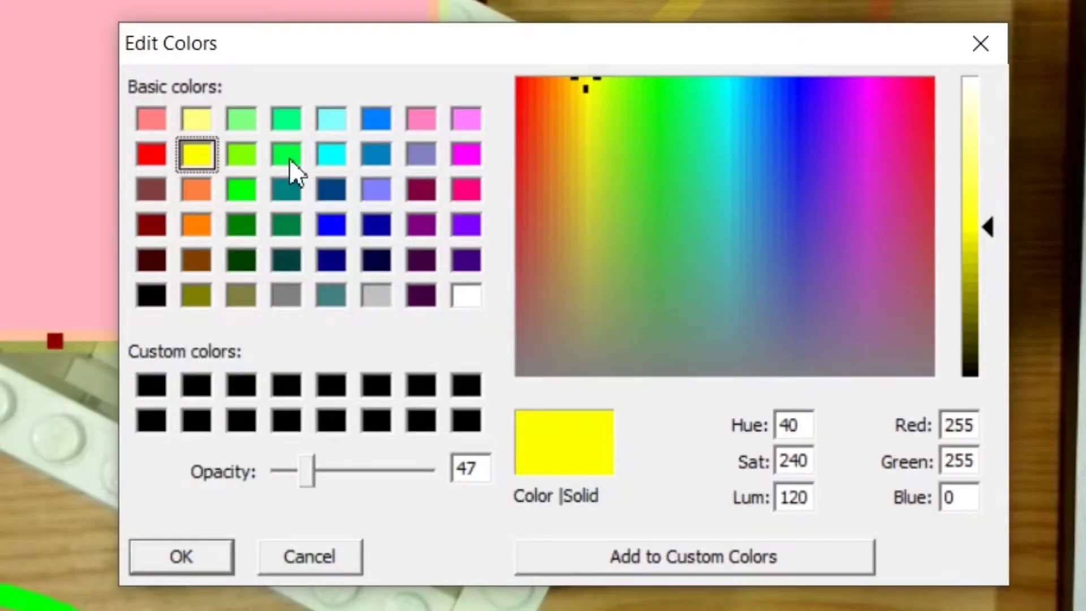
pyautogui.click(198, 226)
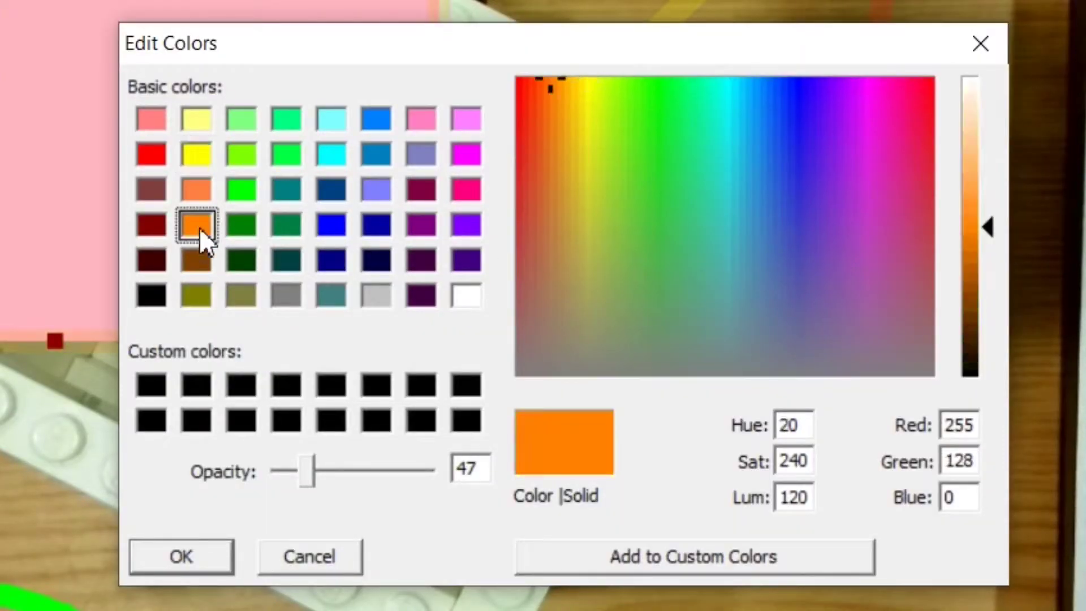
pyautogui.click(186, 555)
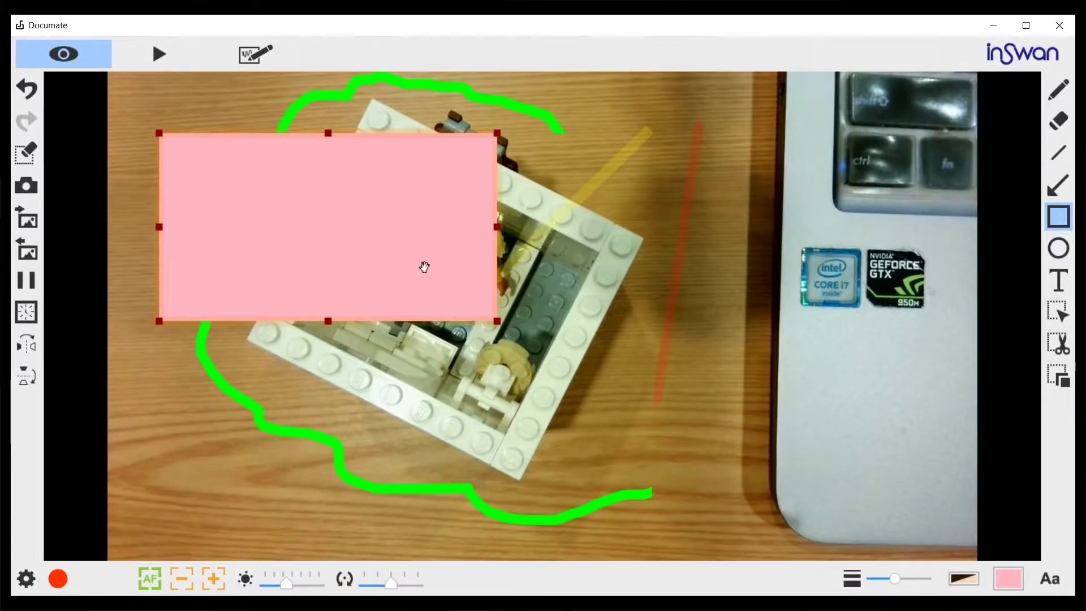
pyautogui.click(1004, 583)
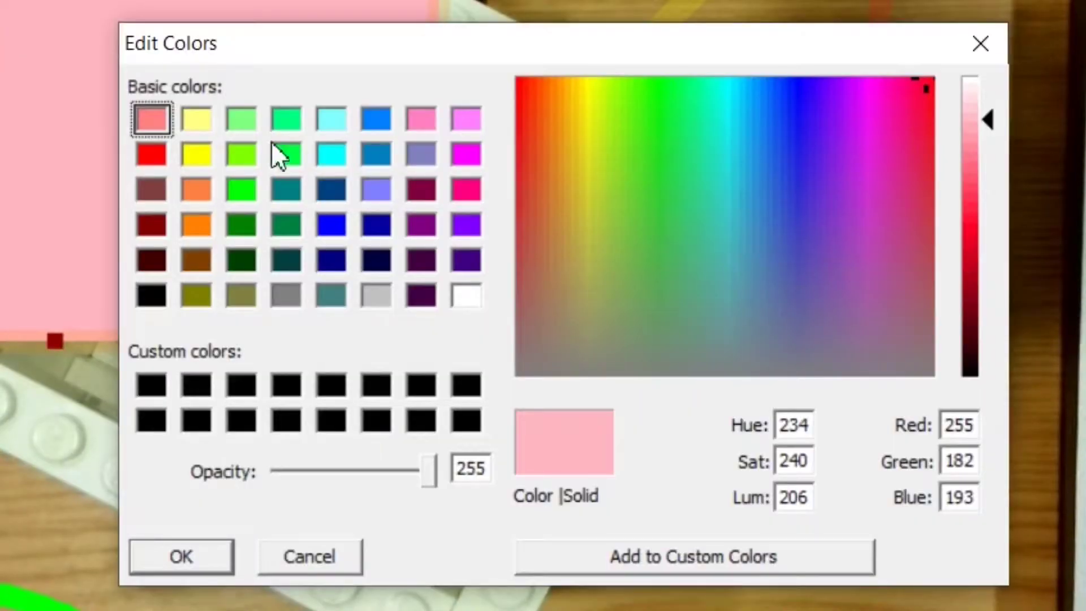
pyautogui.click(430, 238)
pyautogui.click(181, 557)
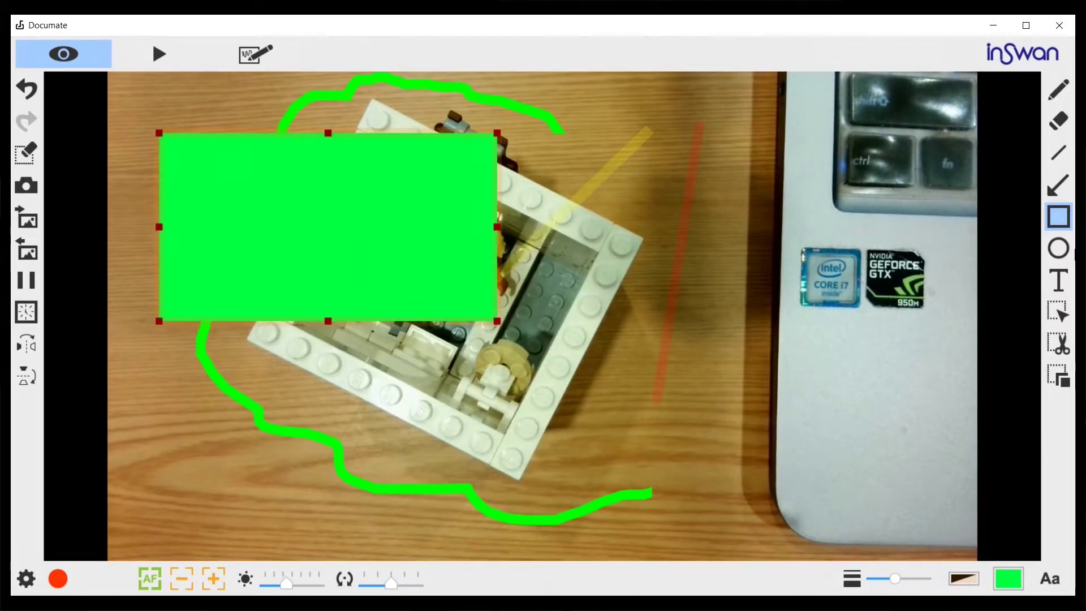
pyautogui.click(1059, 248)
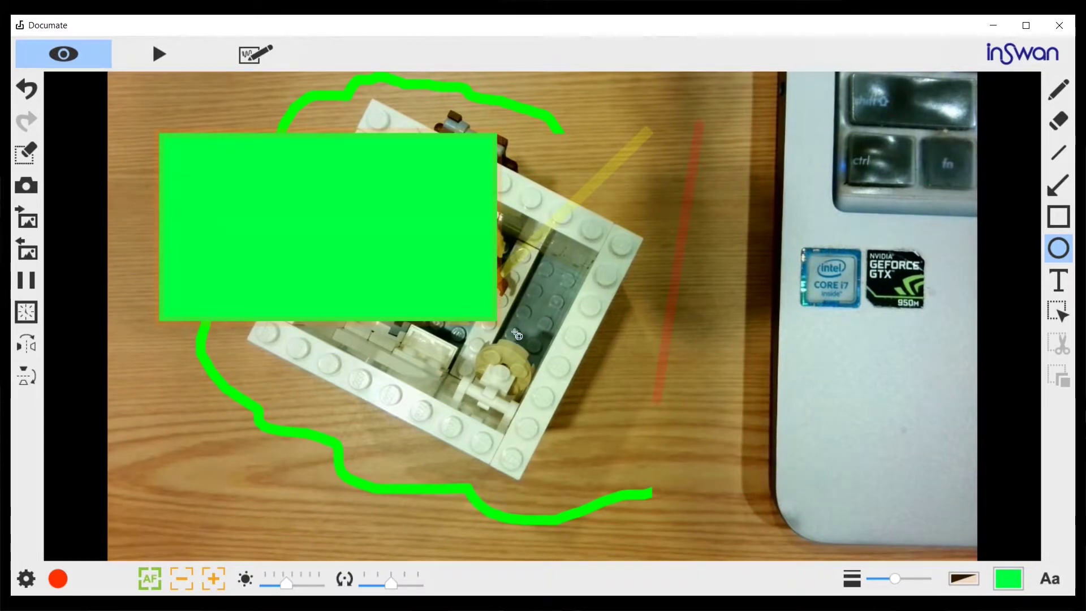
# Draw a circle at the box's lower right with a cyan fill at opacity 104
pyautogui.moveTo(521, 334); pyautogui.dragTo(711, 518)
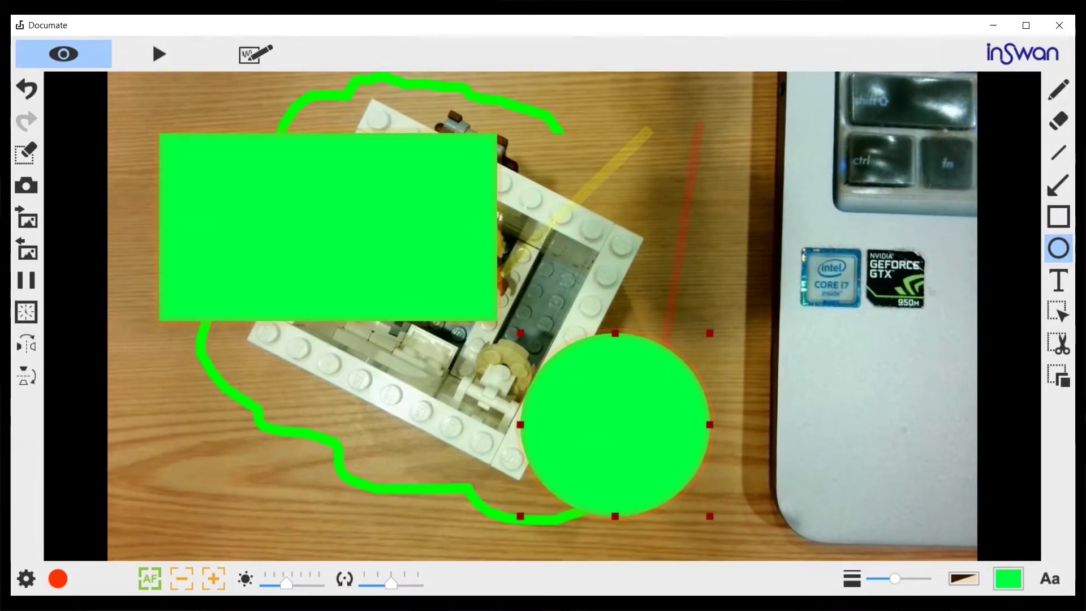
pyautogui.click(1000, 590)
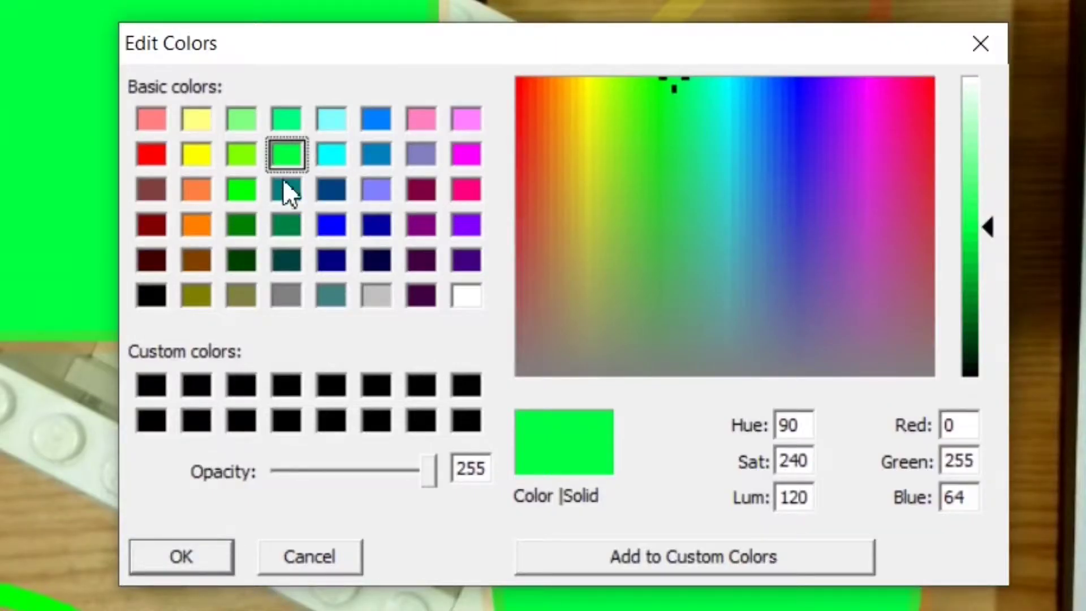
pyautogui.click(329, 151)
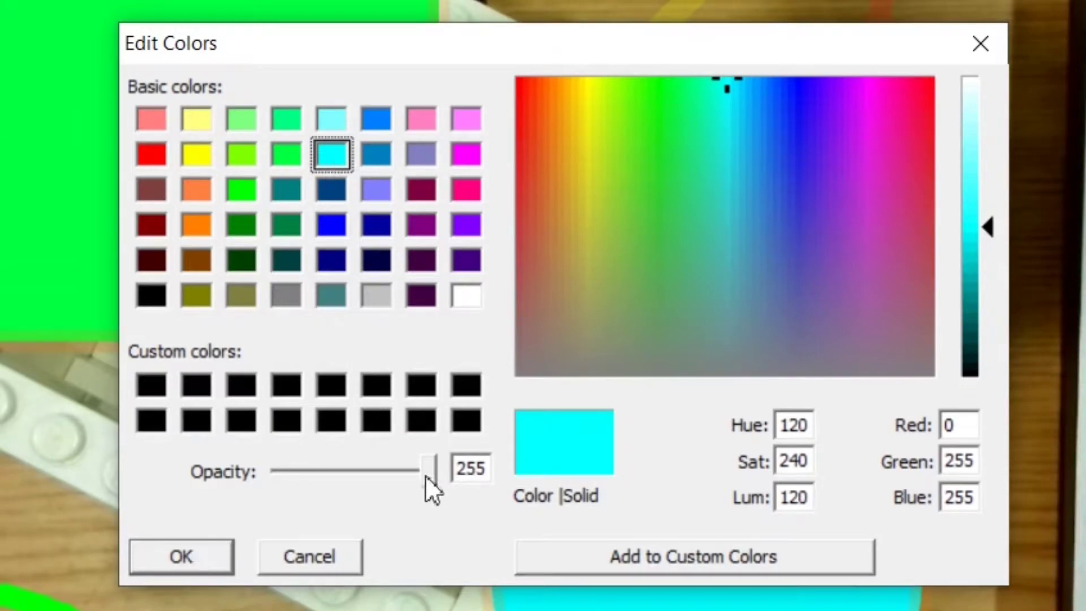
pyautogui.moveTo(426, 476); pyautogui.dragTo(345, 485)
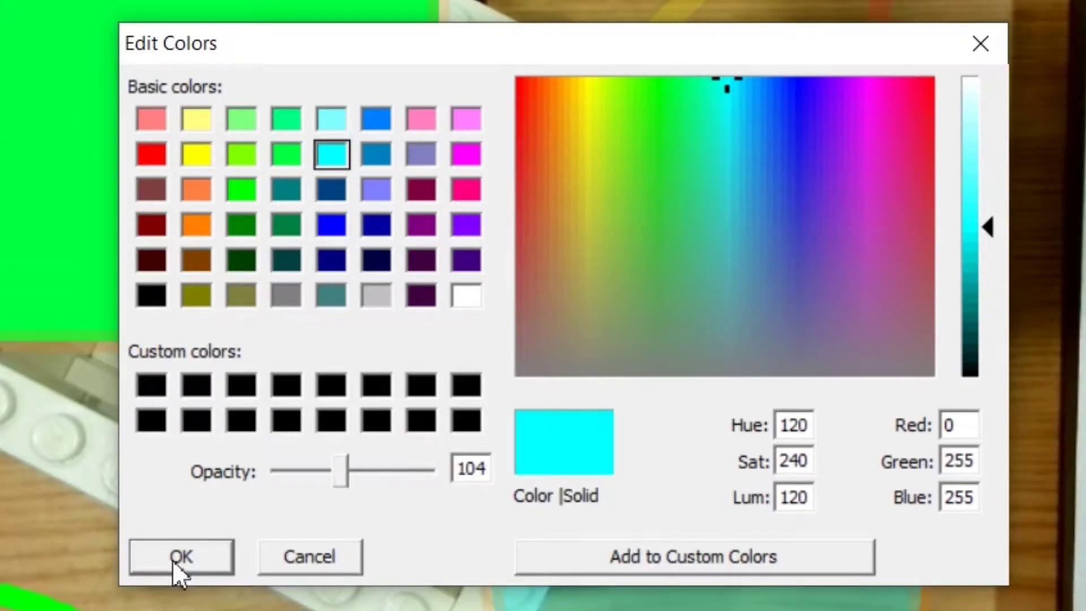
pyautogui.click(172, 559)
# Give the circle a red outline and make the outline much thicker
pyautogui.click(975, 585)
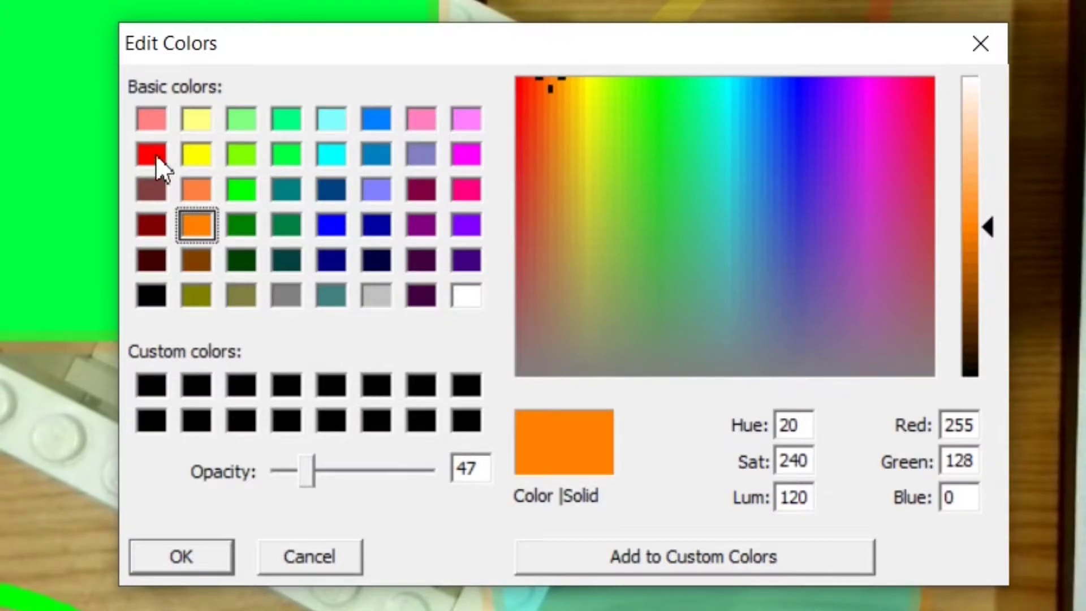
pyautogui.click(157, 161)
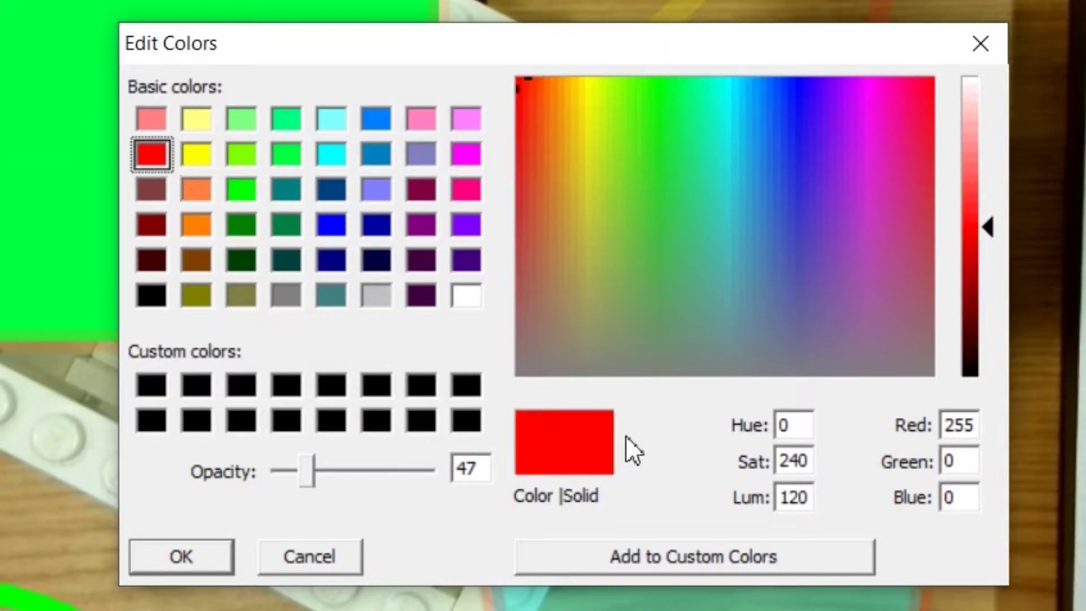
pyautogui.moveTo(308, 470); pyautogui.dragTo(394, 482)
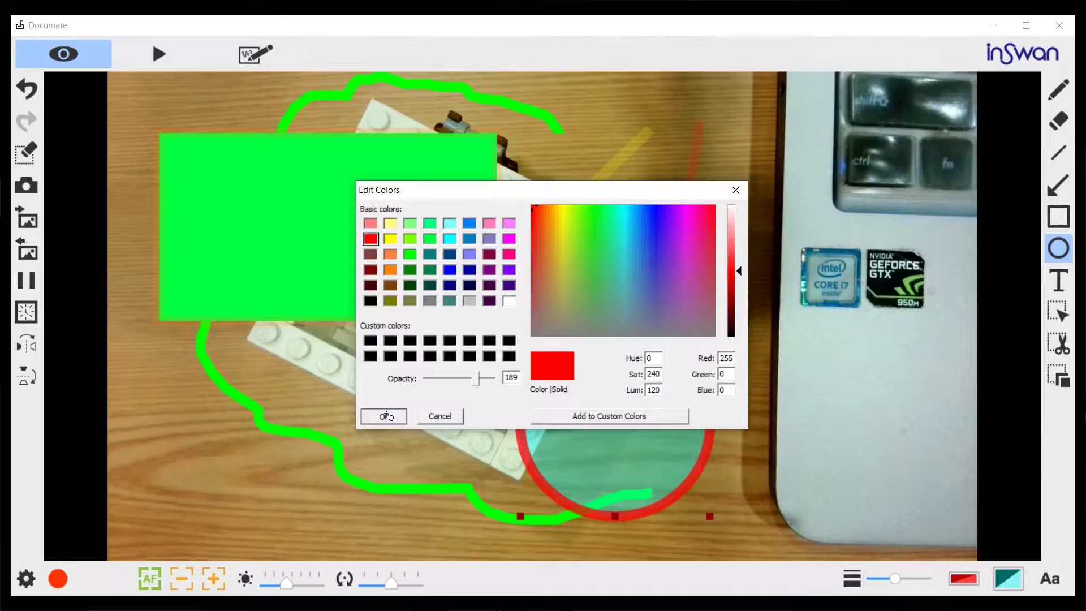
pyautogui.click(189, 548)
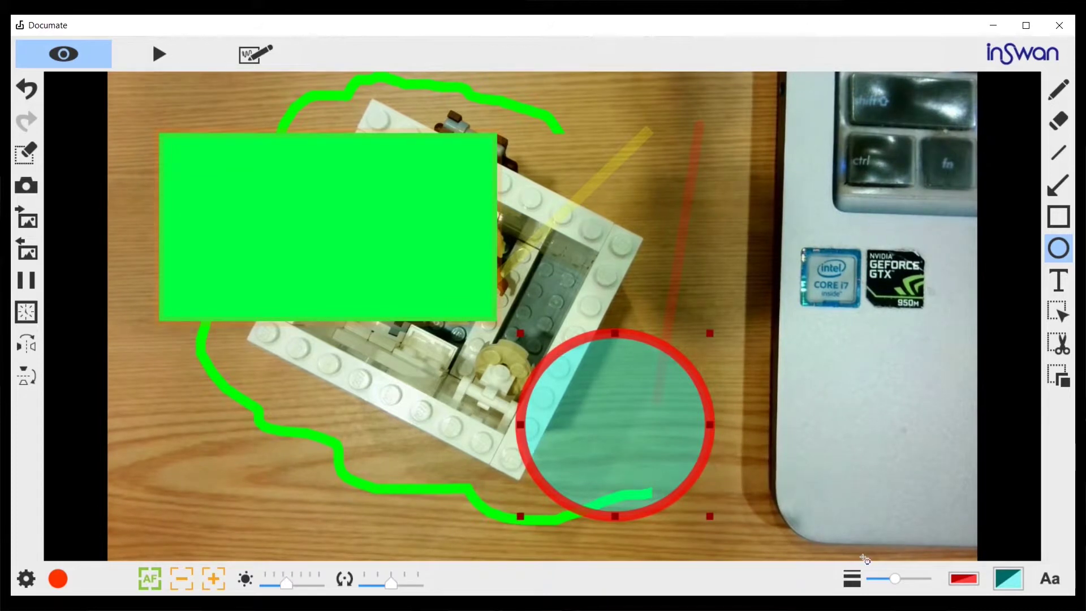
pyautogui.moveTo(904, 588)
pyautogui.mouseDown()
pyautogui.moveTo(937, 589)
pyautogui.moveTo(847, 589)
pyautogui.moveTo(911, 590)
pyautogui.mouseUp()
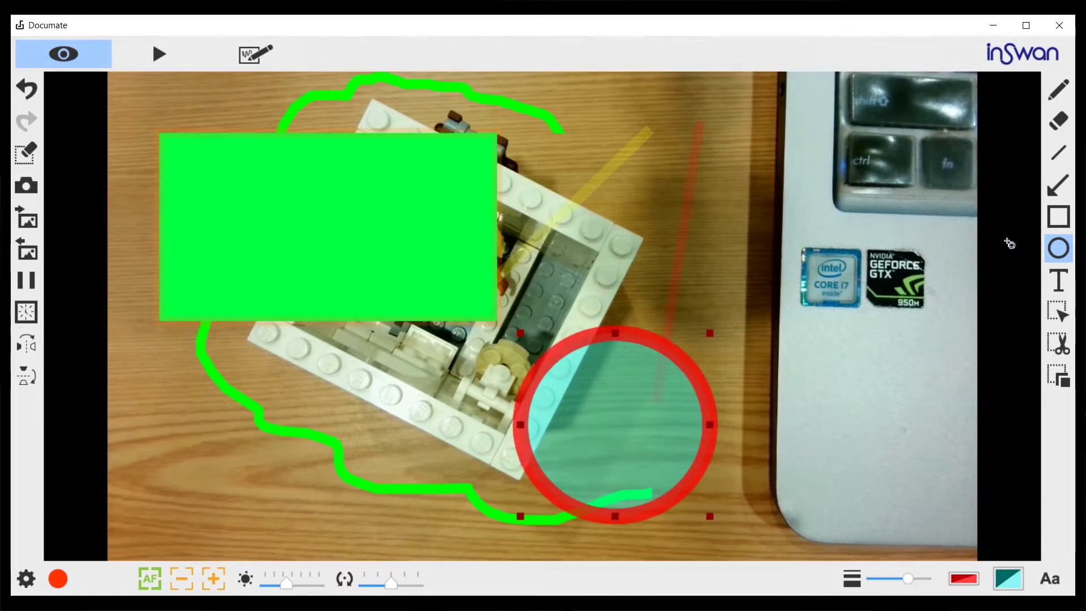
# Create a text box below the green rectangle reading 'Hello' and shorten its height
pyautogui.click(1066, 286)
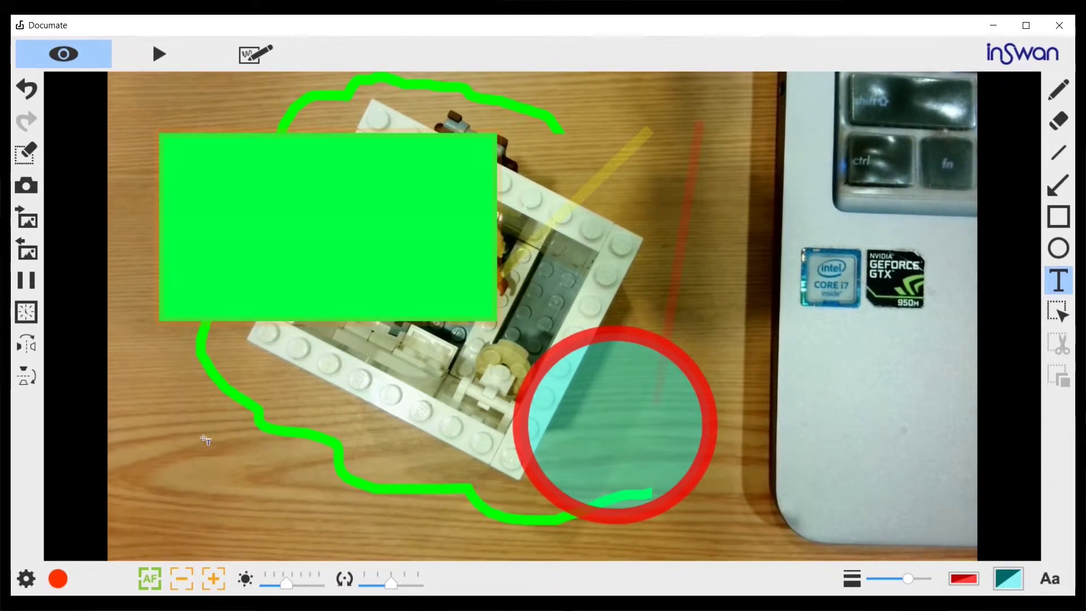
pyautogui.moveTo(162, 417); pyautogui.dragTo(458, 545)
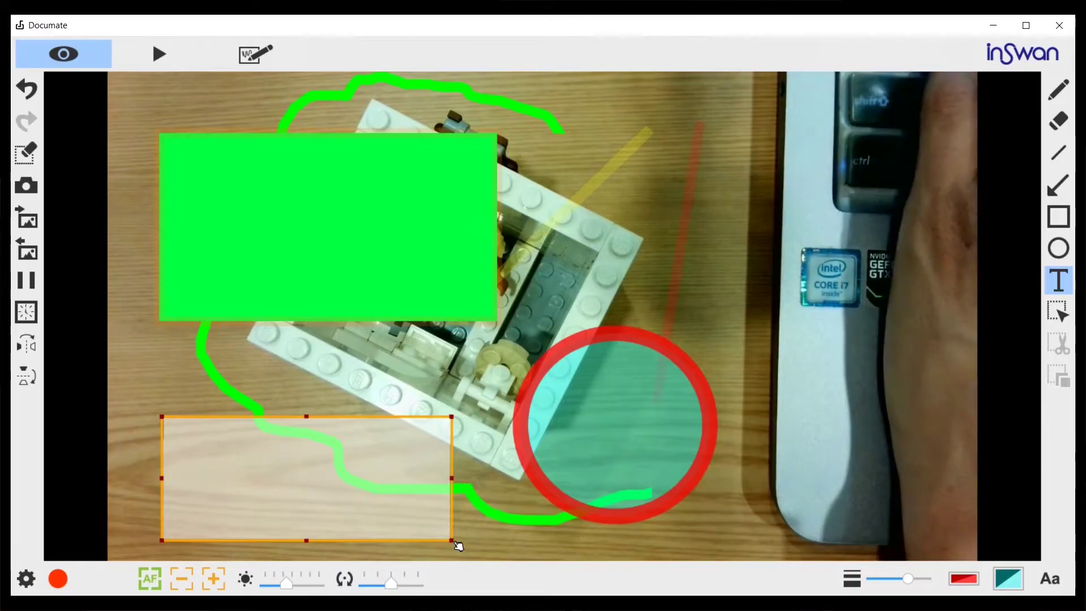
pyautogui.write('dkfdflkjlkjfxlkjlkdjflewjl')
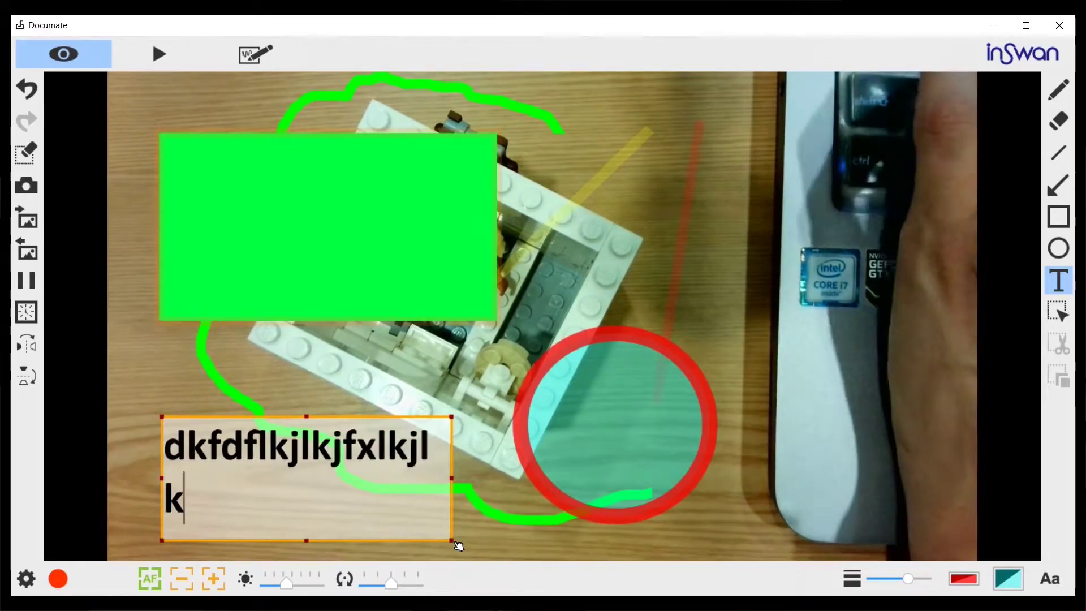
pyautogui.press('BackSpace')
pyautogui.press('BackSpace')
pyautogui.press('BackSpace')
pyautogui.press('BackSpace')
pyautogui.press('BackSpace')
pyautogui.press('BackSpace')
pyautogui.press('BackSpace')
pyautogui.press('BackSpace')
pyautogui.press('BackSpace')
pyautogui.press('BackSpace')
pyautogui.press('BackSpace')
pyautogui.press('BackSpace')
pyautogui.press('BackSpace')
pyautogui.press('BackSpace')
pyautogui.press('BackSpace')
pyautogui.press('BackSpace')
pyautogui.press('BackSpace')
pyautogui.press('BackSpace')
pyautogui.press('BackSpace')
pyautogui.press('BackSpace')
pyautogui.write('Hello')
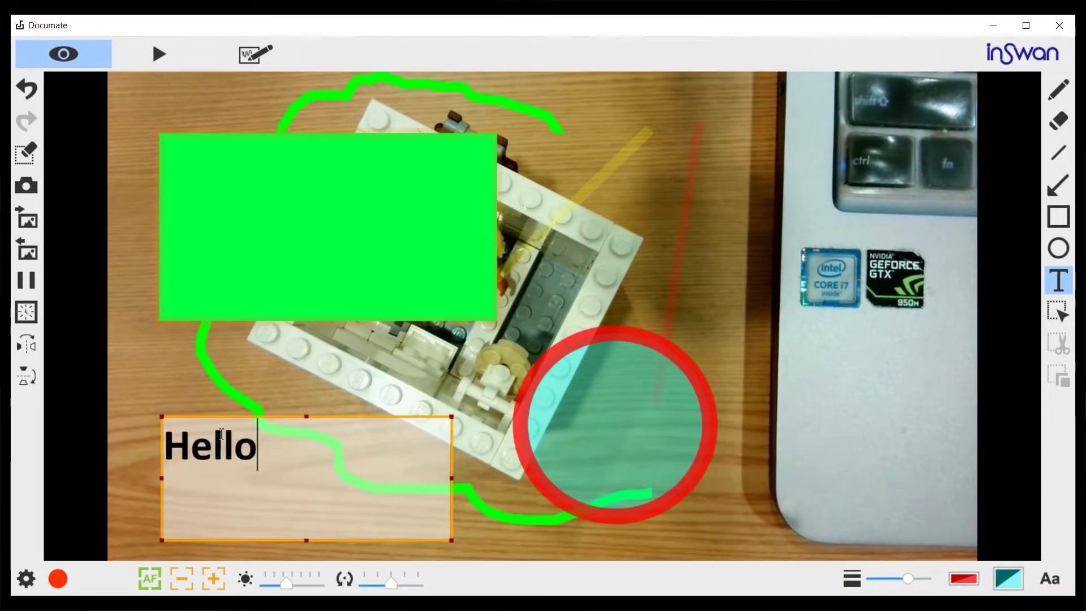
pyautogui.moveTo(306, 541)
pyautogui.mouseDown()
pyautogui.moveTo(308, 478)
pyautogui.moveTo(305, 542)
pyautogui.mouseUp()
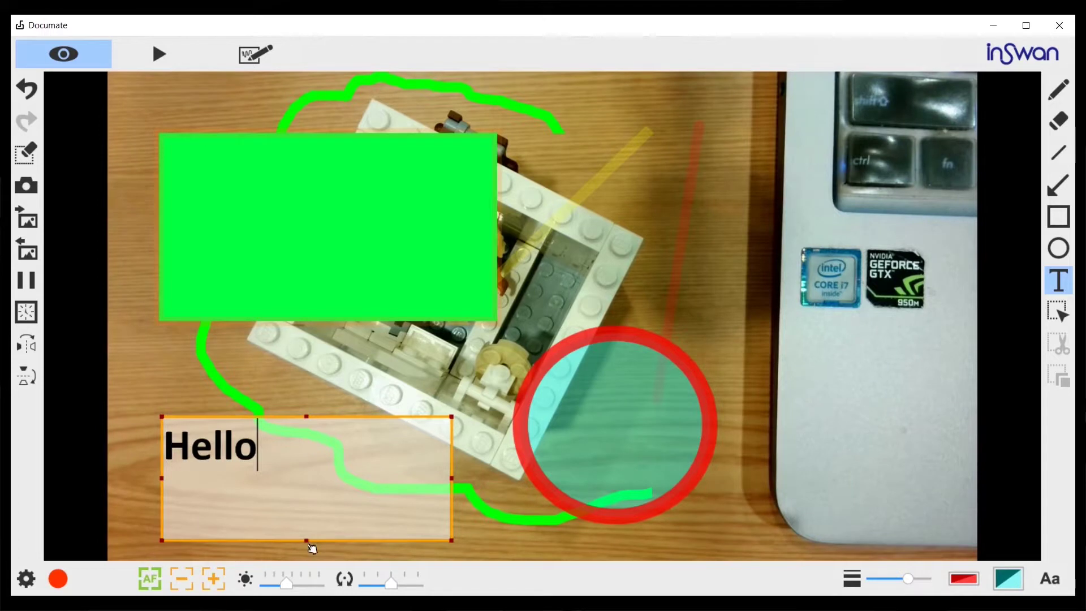
pyautogui.moveTo(310, 544)
pyautogui.mouseDown()
pyautogui.moveTo(319, 486)
pyautogui.moveTo(236, 485)
pyautogui.moveTo(267, 487)
pyautogui.moveTo(287, 417)
pyautogui.moveTo(291, 512)
pyautogui.moveTo(396, 460)
pyautogui.moveTo(255, 492)
pyautogui.moveTo(229, 473)
pyautogui.moveTo(257, 461)
pyautogui.mouseUp()
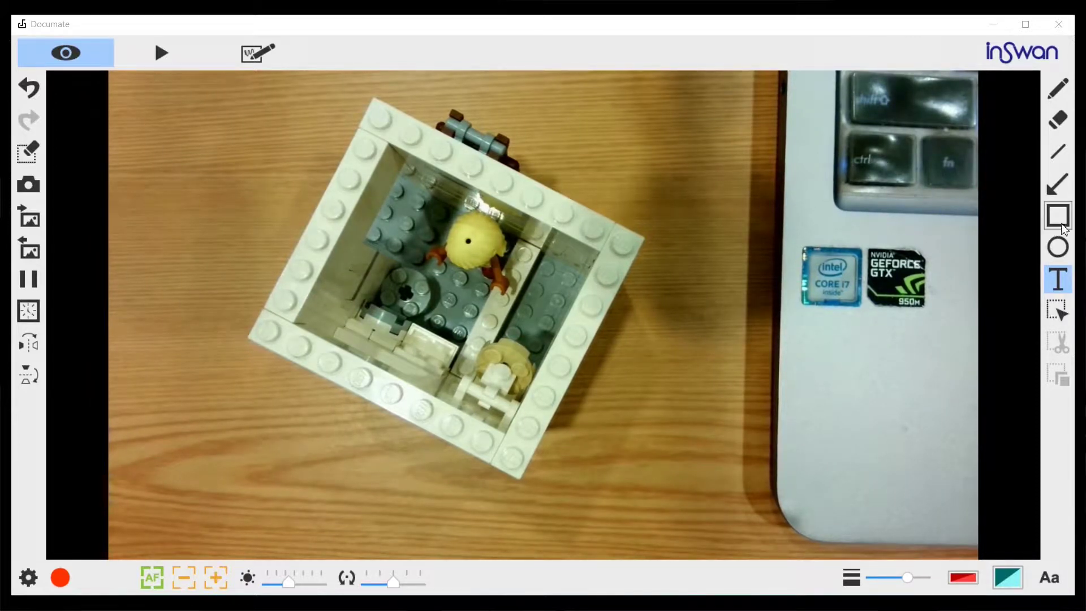
# Draw a circle over the Lego box's left edge and deselect it
pyautogui.click(1061, 249)
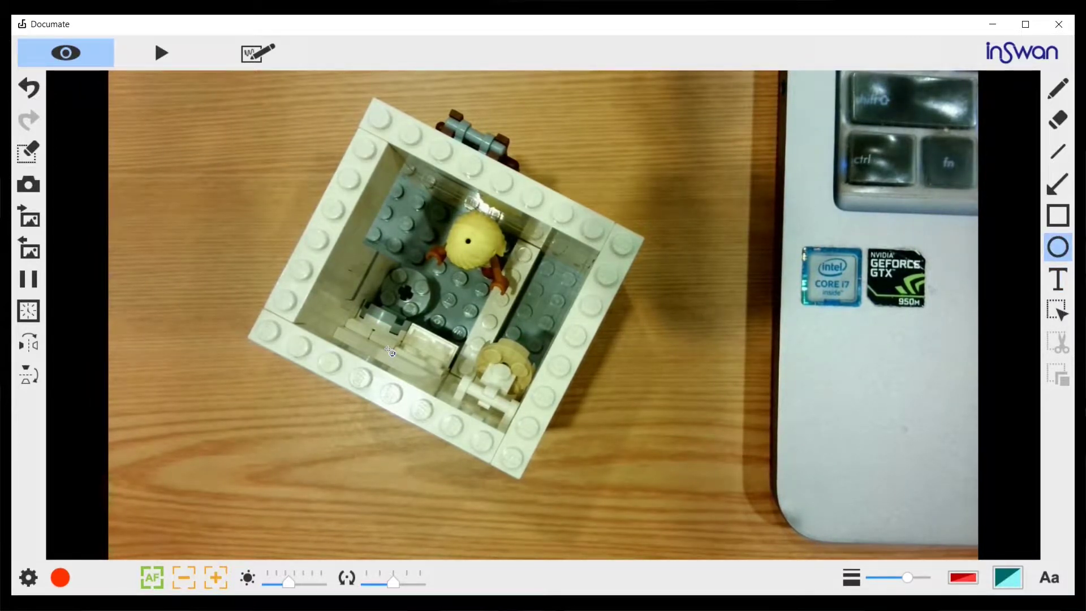
pyautogui.moveTo(198, 189)
pyautogui.mouseDown()
pyautogui.moveTo(286, 275)
pyautogui.moveTo(399, 342)
pyautogui.moveTo(389, 361)
pyautogui.mouseUp()
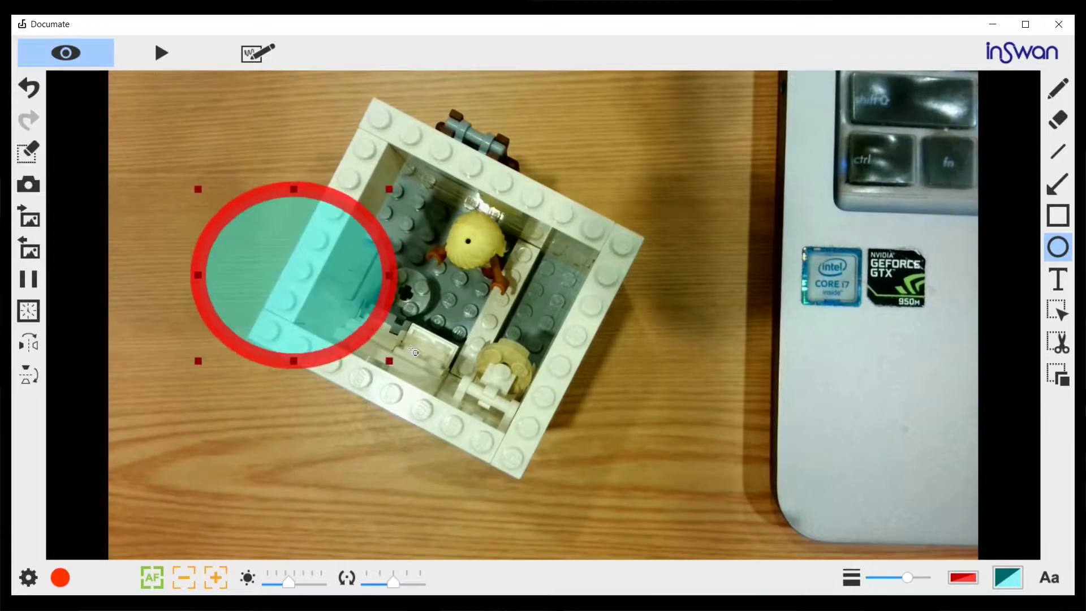
pyautogui.click(676, 244)
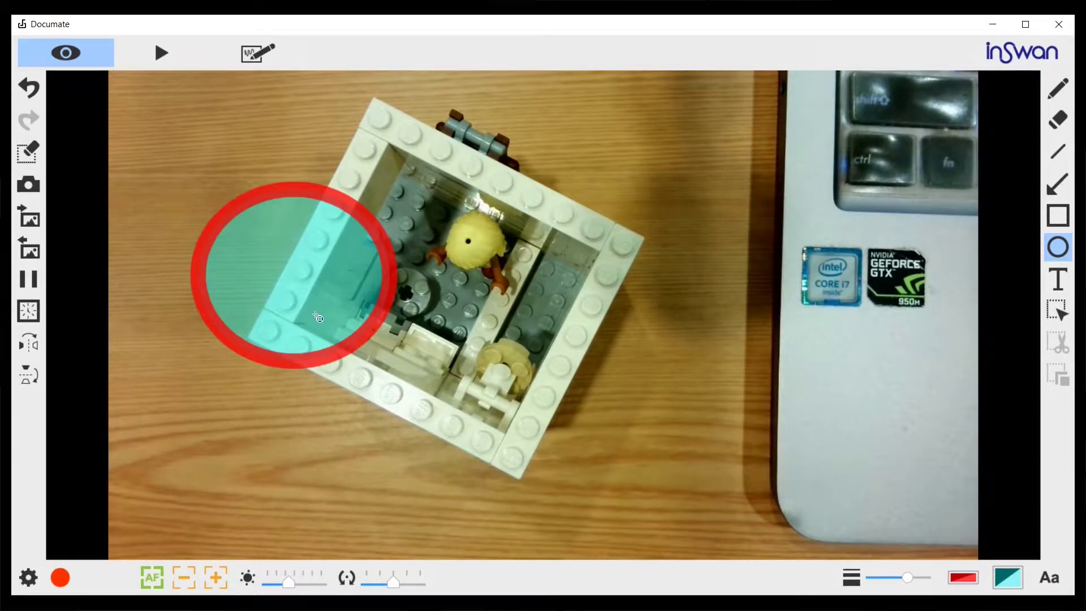
# Select the red-outlined circle and move it up and left over the box's upper-left corner
pyautogui.click(1055, 313)
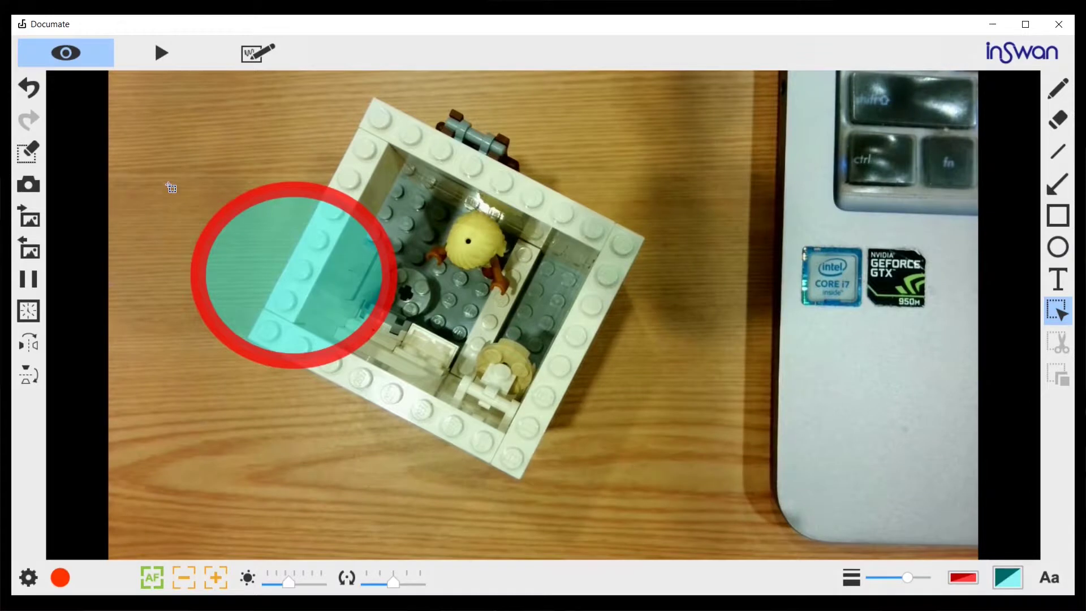
pyautogui.moveTo(178, 180); pyautogui.dragTo(413, 386)
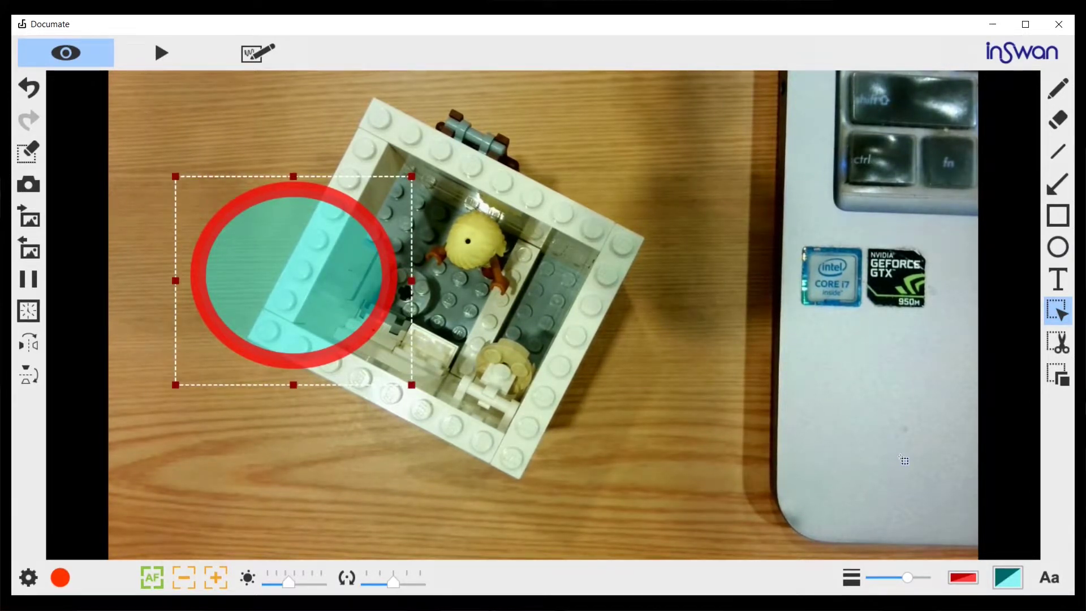
pyautogui.moveTo(291, 188); pyautogui.dragTo(291, 186)
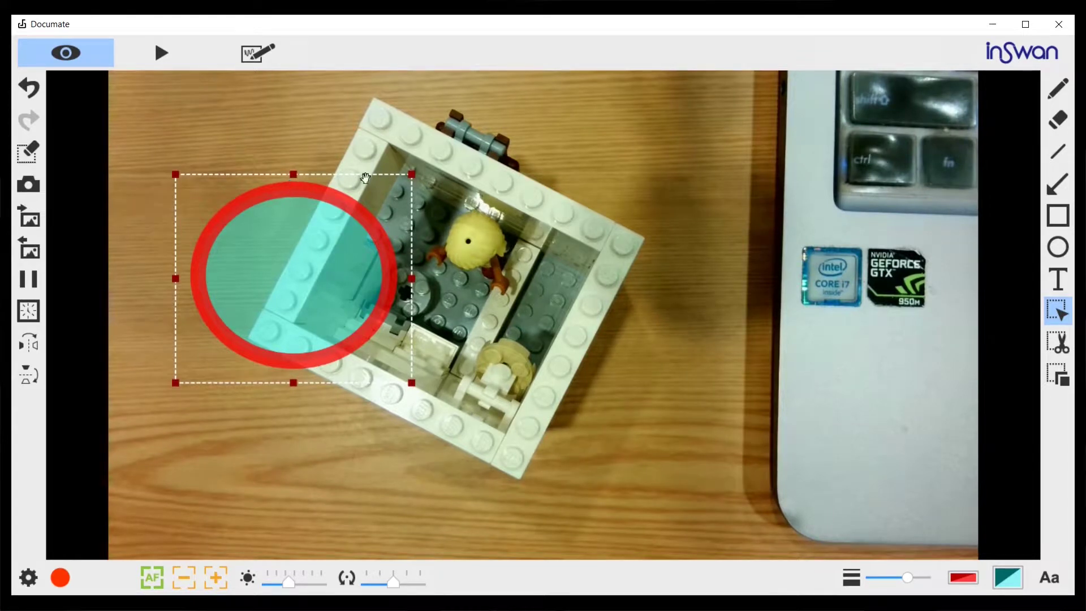
pyautogui.click(1061, 349)
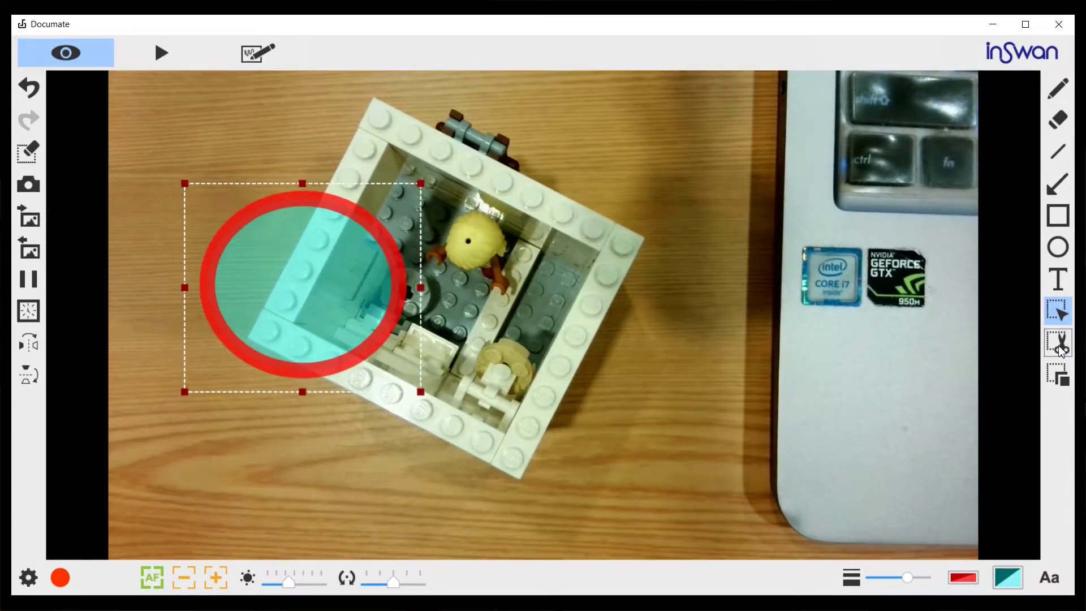
pyautogui.moveTo(372, 351); pyautogui.dragTo(343, 298)
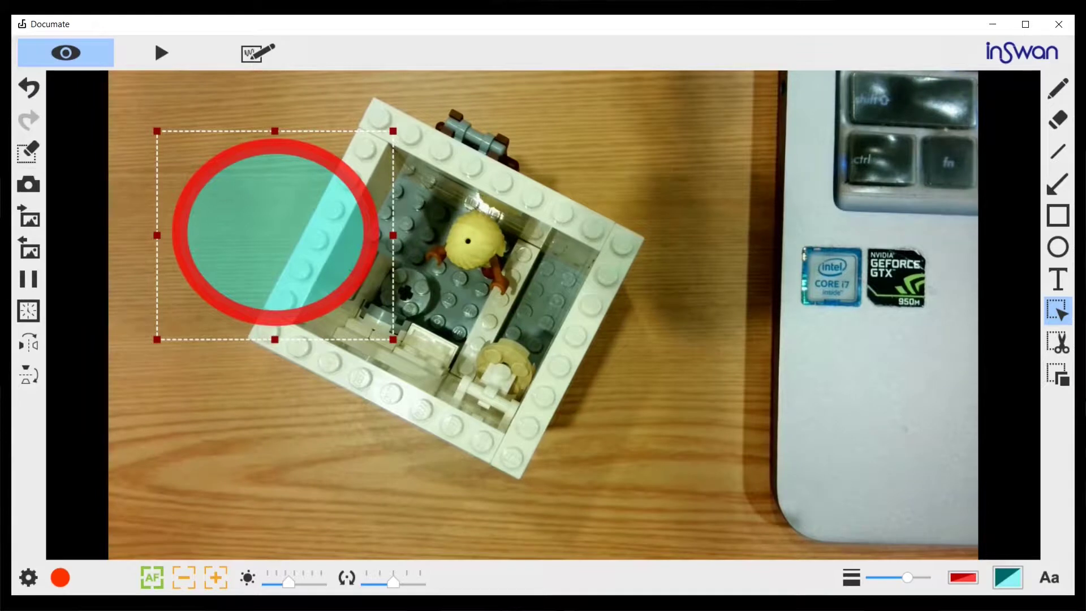
# Duplicate the circle annotation and move the copy to the box's lower right
pyautogui.click(1062, 373)
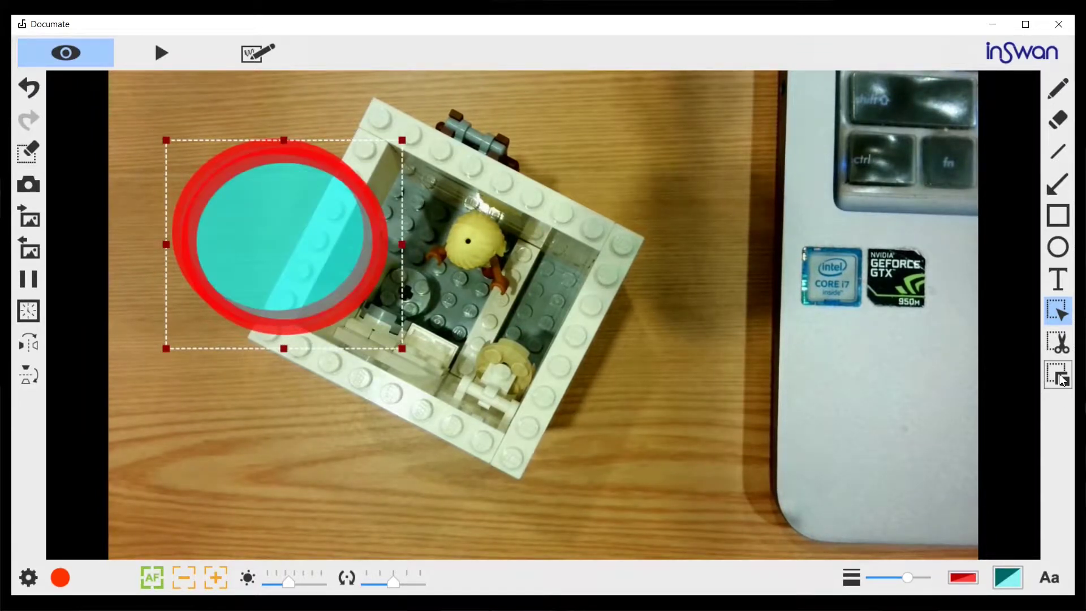
pyautogui.moveTo(371, 298); pyautogui.dragTo(644, 457)
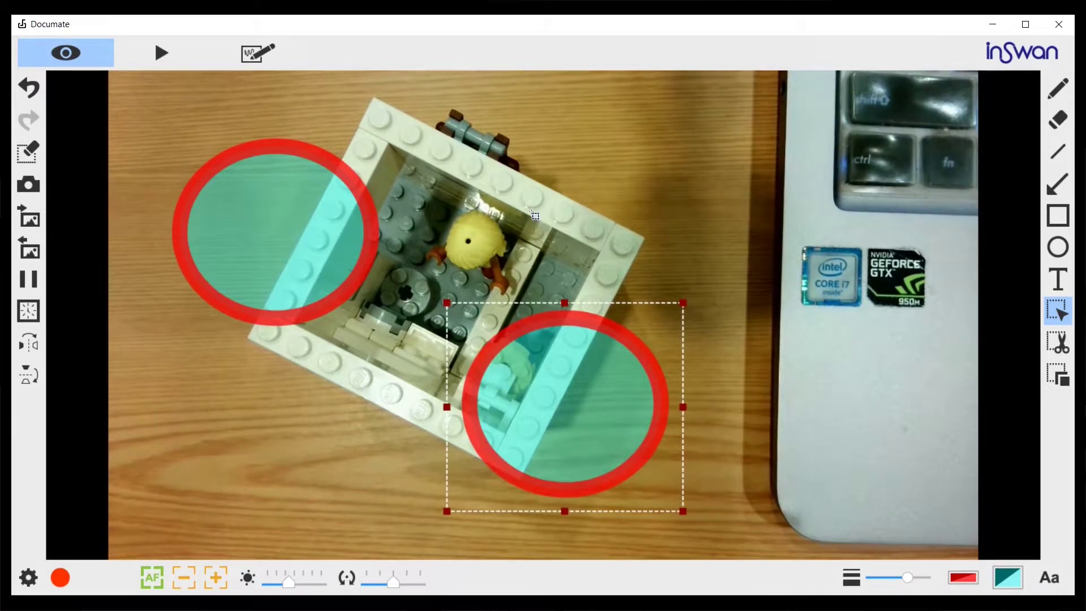
pyautogui.click(655, 209)
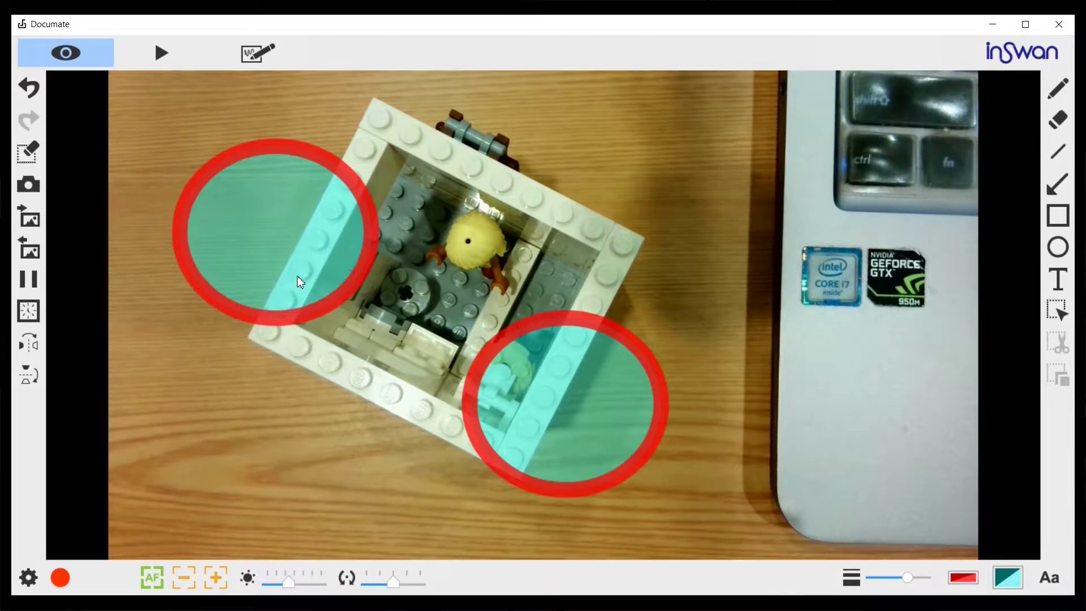
# Select the upper-left circle and cut it from the camera view
pyautogui.click(1058, 311)
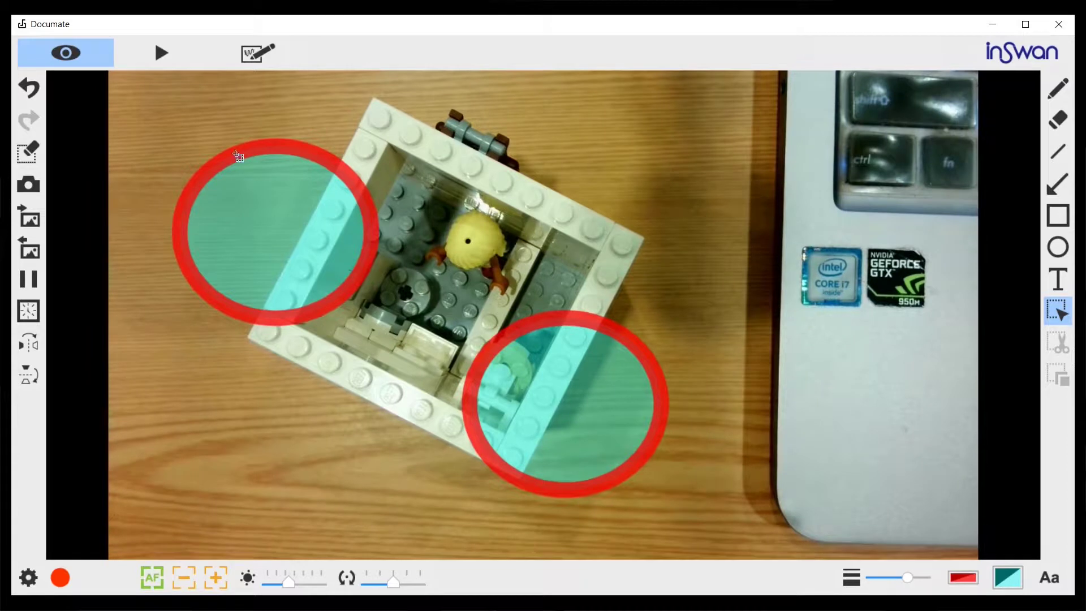
pyautogui.moveTo(152, 134); pyautogui.dragTo(402, 345)
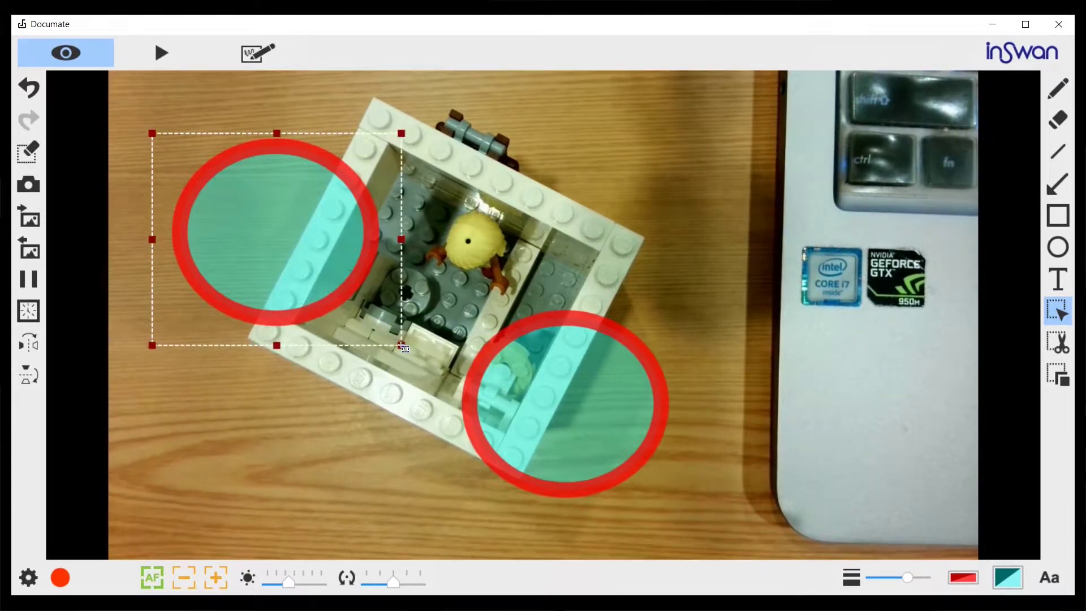
pyautogui.click(1062, 342)
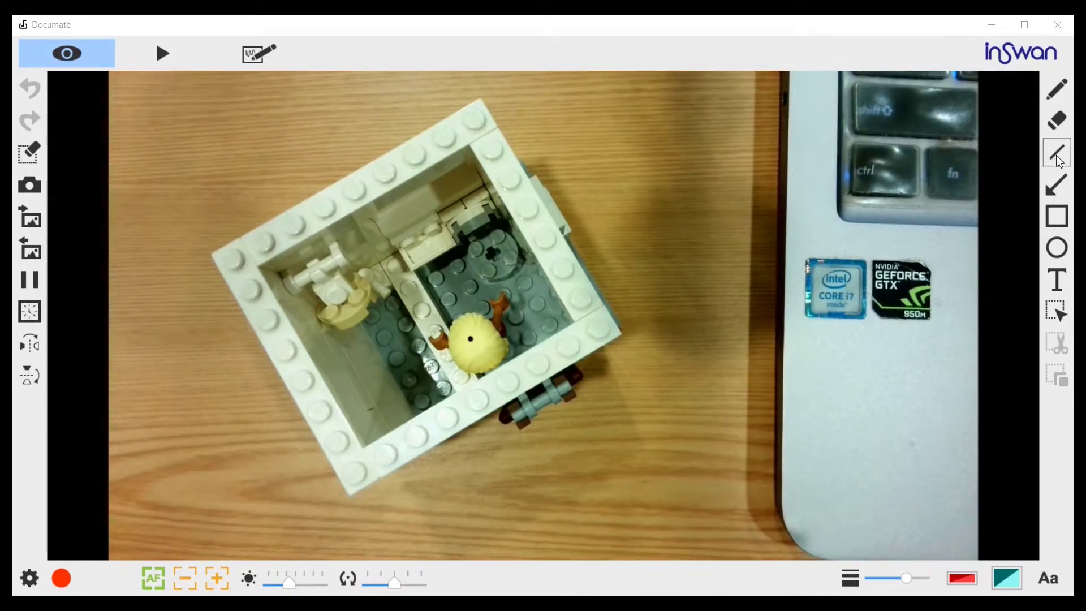
pyautogui.click(1057, 88)
pyautogui.moveTo(305, 137); pyautogui.dragTo(206, 168)
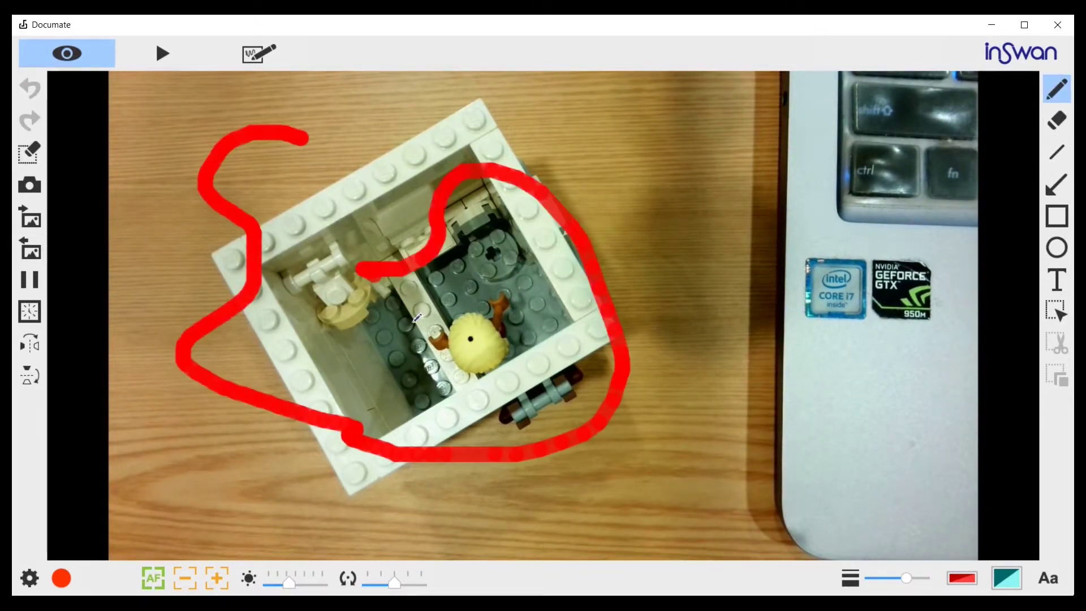
pyautogui.moveTo(417, 318); pyautogui.dragTo(362, 327)
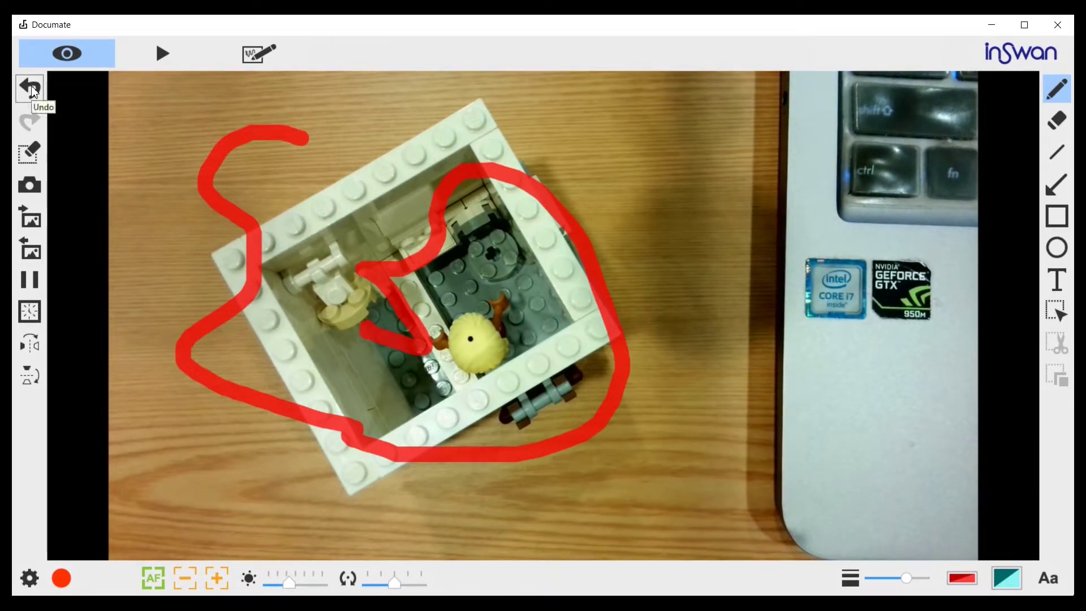
pyautogui.click(34, 90)
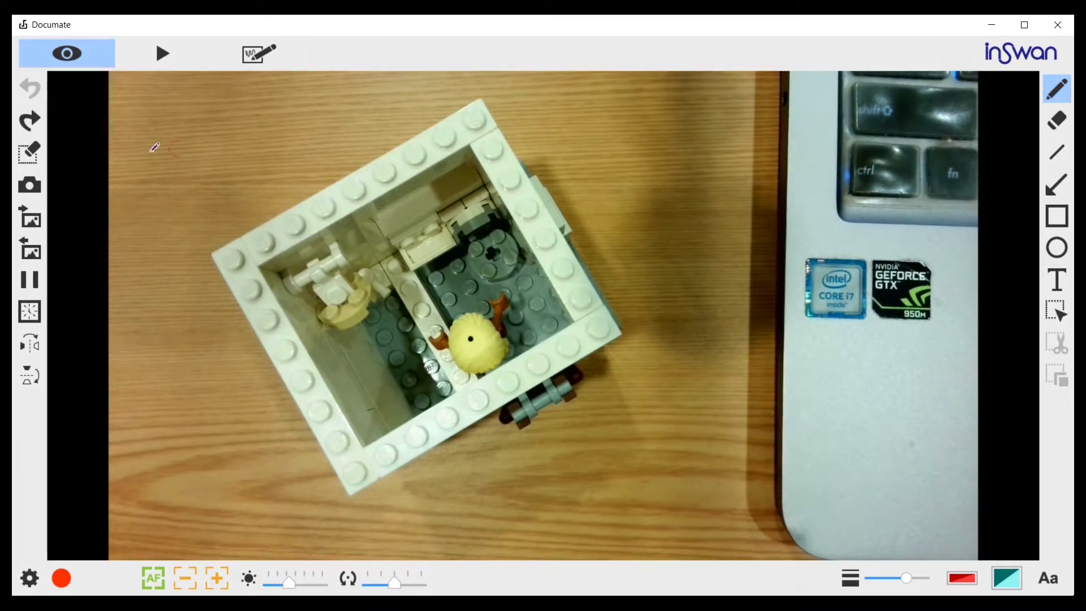
pyautogui.click(30, 123)
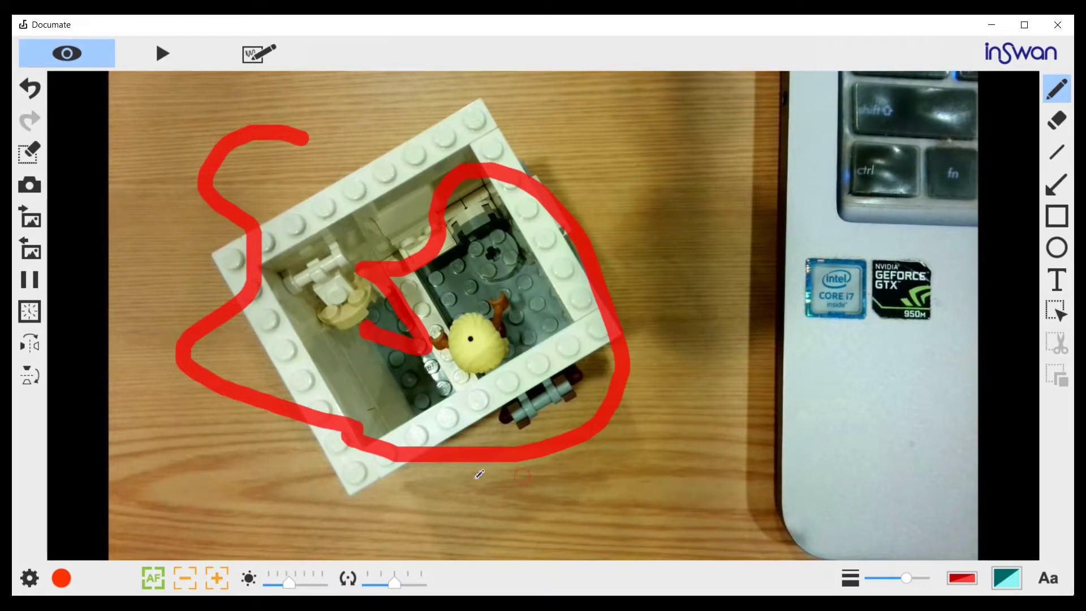
pyautogui.click(28, 156)
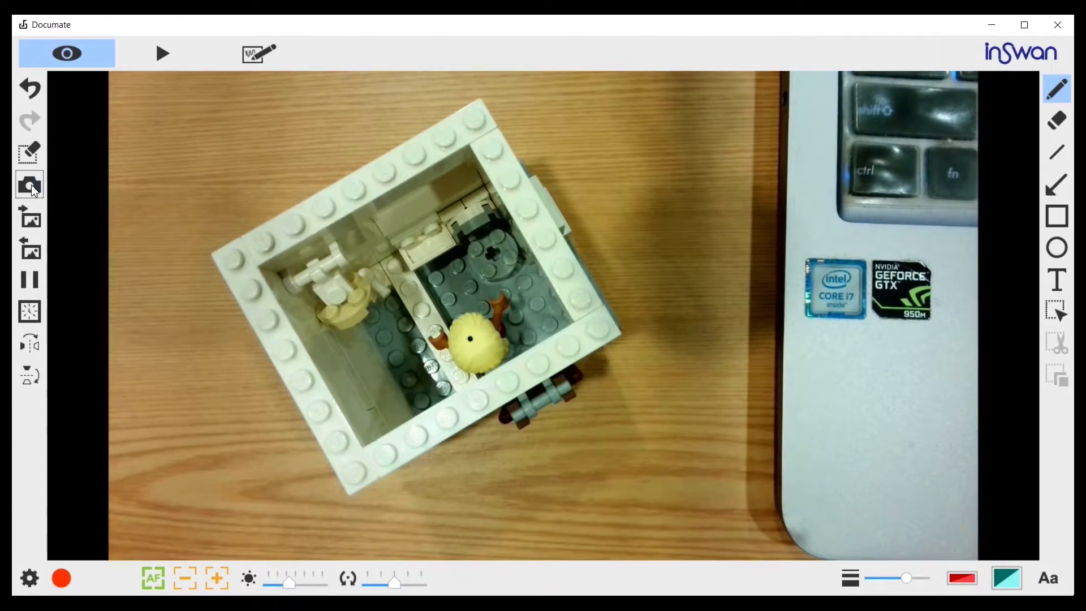
# Draw a red arrow pointing at the sink and label it 'Sink'
pyautogui.click(1057, 184)
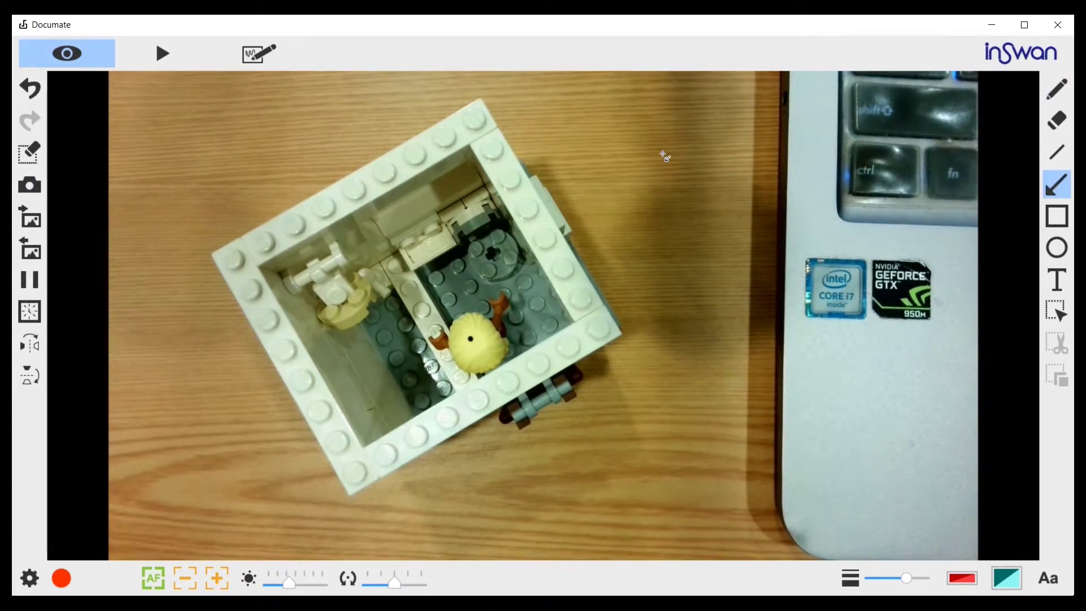
pyautogui.moveTo(635, 238); pyautogui.dragTo(441, 247)
pyautogui.click(1057, 279)
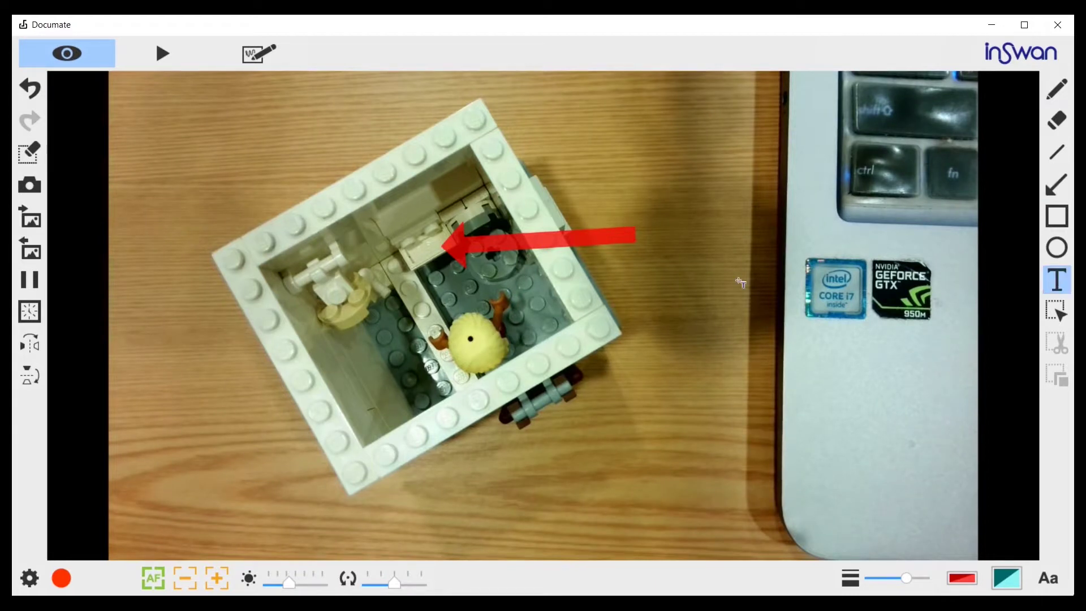
pyautogui.moveTo(643, 190); pyautogui.dragTo(782, 276)
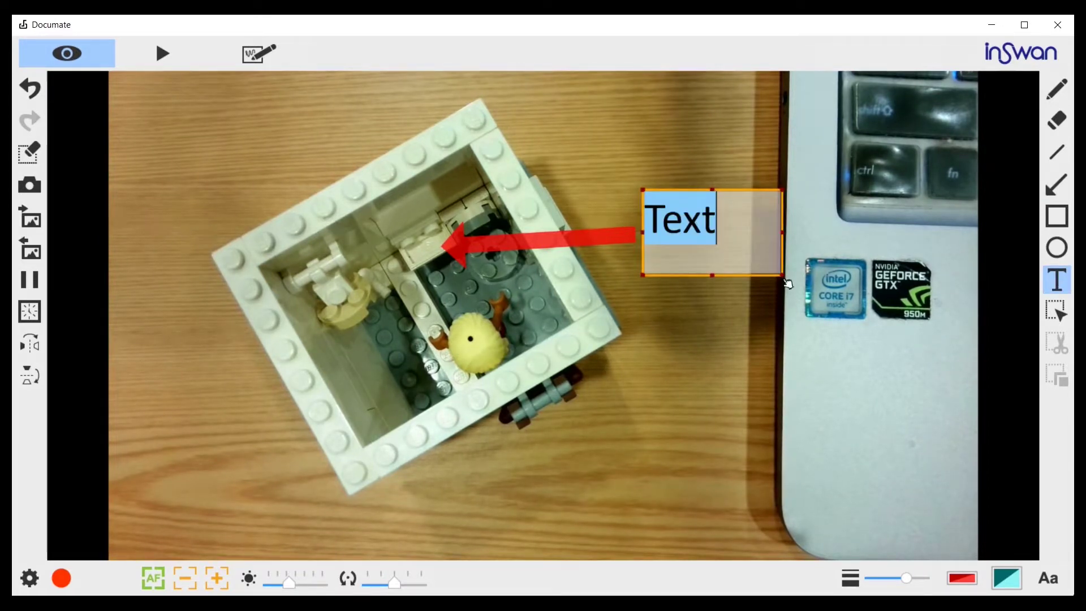
pyautogui.write('Sink')
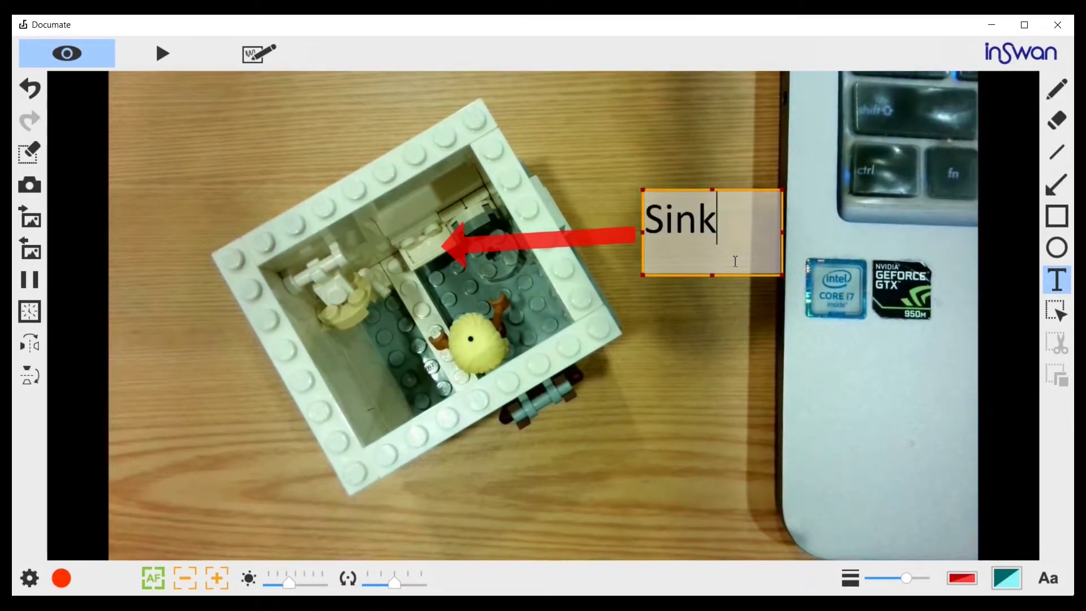
pyautogui.click(628, 292)
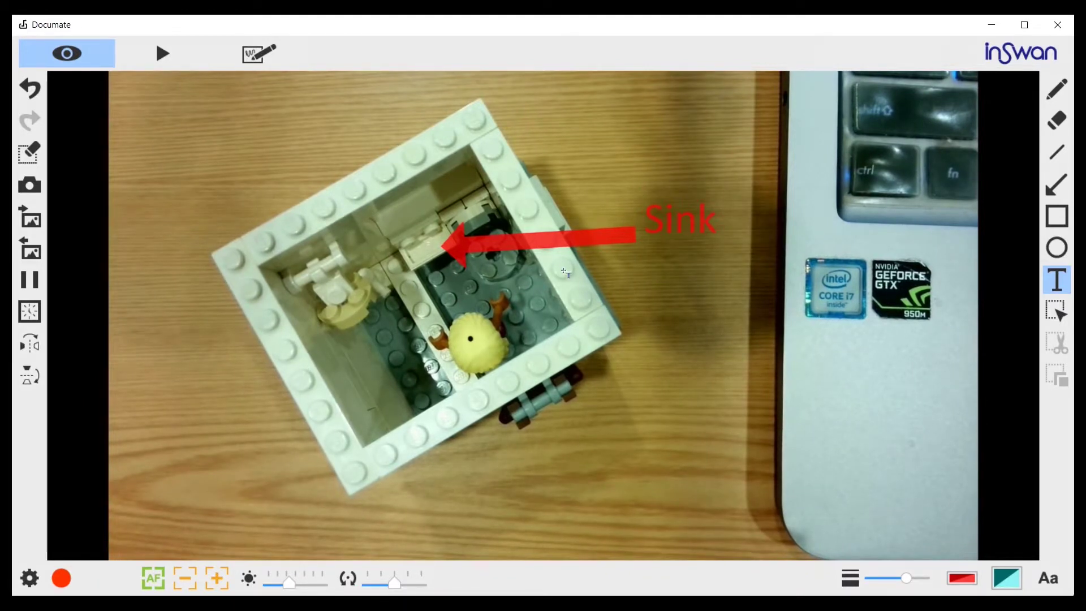
# Save a snapshot of the annotated view, then reopen Documate in Playback Mode
pyautogui.click(32, 190)
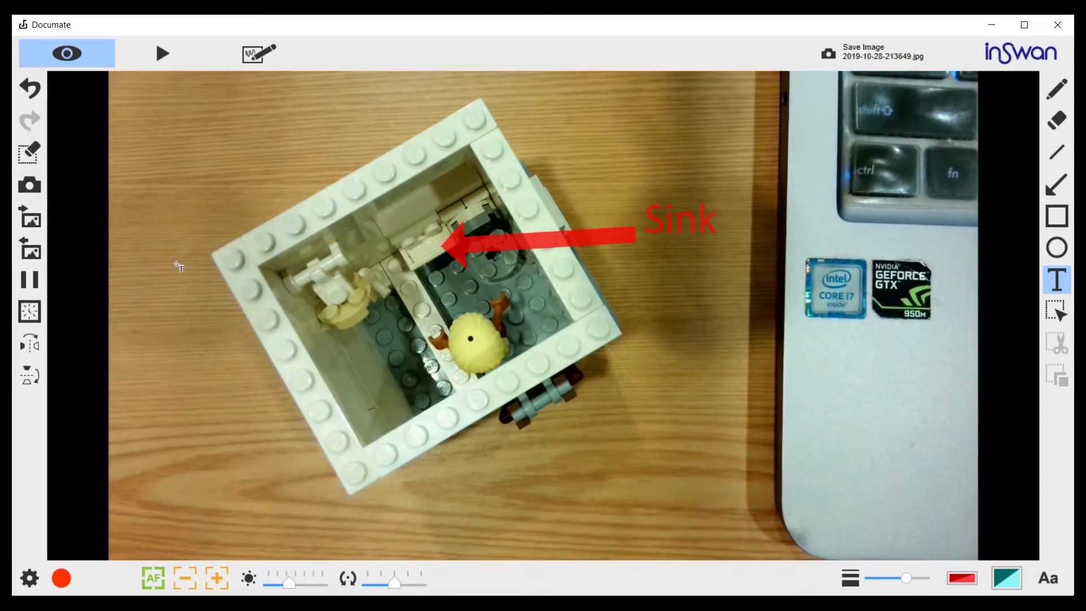
pyautogui.click(1058, 25)
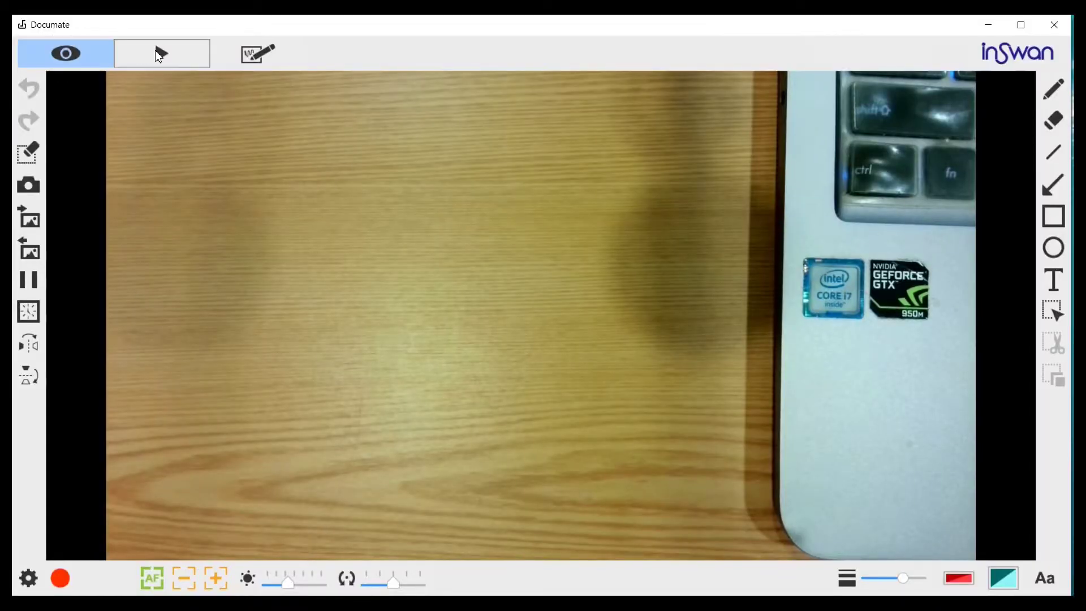
pyautogui.click(158, 55)
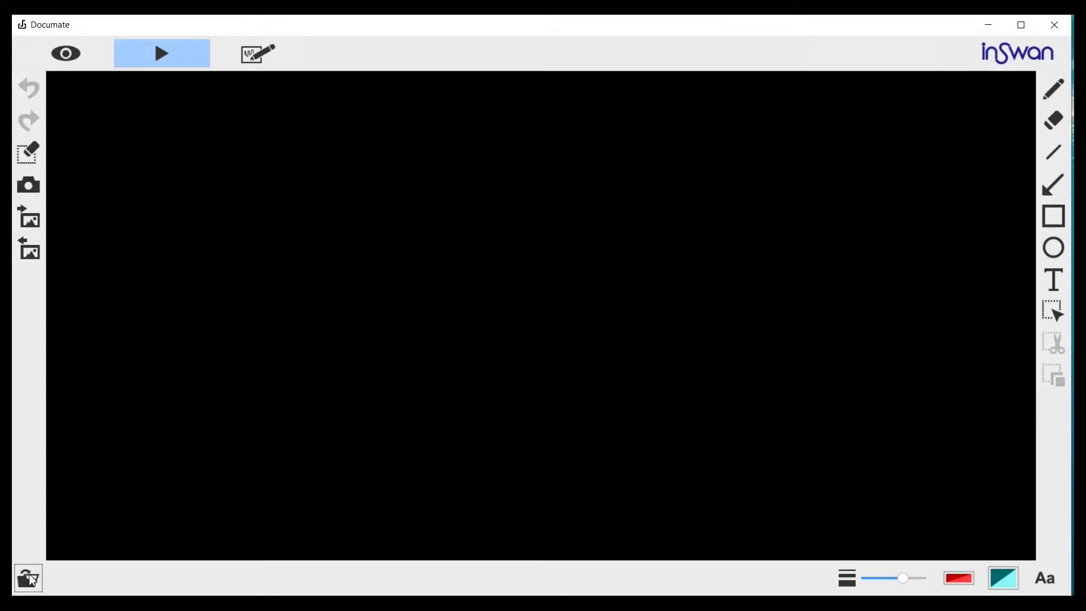
# Load the snapshot 2019-10-28-213649.jpg from the file picker
pyautogui.click(30, 575)
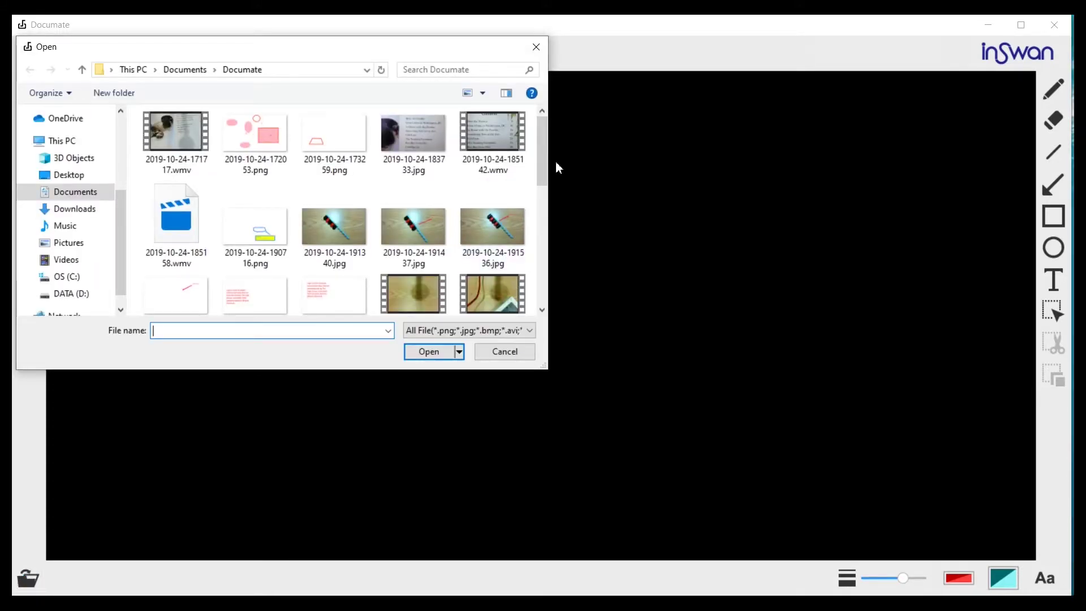
pyautogui.moveTo(546, 165); pyautogui.dragTo(541, 279)
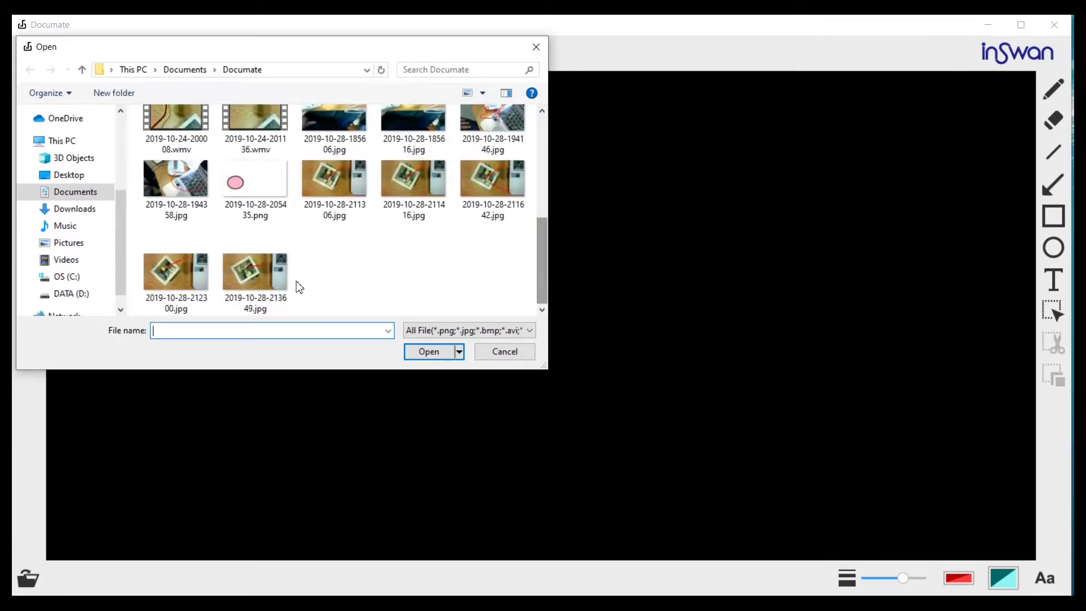
pyautogui.click(256, 269)
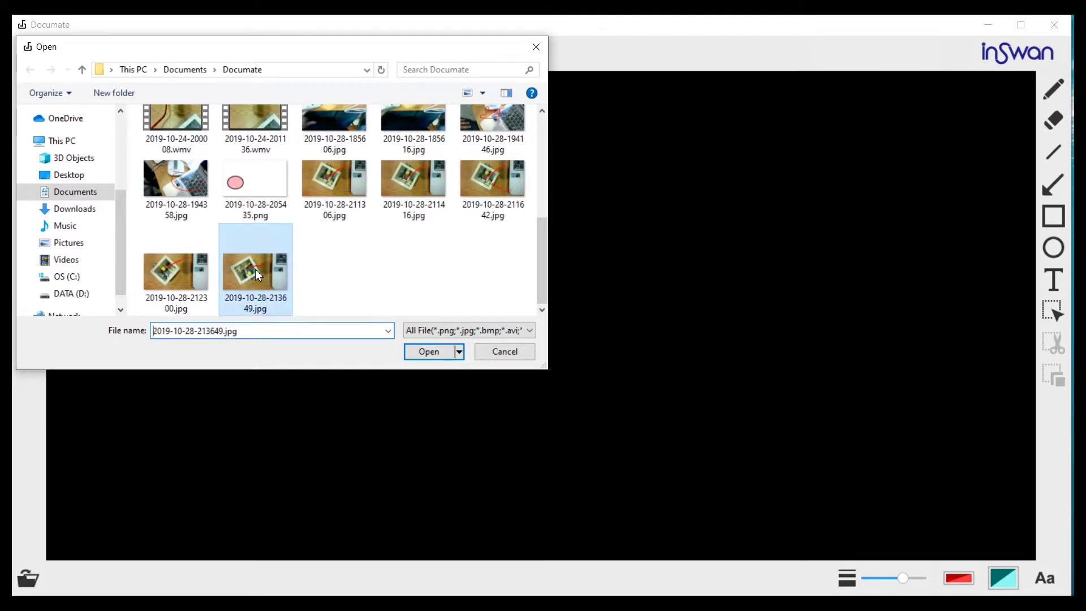
pyautogui.click(428, 352)
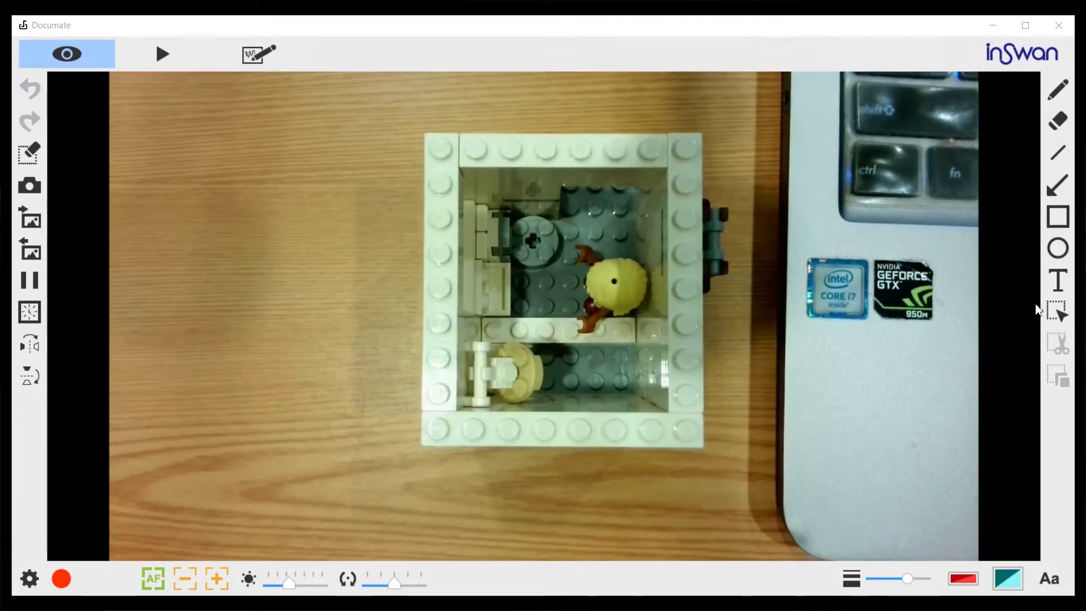
# Add the text 'This is a bathroom made with LEGO.' left of the Lego box
pyautogui.click(1058, 280)
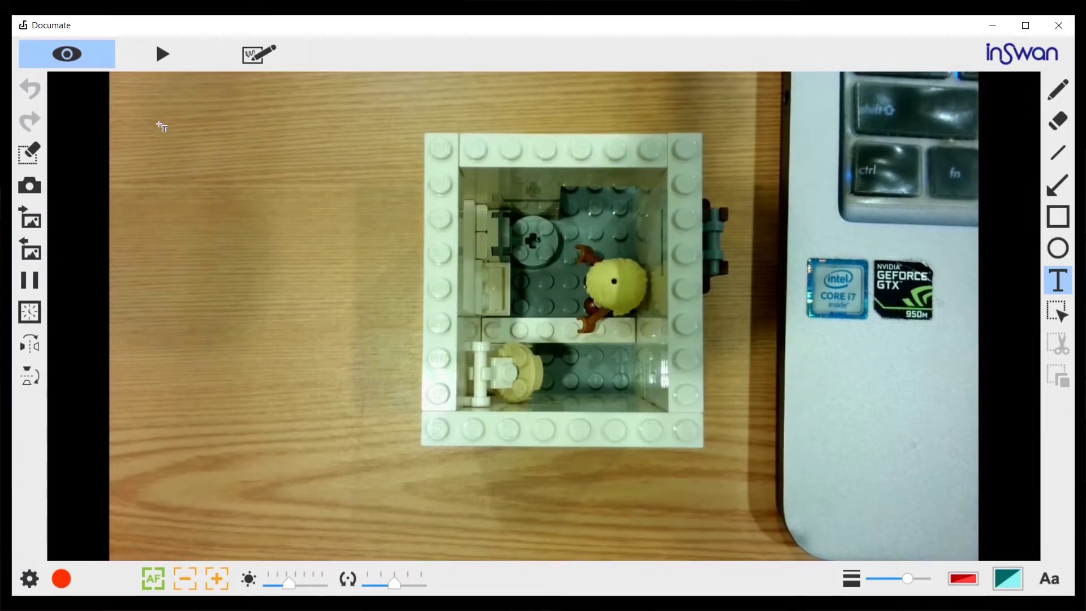
pyautogui.moveTo(161, 126); pyautogui.dragTo(380, 451)
pyautogui.write('T')
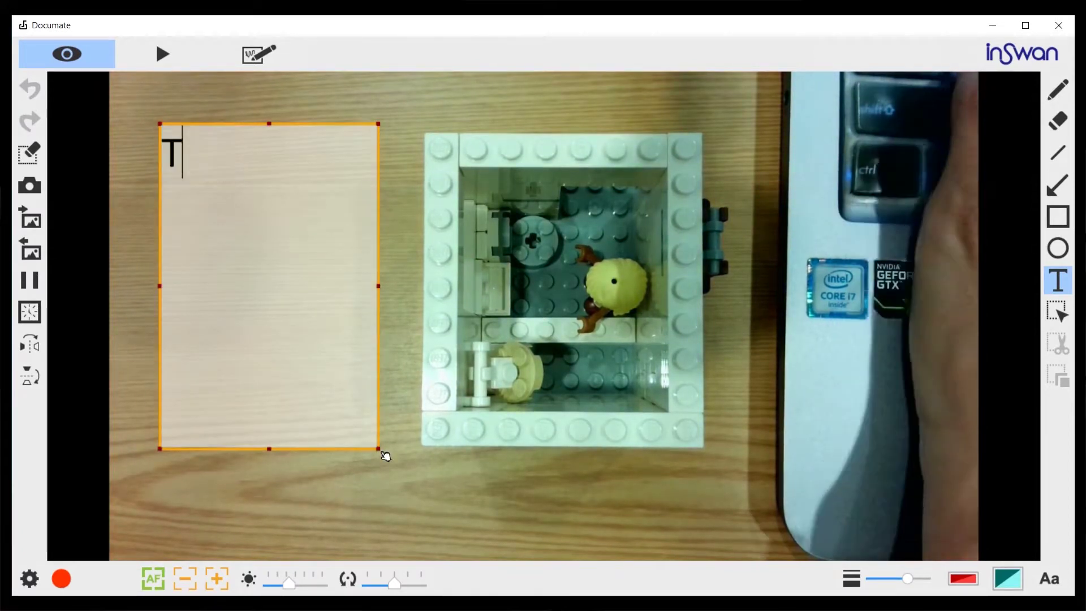
pyautogui.write('his is a ')
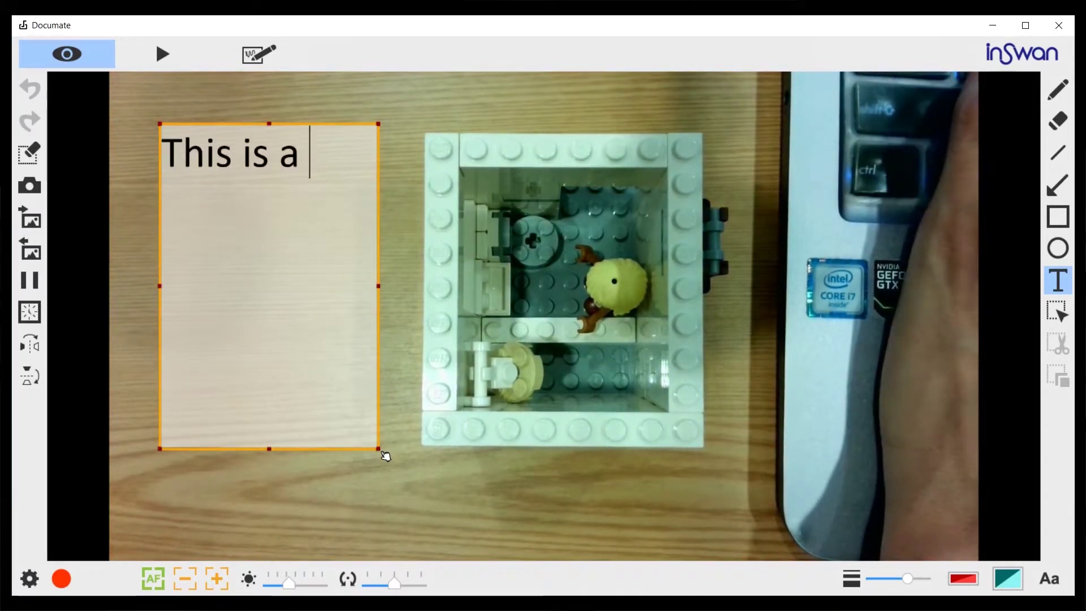
pyautogui.write('bathroom ')
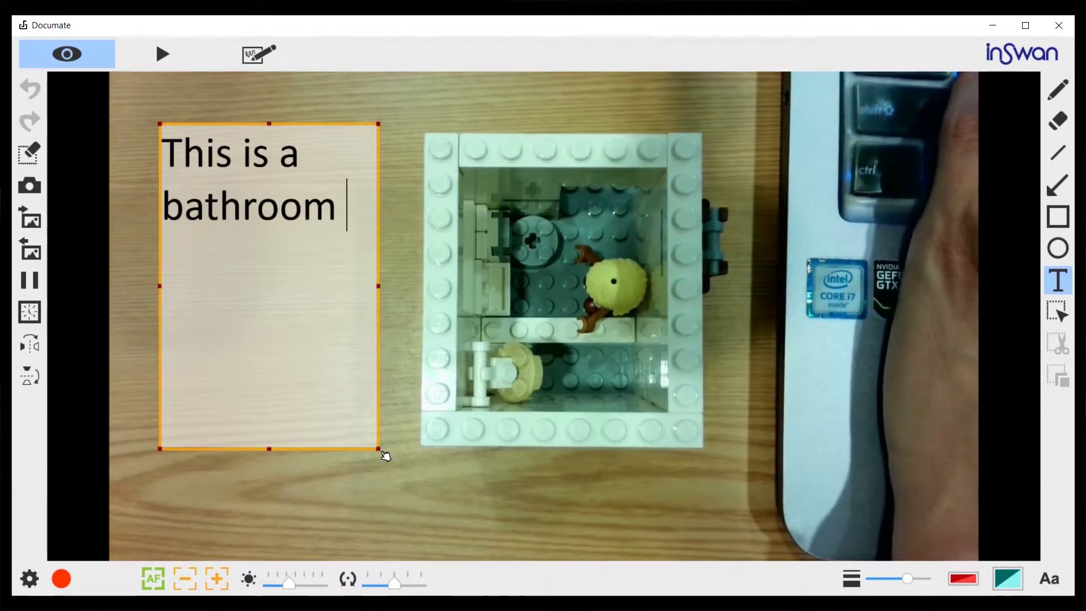
pyautogui.write('made with ')
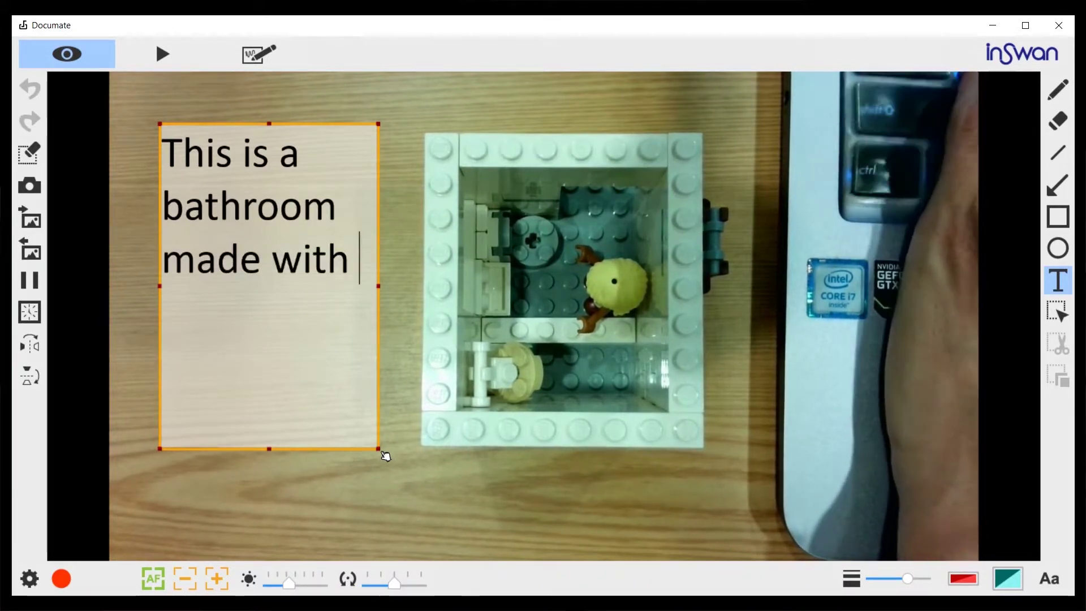
pyautogui.write('LEGO.')
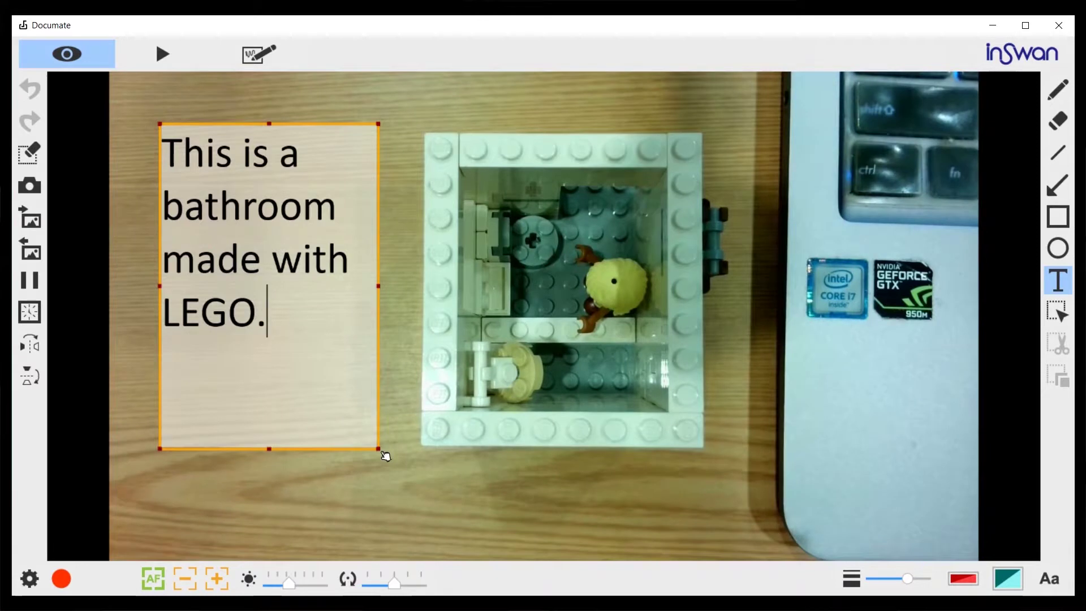
pyautogui.click(395, 284)
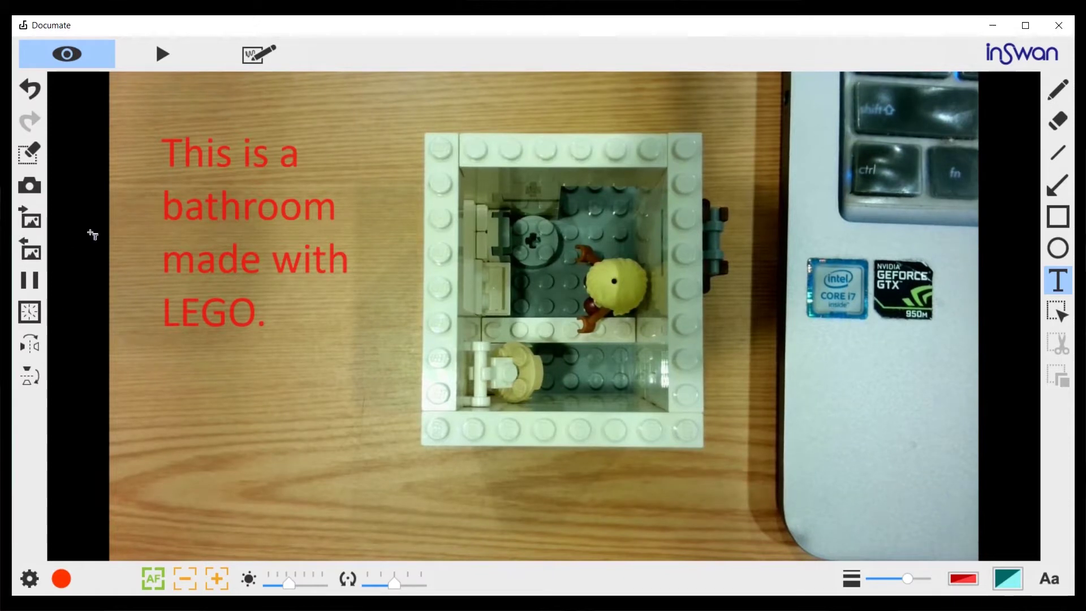
# Save the captioned view as a PNG in the Documate folder and close Documate
pyautogui.click(35, 256)
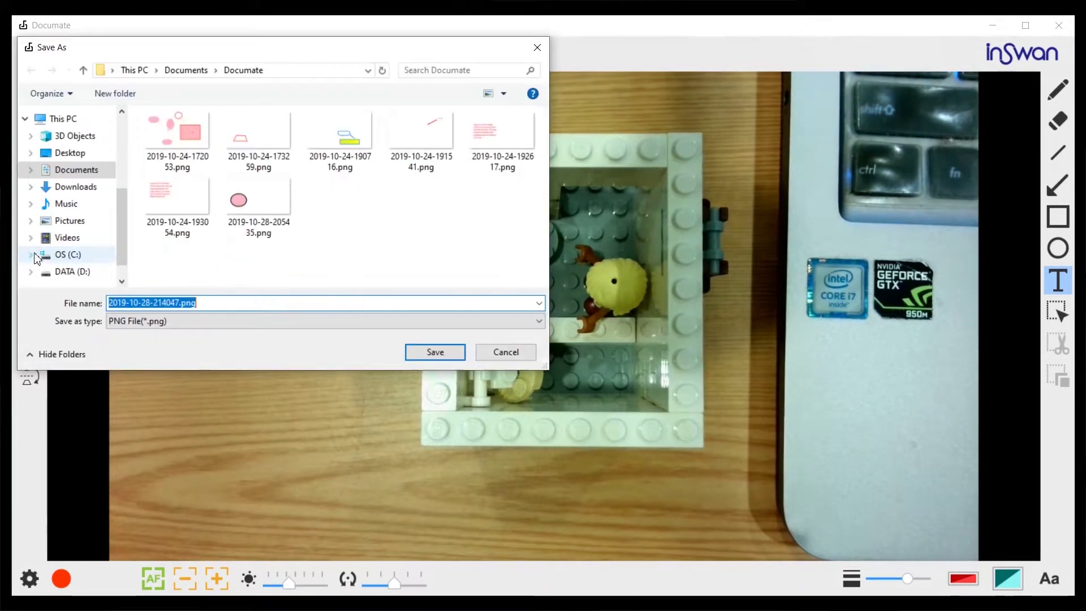
pyautogui.click(436, 352)
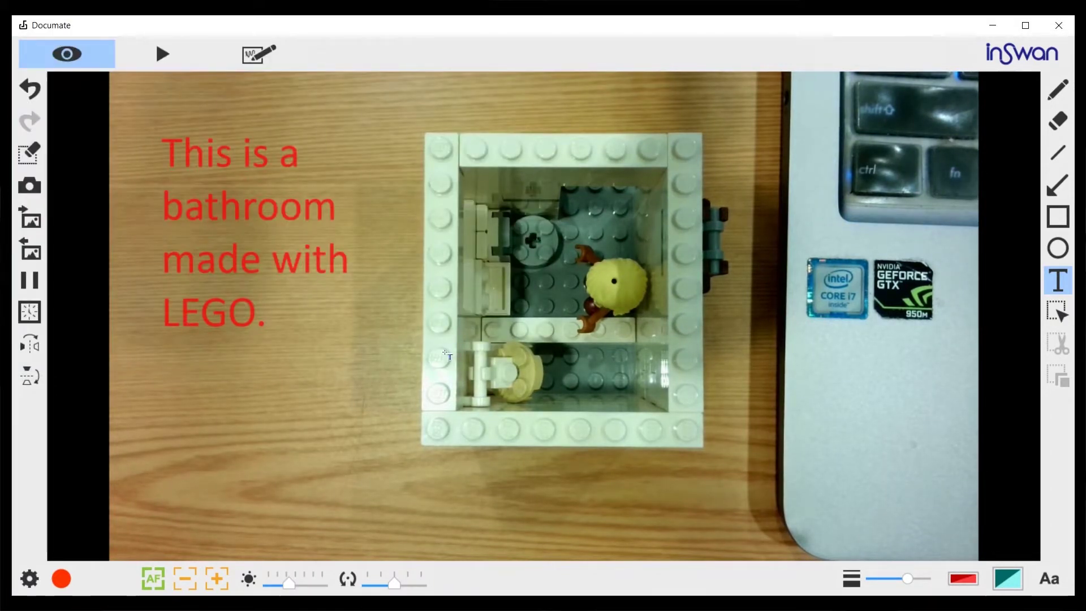
pyautogui.click(1059, 26)
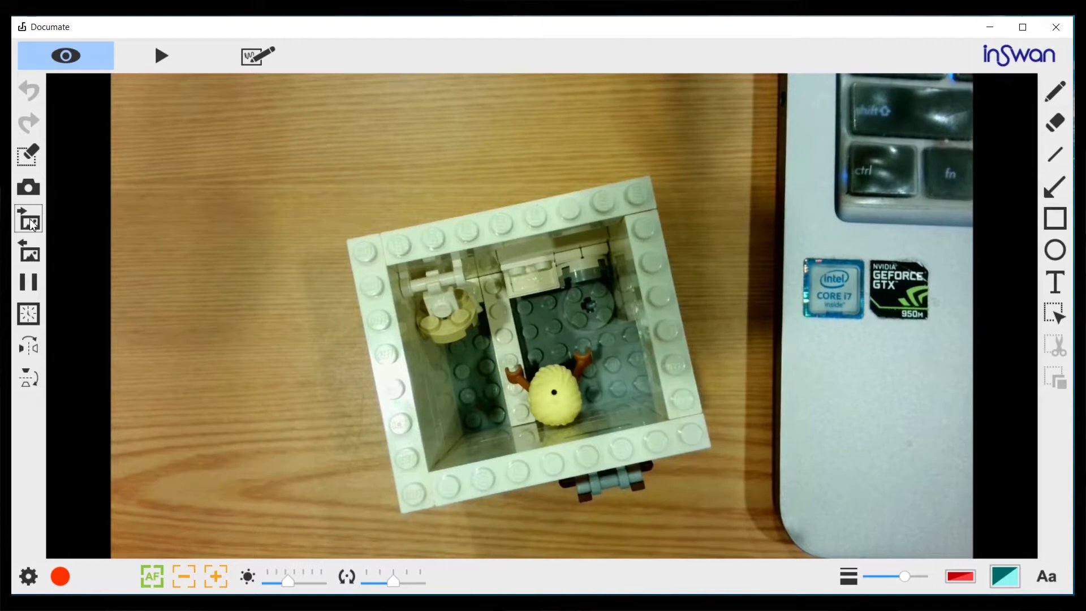
# Import the saved image 2019-10-28-214047.png into the view
pyautogui.click(32, 225)
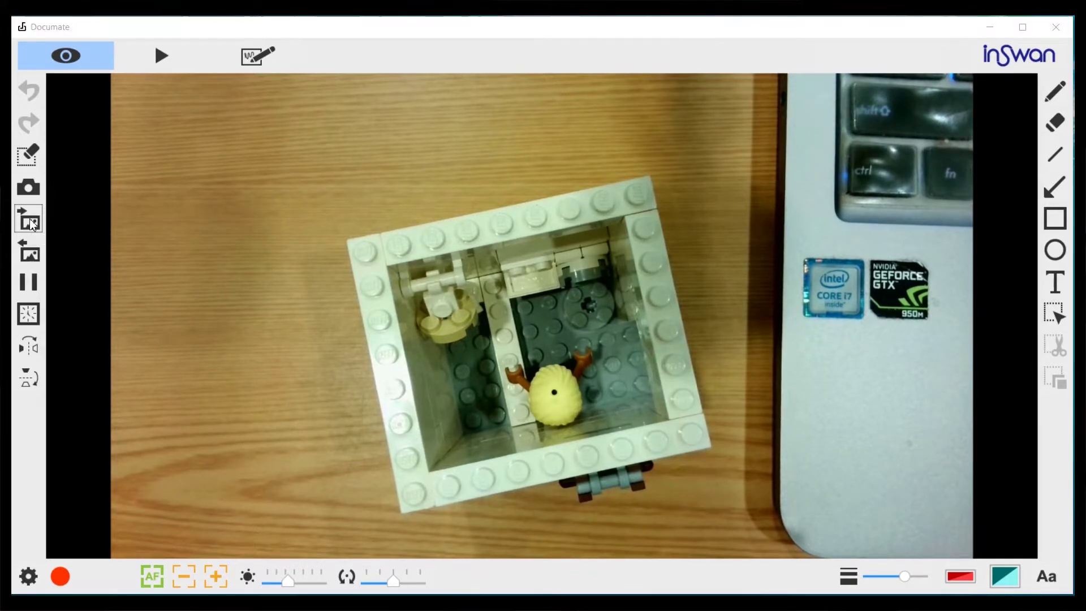
pyautogui.click(345, 202)
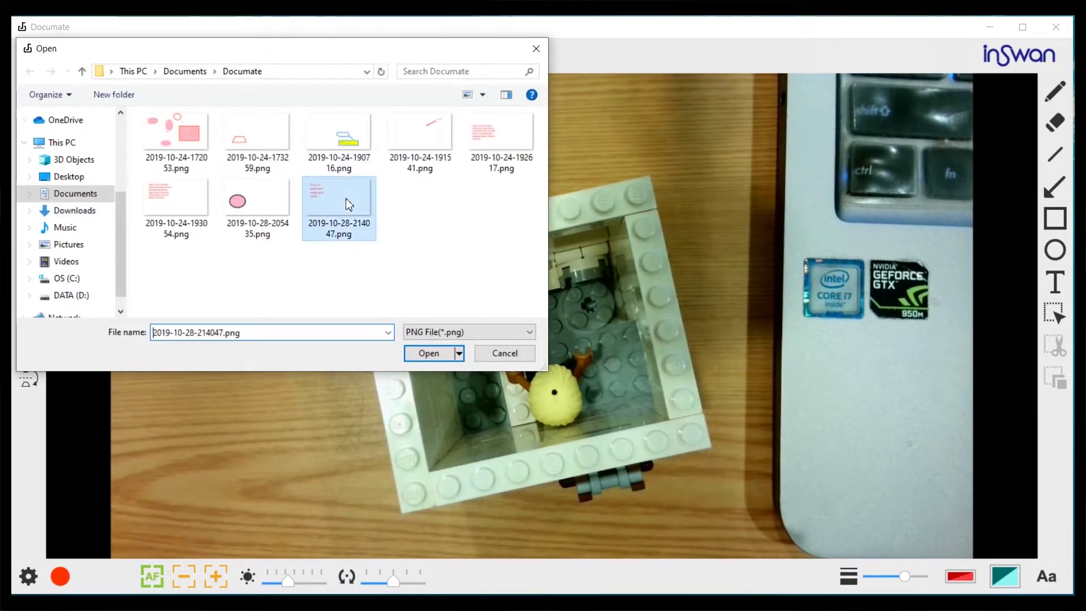
pyautogui.click(431, 353)
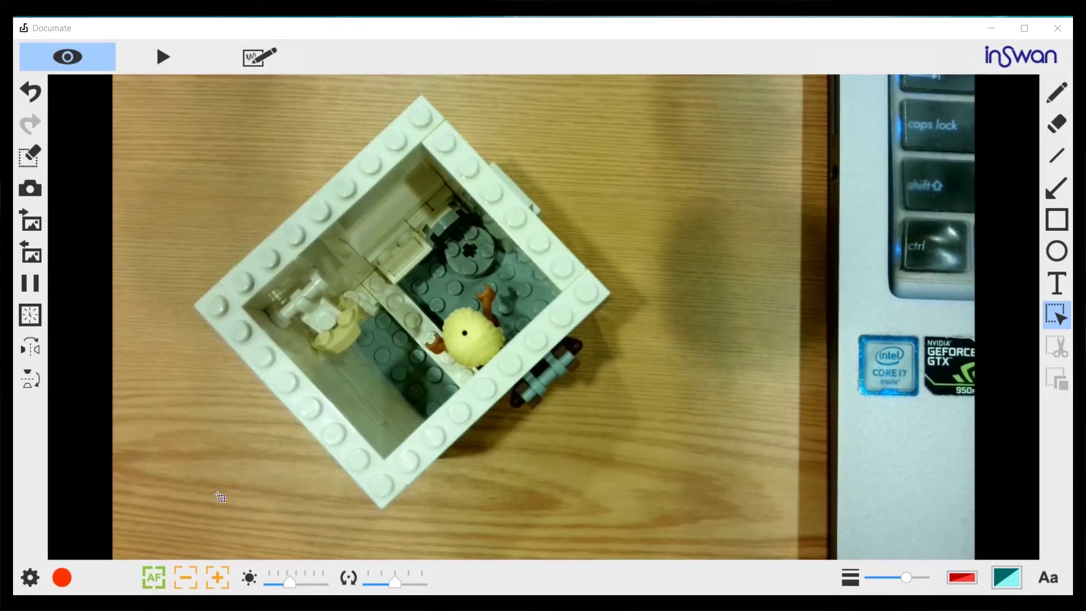
pyautogui.click(153, 578)
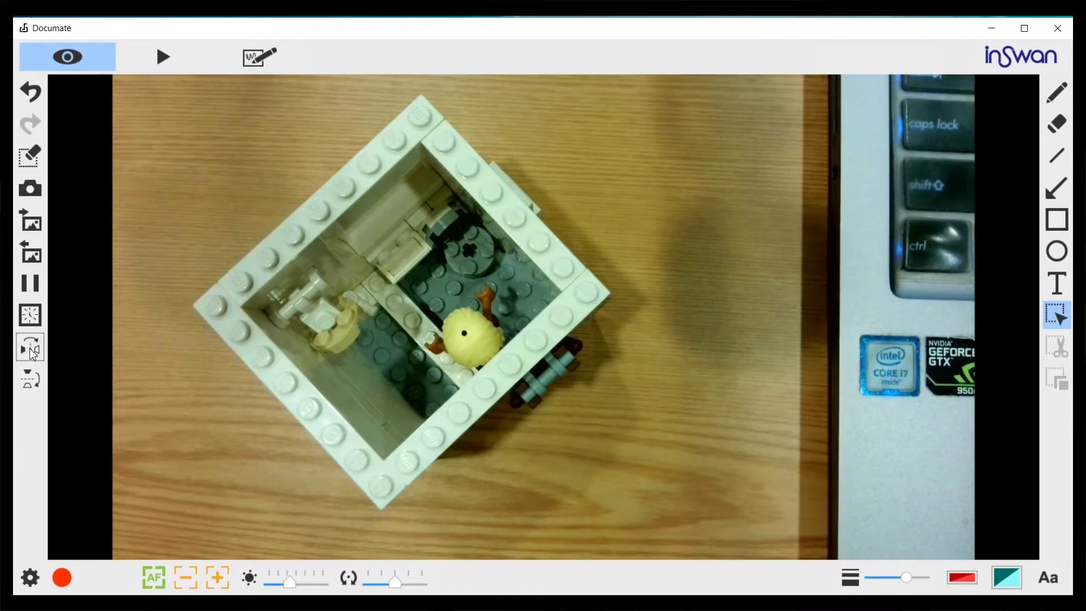
pyautogui.click(31, 346)
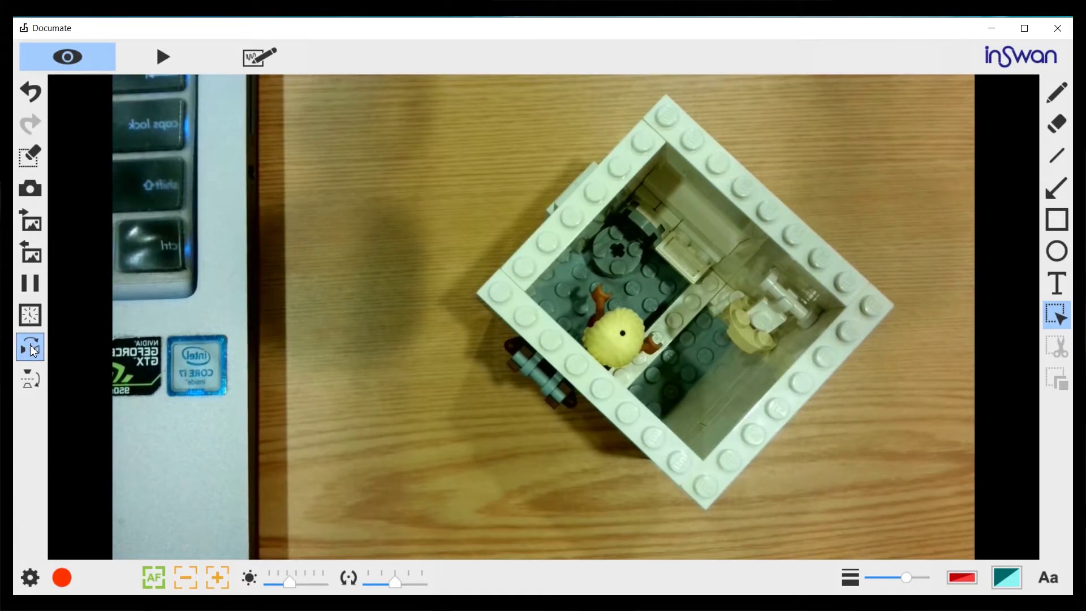
pyautogui.click(33, 350)
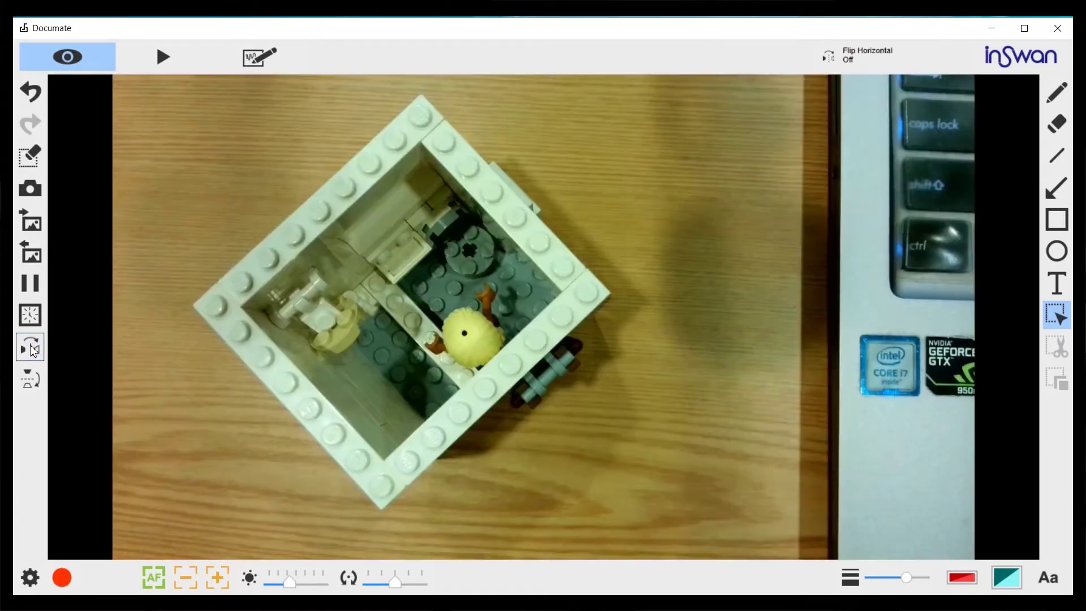
pyautogui.click(31, 380)
pyautogui.click(30, 381)
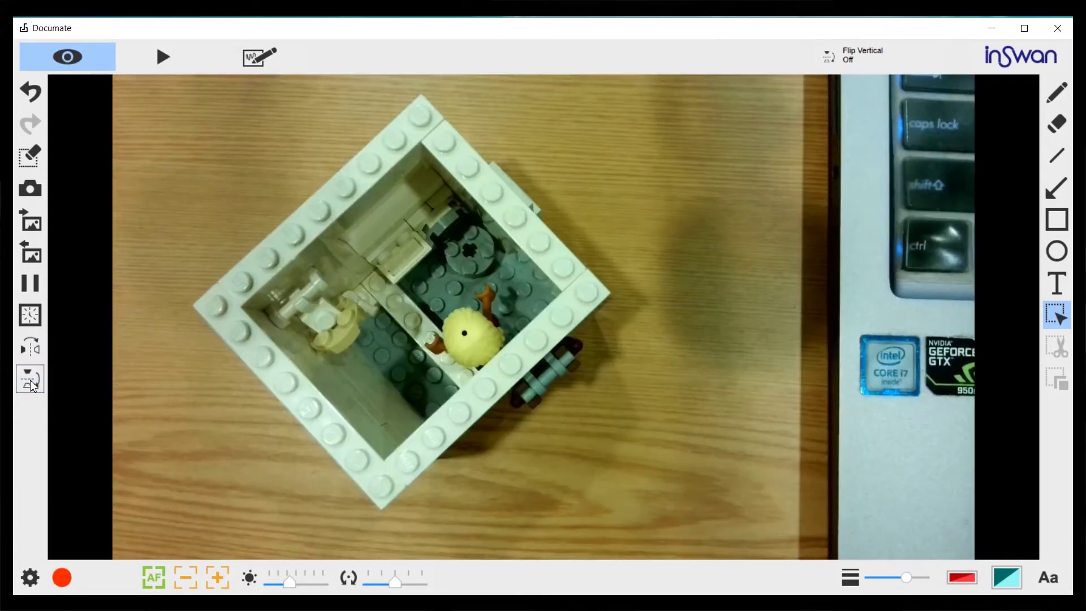
pyautogui.click(35, 354)
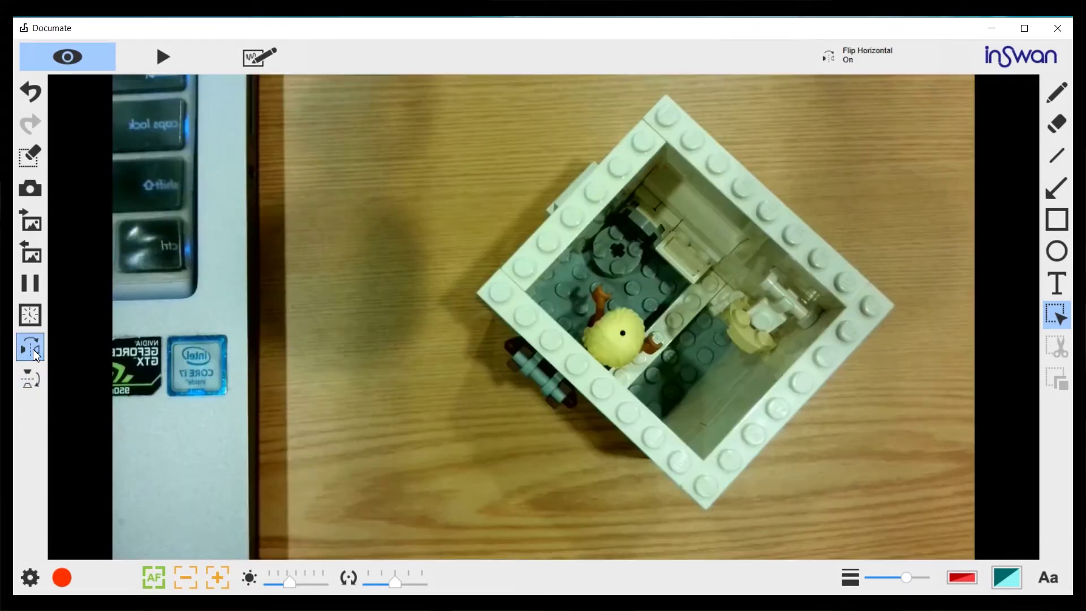
pyautogui.click(36, 376)
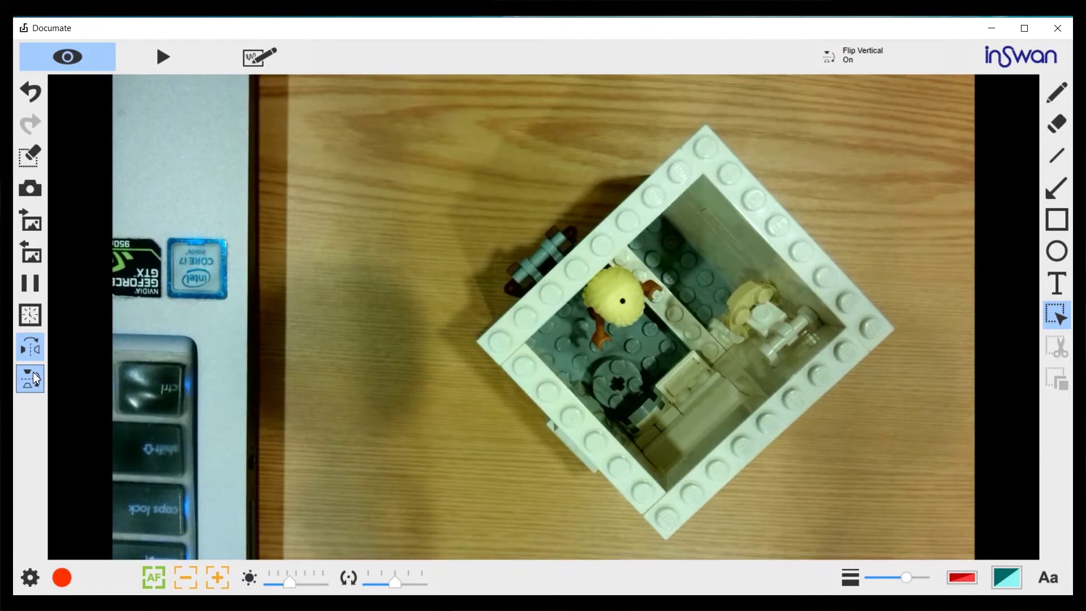
pyautogui.click(32, 356)
pyautogui.click(32, 380)
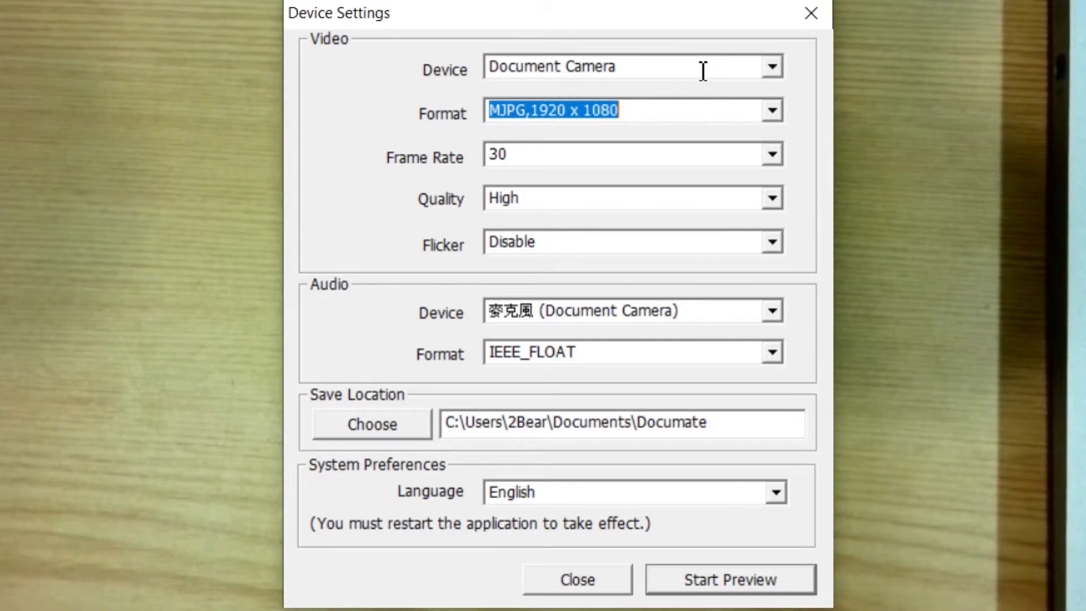
# Select the Document Camera and keep its video format at MJPG 1920 x 1080
pyautogui.click(492, 62)
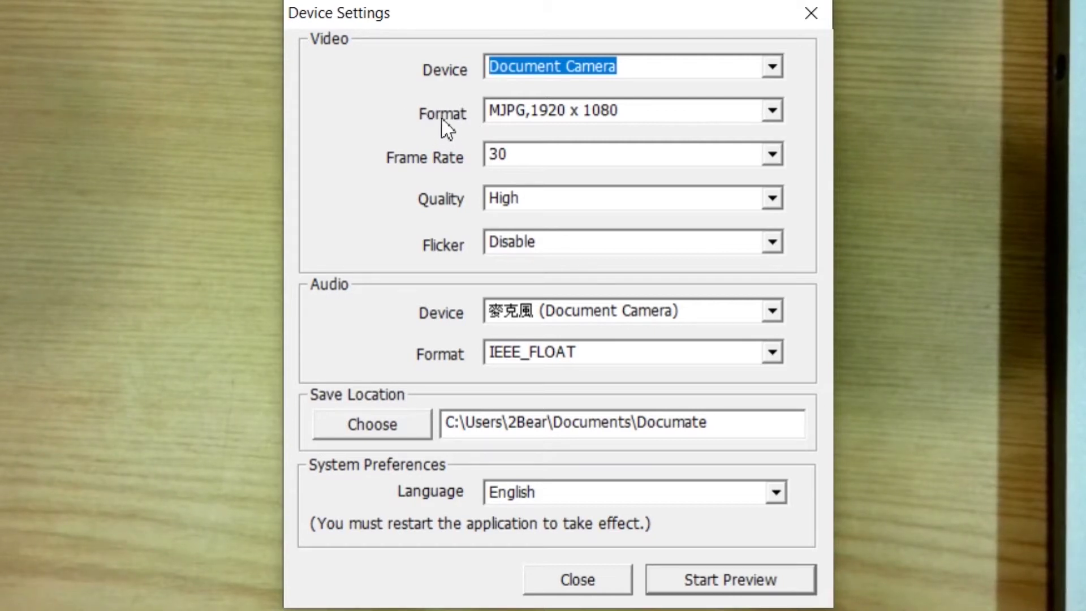
pyautogui.click(773, 112)
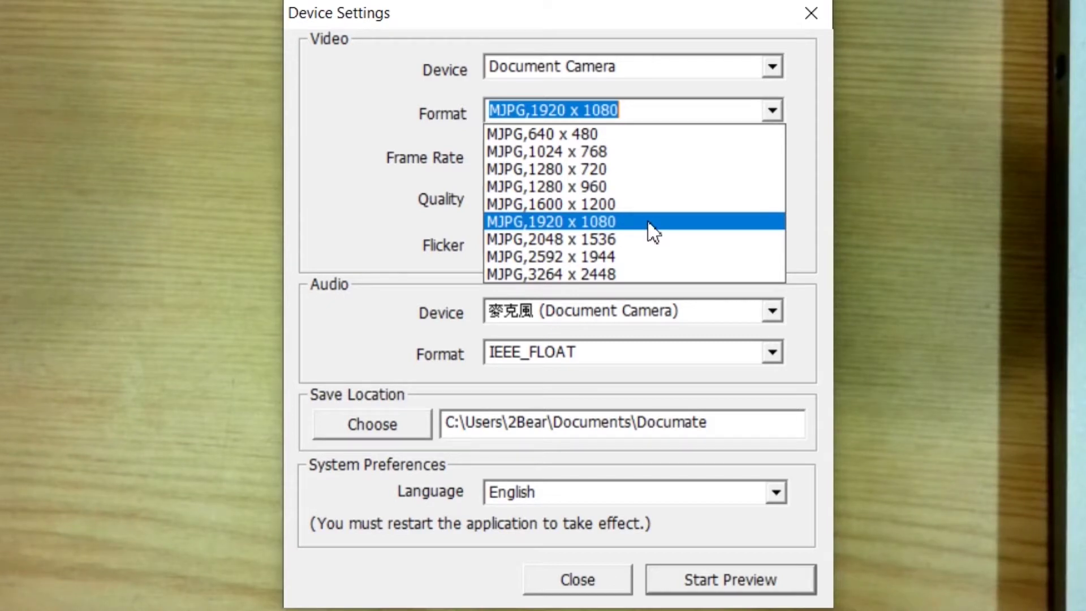
pyautogui.click(714, 222)
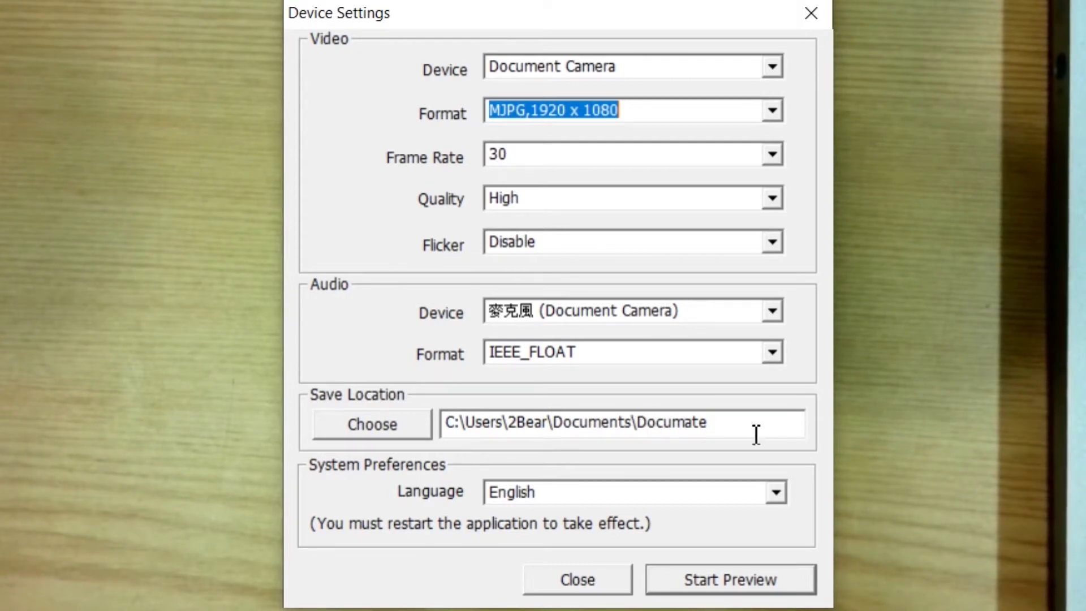
pyautogui.click(774, 112)
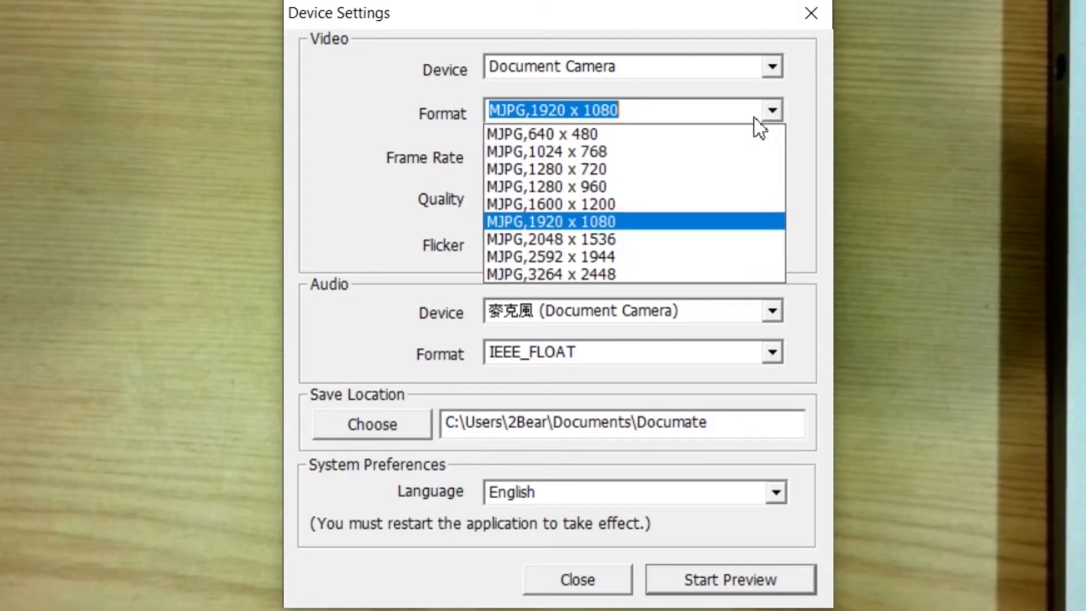
# Preview the camera at MJPG 640 x 480, then restore MJPG 1920 x 1080
pyautogui.click(640, 139)
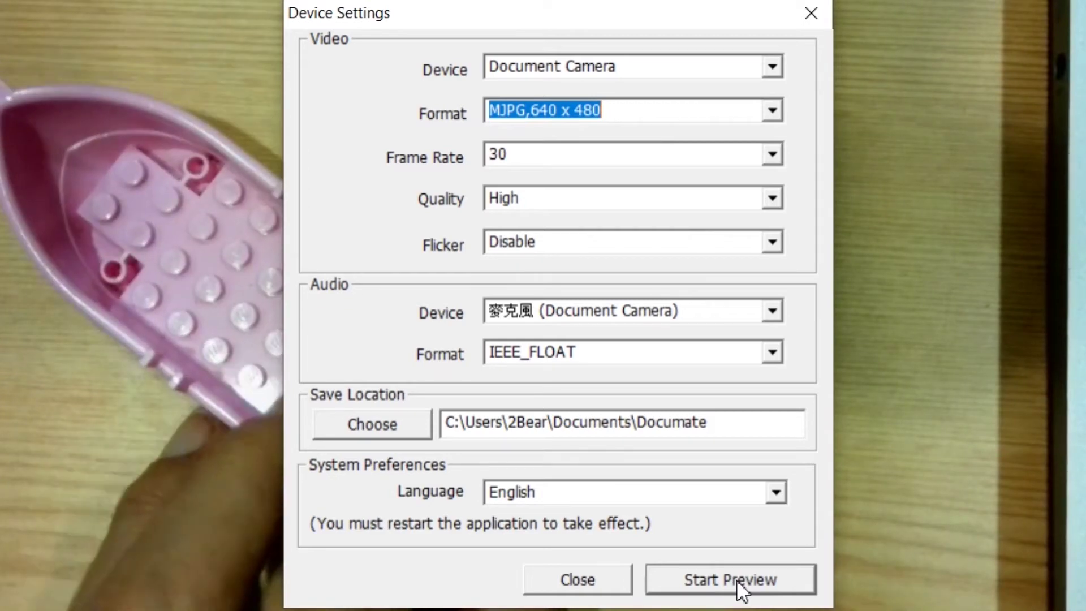
pyautogui.click(737, 584)
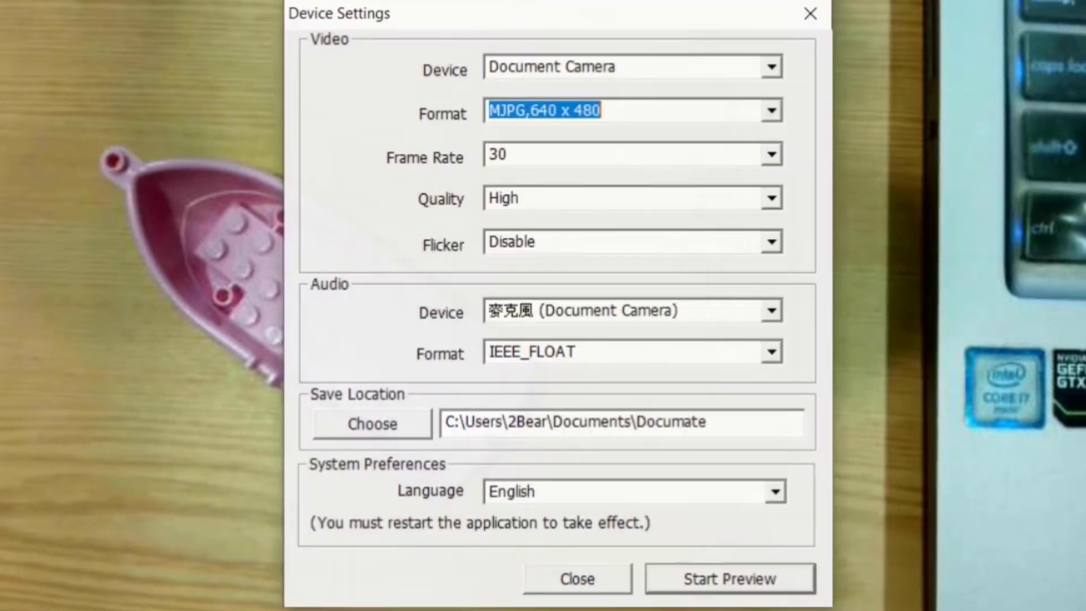
pyautogui.click(773, 110)
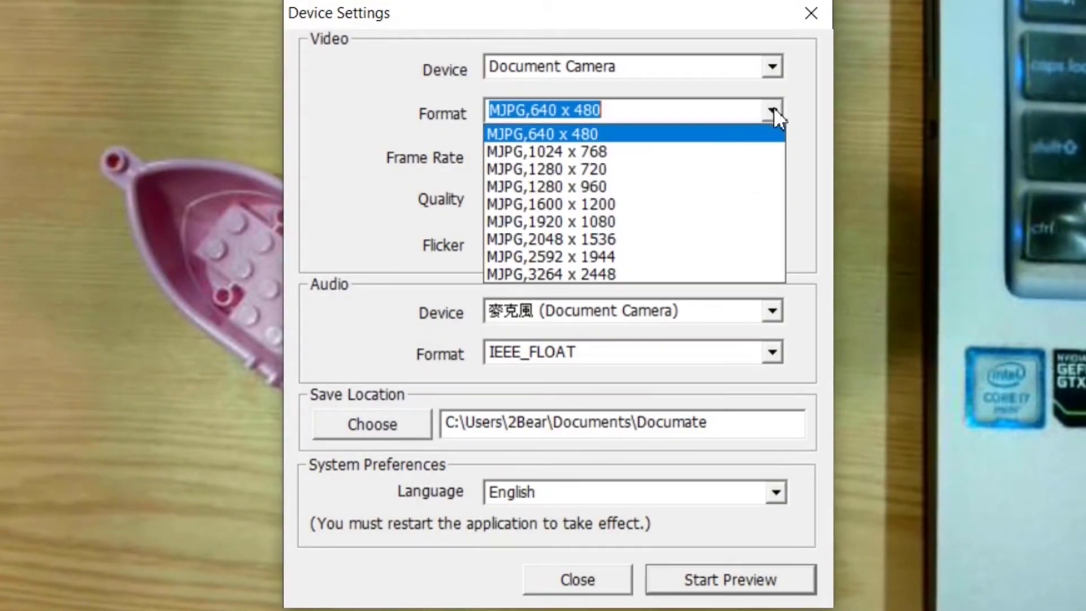
pyautogui.click(674, 223)
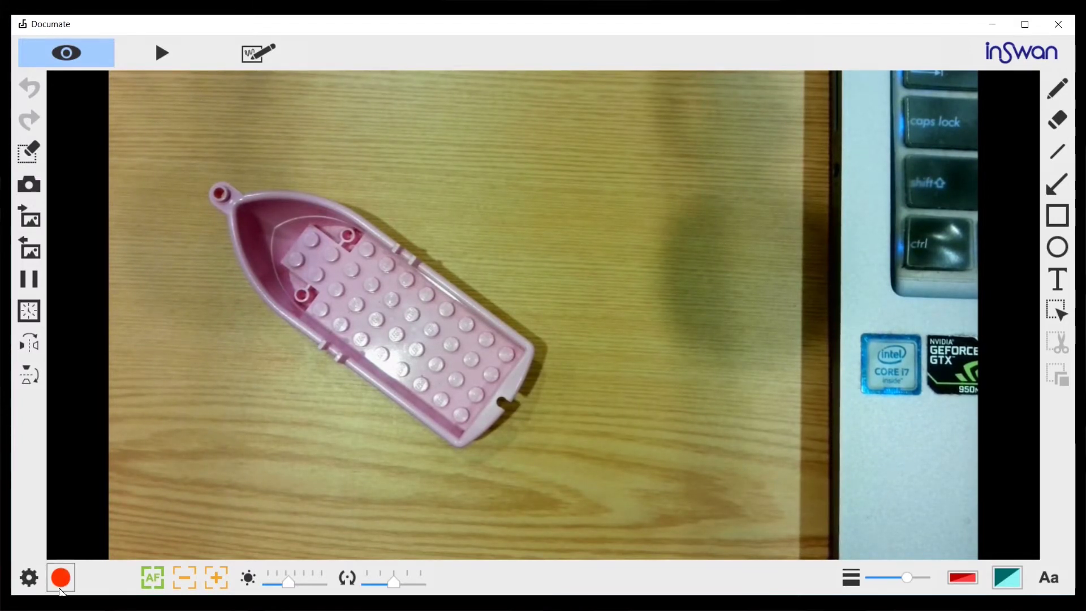
# Record a clip of a red arrow labelled 'Boat' pointing at the boat, then close Documate
pyautogui.click(61, 580)
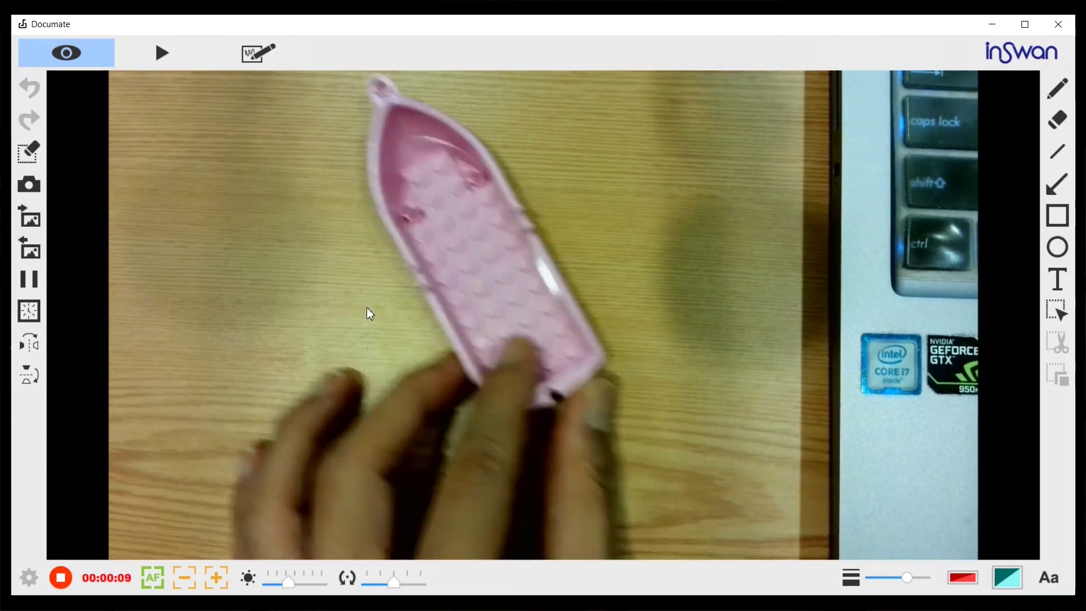
pyautogui.click(1057, 183)
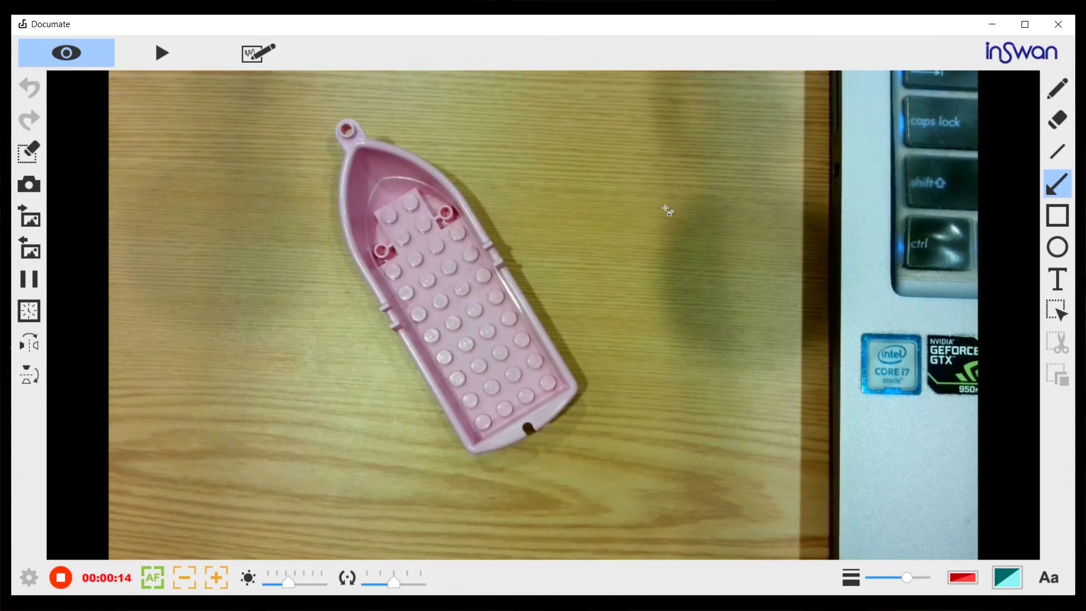
pyautogui.moveTo(668, 211); pyautogui.dragTo(422, 219)
pyautogui.click(1057, 279)
pyautogui.moveTo(674, 167); pyautogui.dragTo(818, 262)
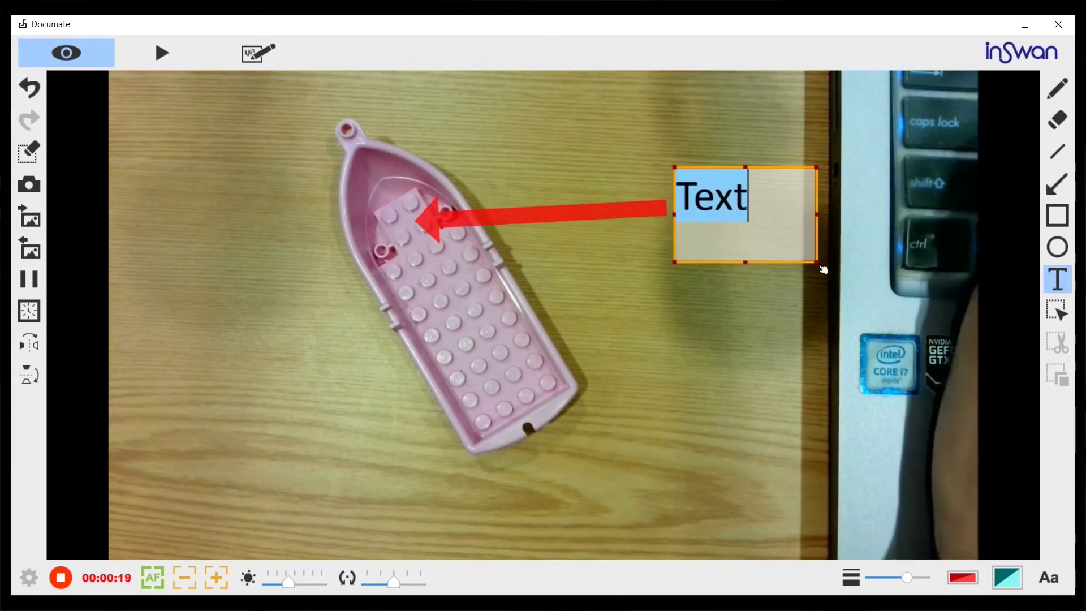
pyautogui.write('Boat')
pyautogui.click(649, 274)
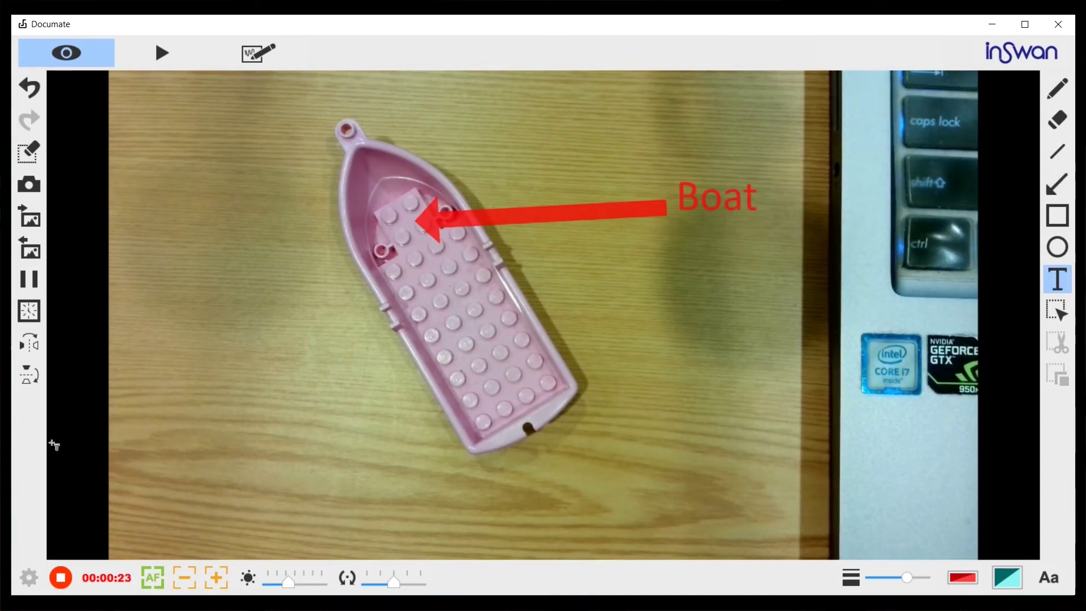
pyautogui.click(61, 583)
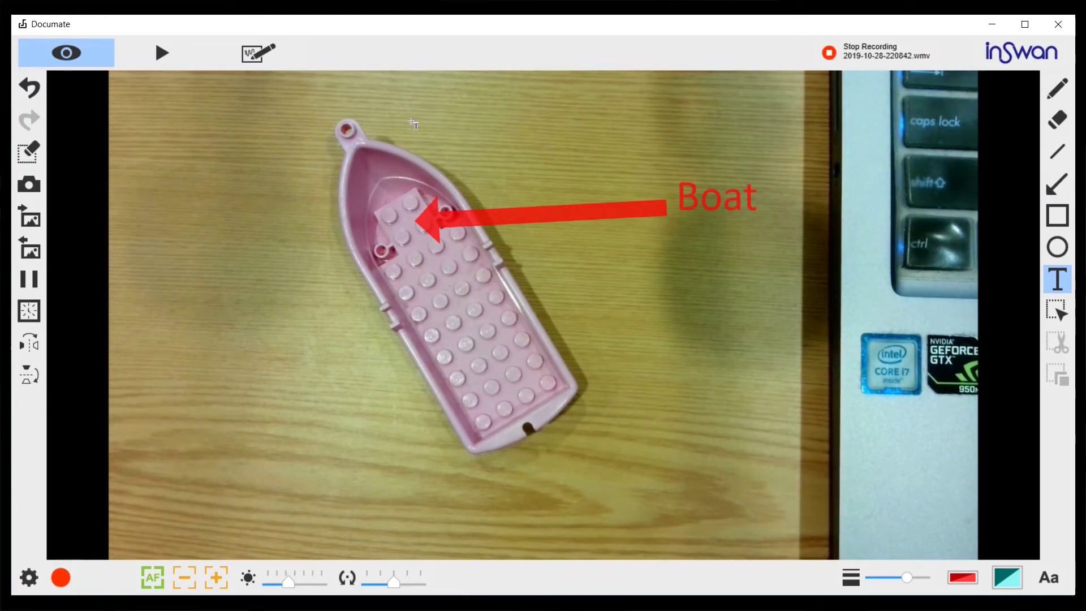
pyautogui.click(1059, 25)
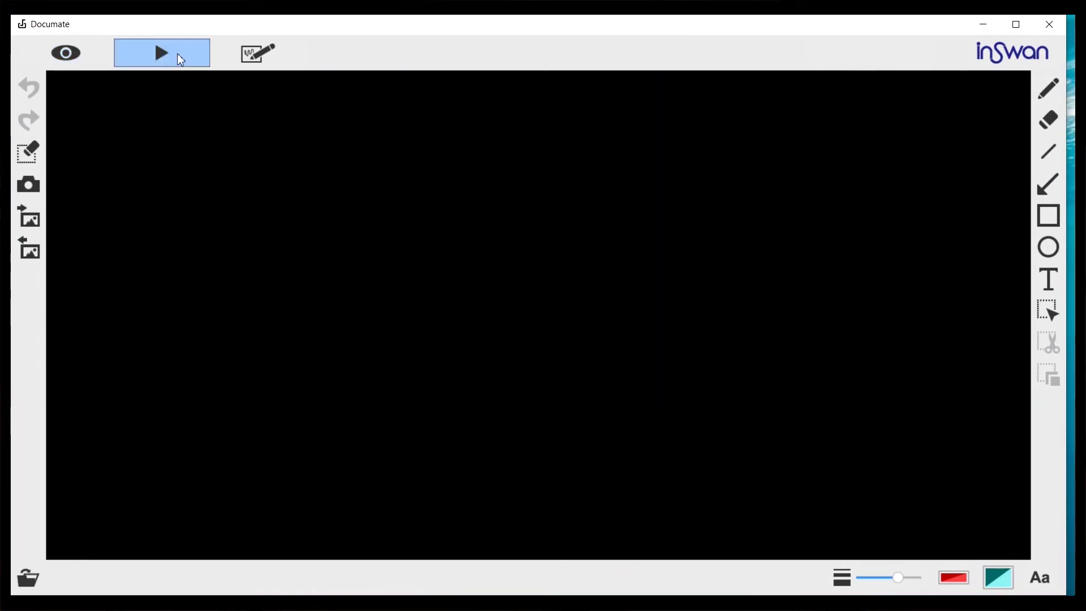
# Open the recording 2019-10-28-220842.wmv for playback
pyautogui.click(25, 579)
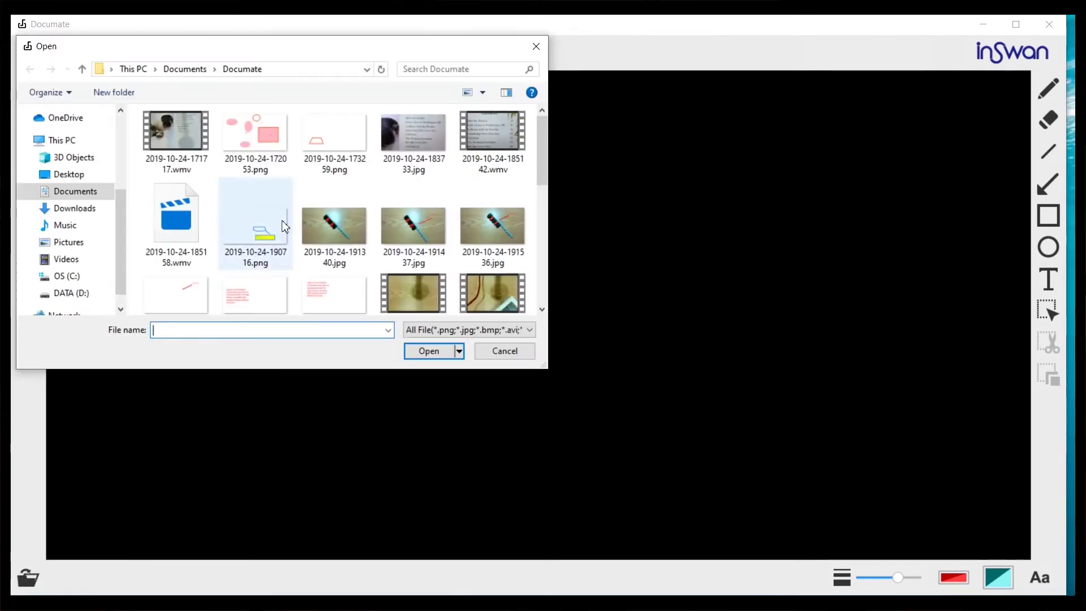
pyautogui.moveTo(541, 151); pyautogui.dragTo(538, 269)
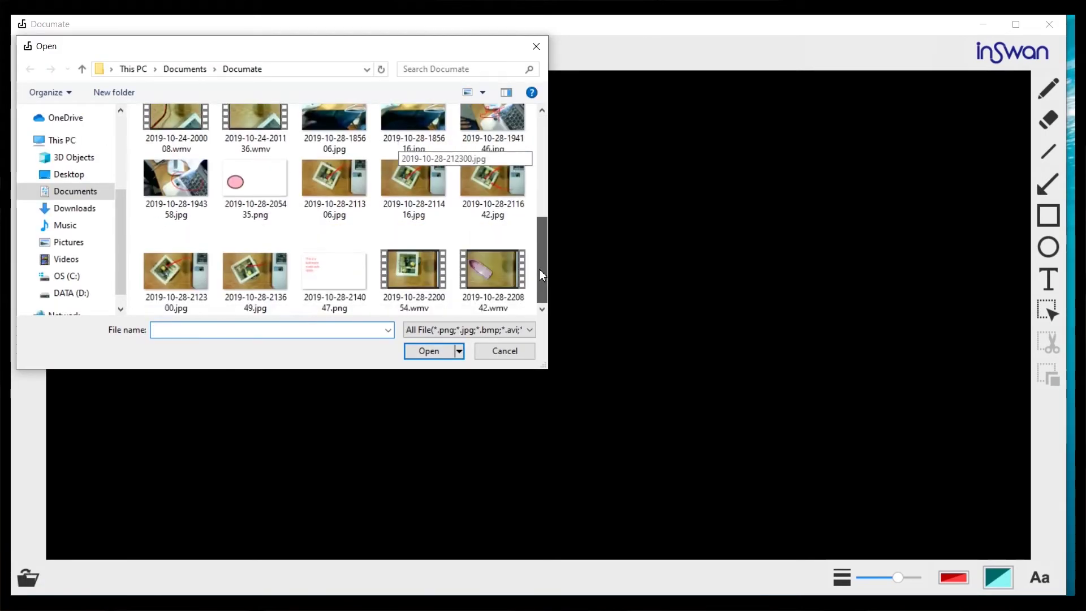
pyautogui.click(496, 268)
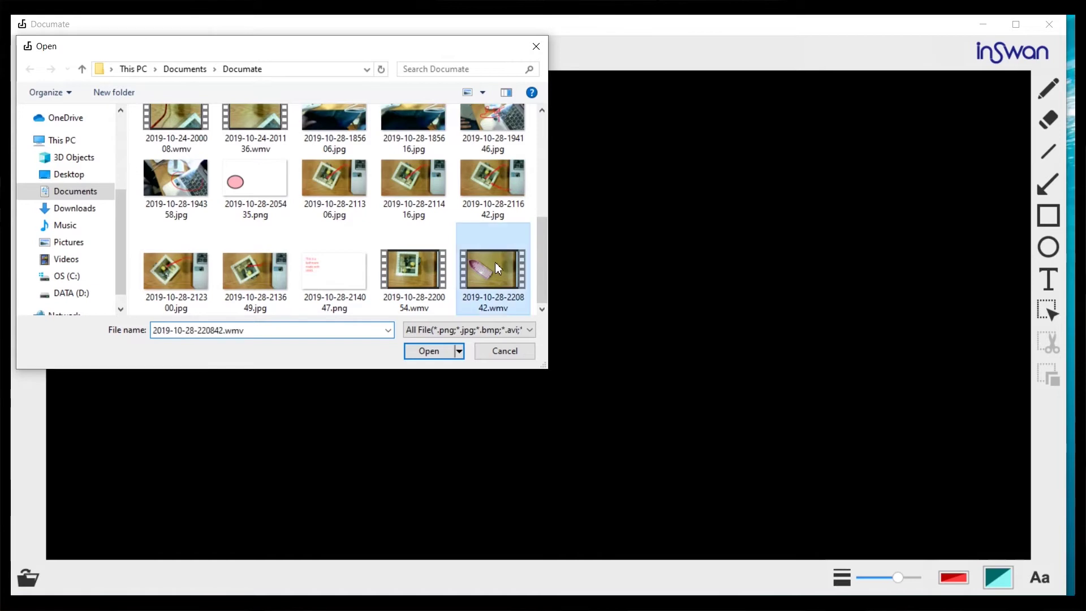
pyautogui.click(430, 351)
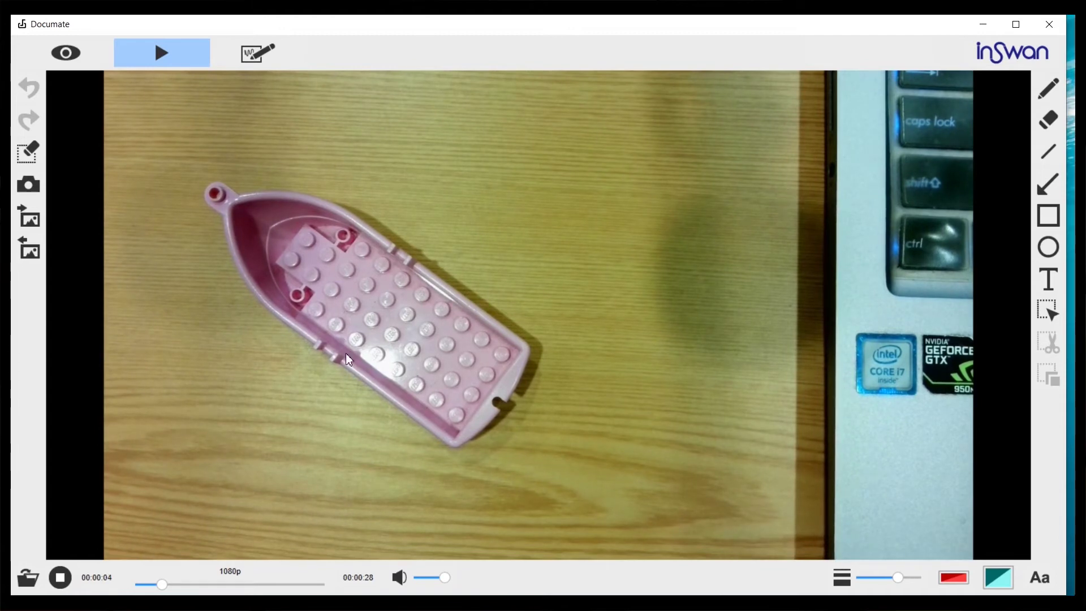
pyautogui.click(1048, 184)
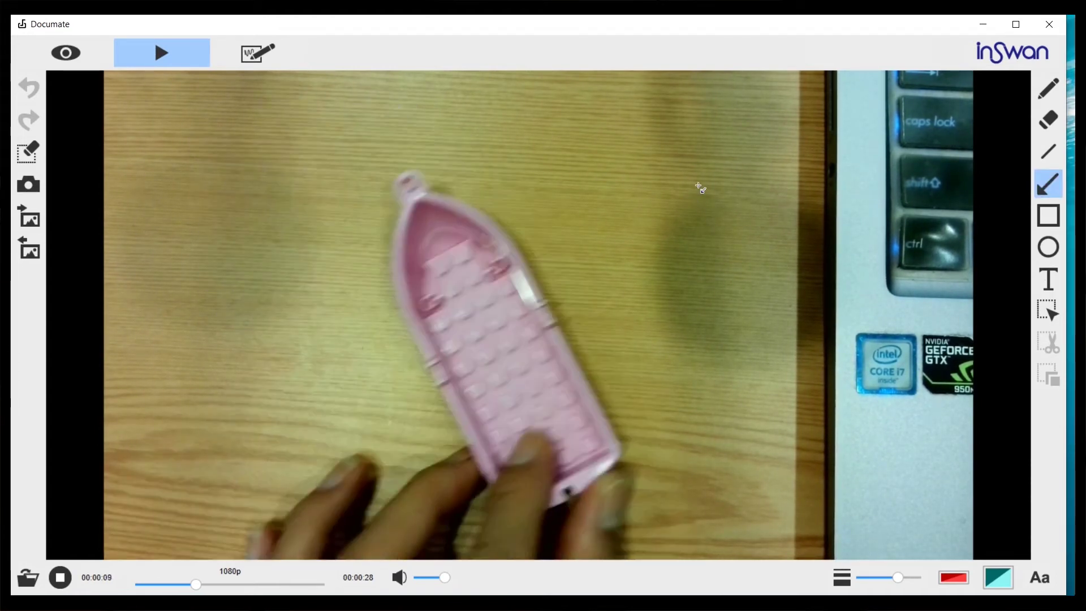
# Draw a red arrow pointing at the boat and label it with the text 'hi'
pyautogui.moveTo(700, 185)
pyautogui.mouseDown()
pyautogui.moveTo(466, 272)
pyautogui.moveTo(441, 262)
pyautogui.mouseUp()
pyautogui.click(1048, 279)
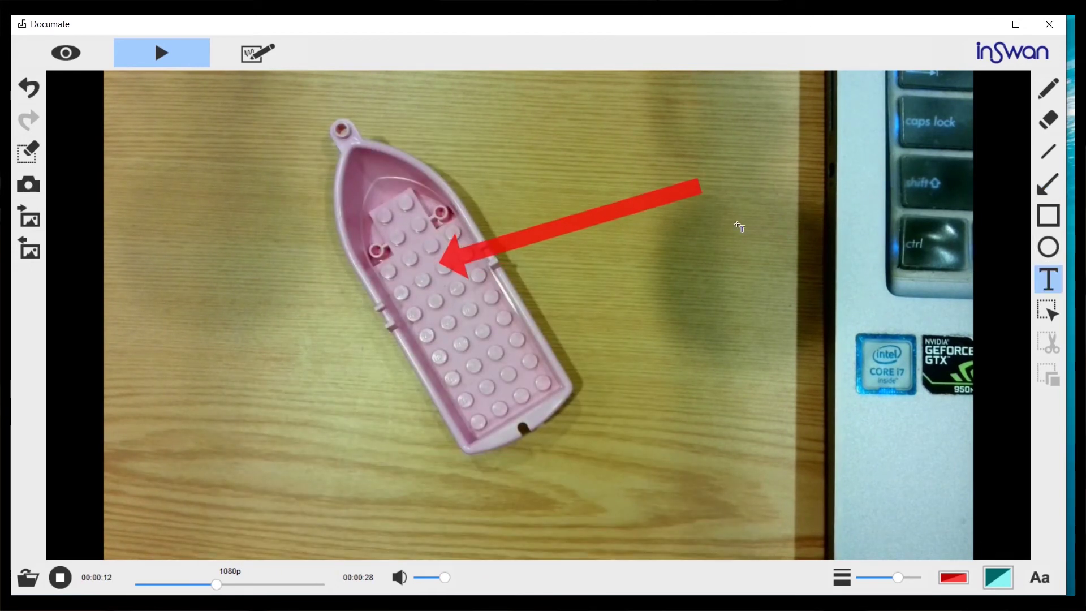
pyautogui.moveTo(705, 164); pyautogui.dragTo(813, 234)
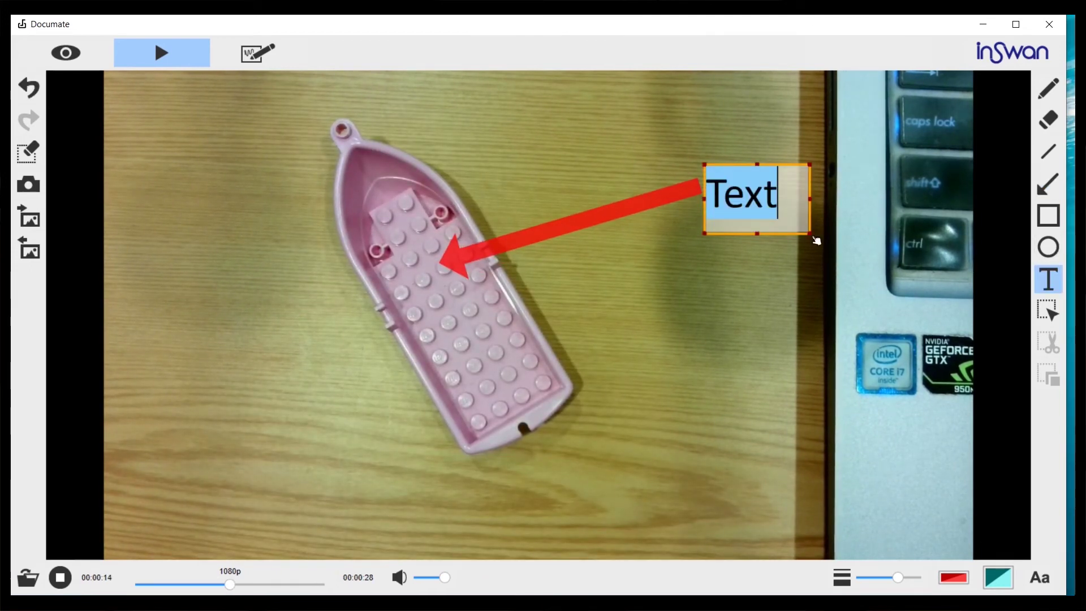
pyautogui.write('hi')
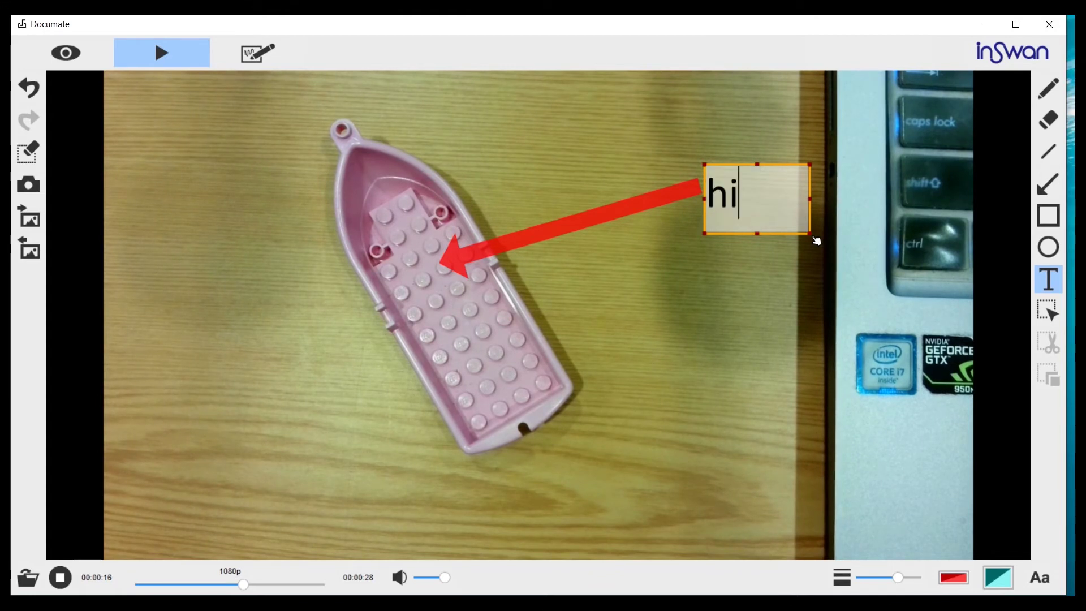
pyautogui.click(730, 256)
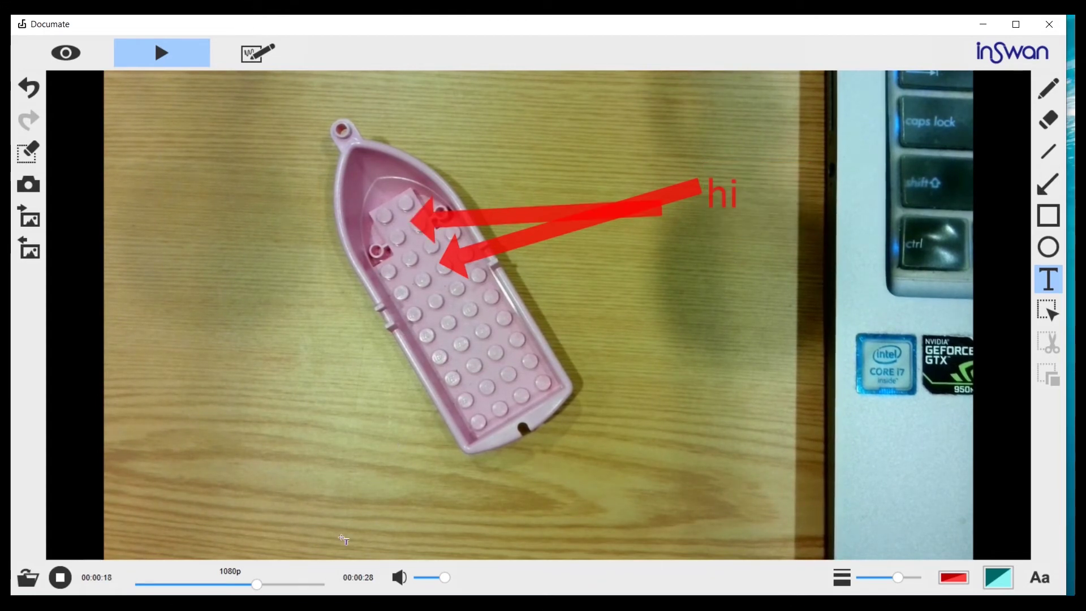
# Pause and resume the annotated boat video, adjust the volume, then stop playback
pyautogui.click(60, 577)
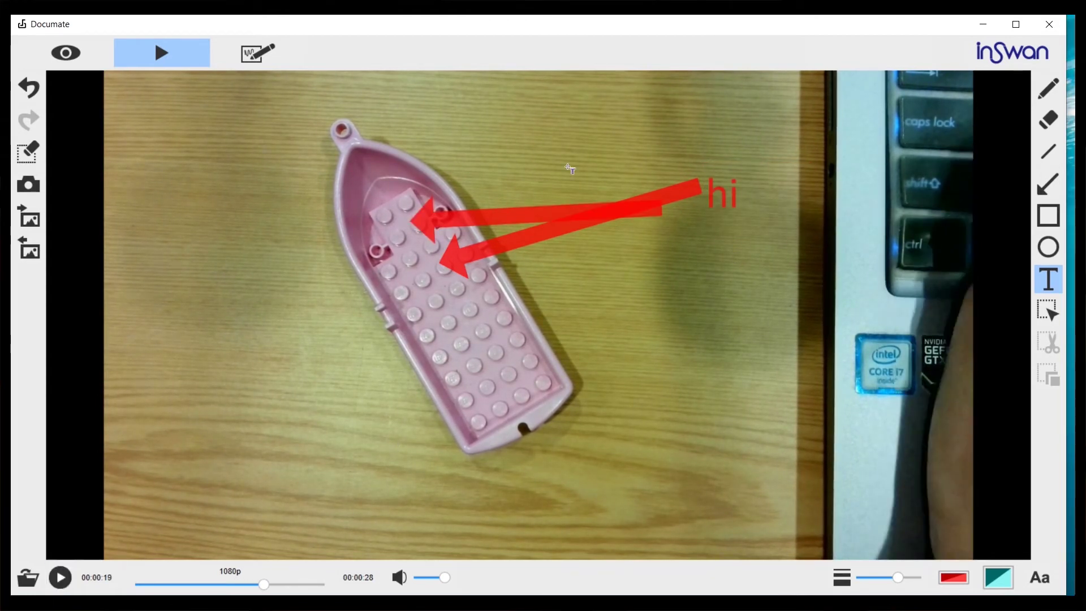
pyautogui.click(60, 577)
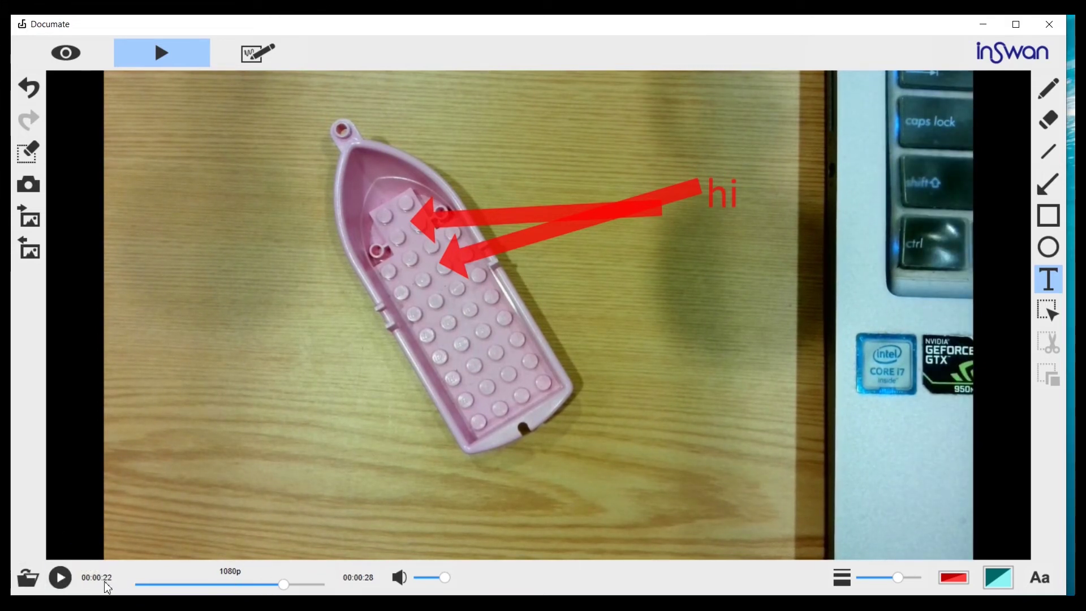
pyautogui.moveTo(445, 578)
pyautogui.mouseDown()
pyautogui.moveTo(417, 577)
pyautogui.moveTo(452, 578)
pyautogui.mouseUp()
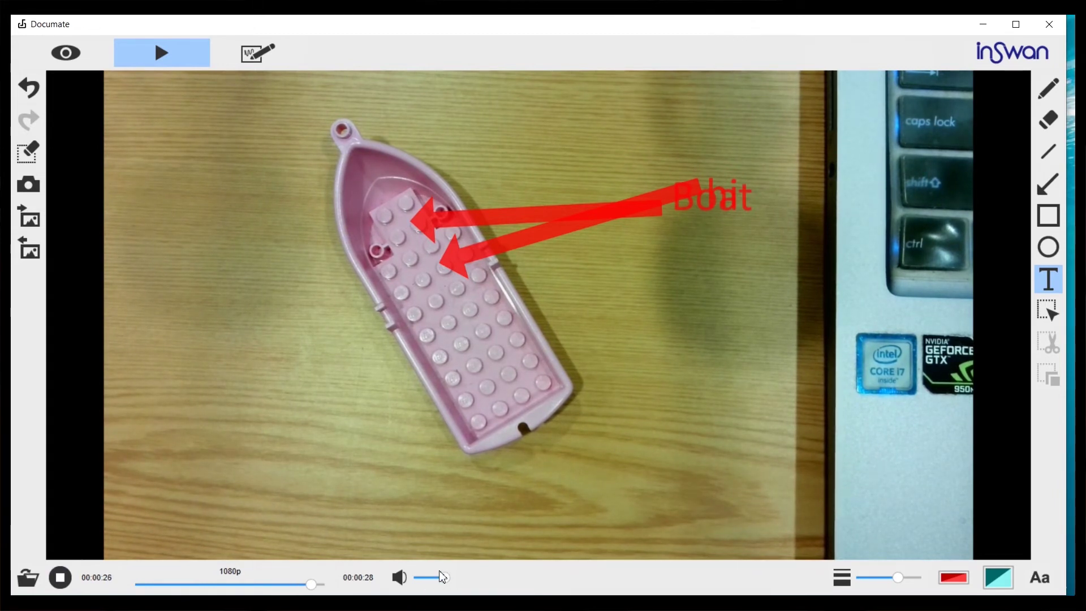
pyautogui.click(61, 578)
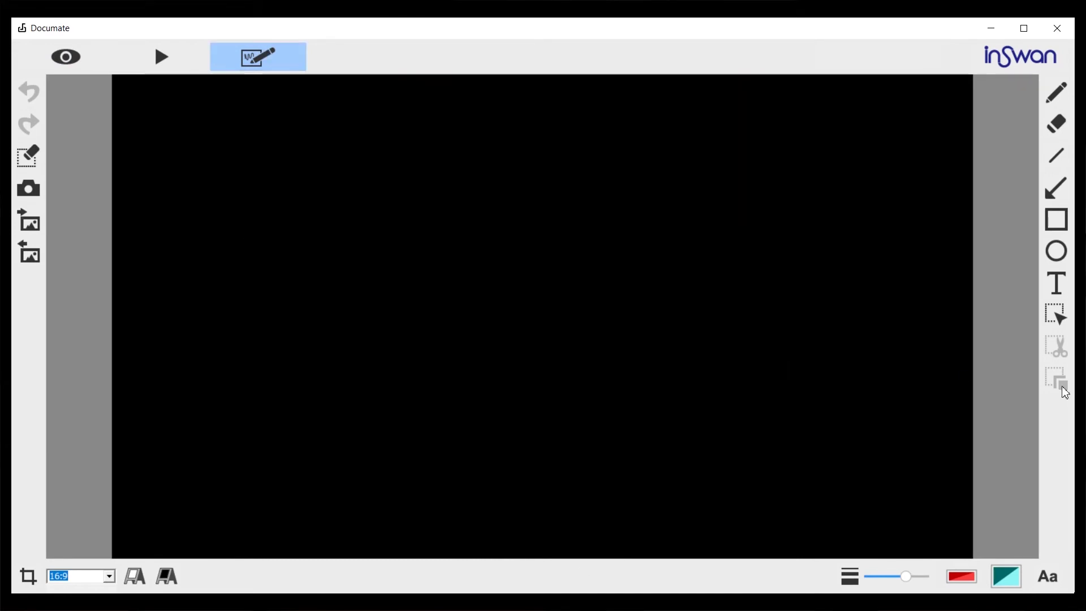
# Sketch a red freehand loop, erase it, and draw a red straight line across the canvas
pyautogui.click(1066, 98)
pyautogui.moveTo(592, 170)
pyautogui.mouseDown()
pyautogui.moveTo(405, 348)
pyautogui.moveTo(575, 203)
pyautogui.moveTo(592, 171)
pyautogui.moveTo(364, 236)
pyautogui.moveTo(563, 441)
pyautogui.moveTo(575, 182)
pyautogui.moveTo(600, 368)
pyautogui.mouseUp()
pyautogui.click(1057, 129)
pyautogui.click(1057, 155)
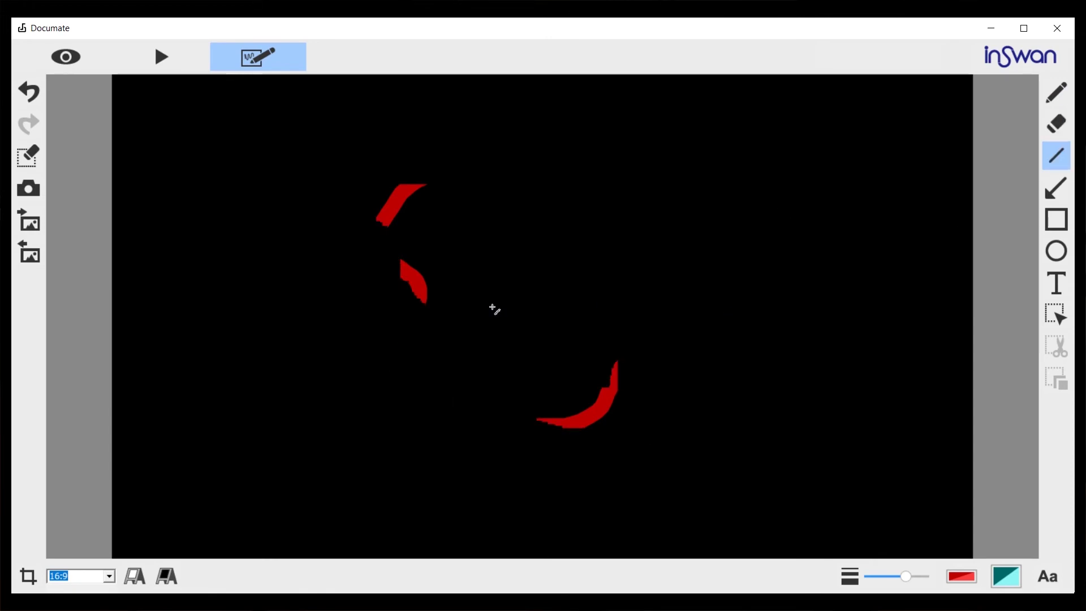
pyautogui.moveTo(321, 392); pyautogui.dragTo(726, 261)
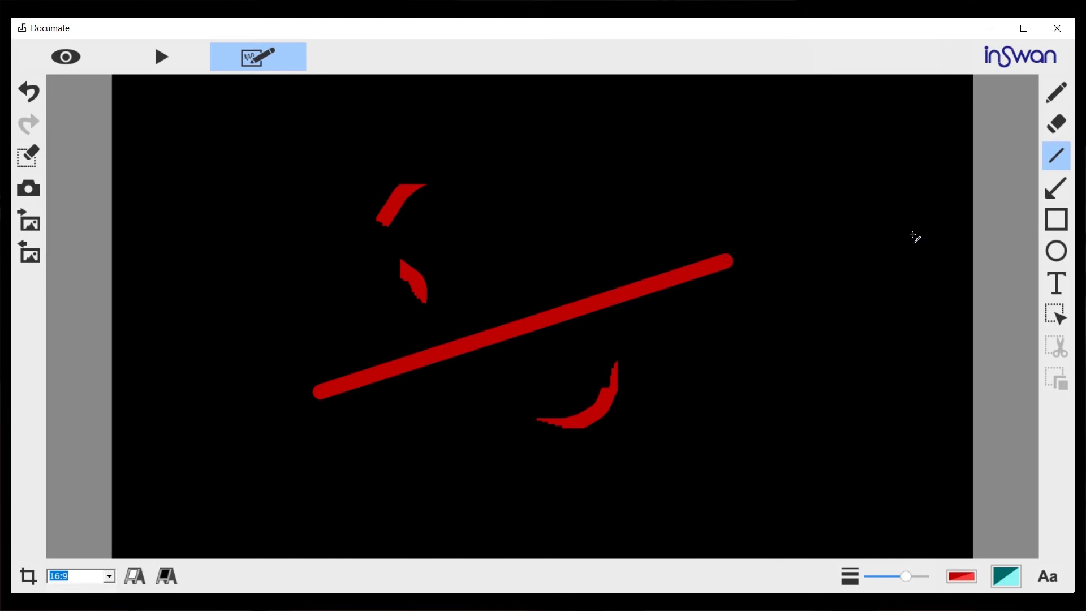
# Draw an arrow pointing up-left on the right side and make it cyan
pyautogui.click(1055, 189)
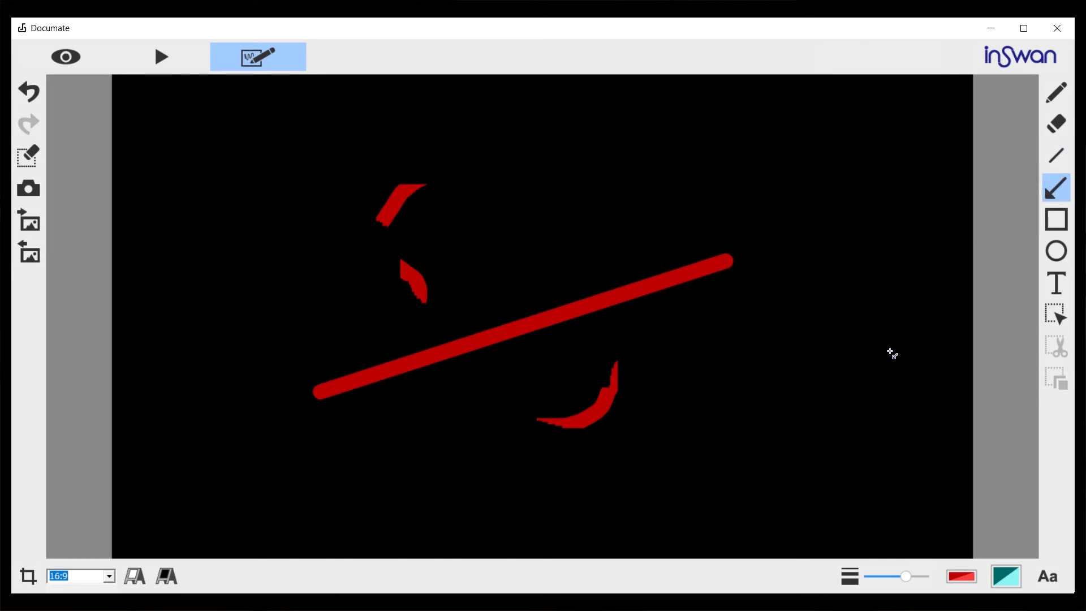
pyautogui.moveTo(890, 351); pyautogui.dragTo(681, 147)
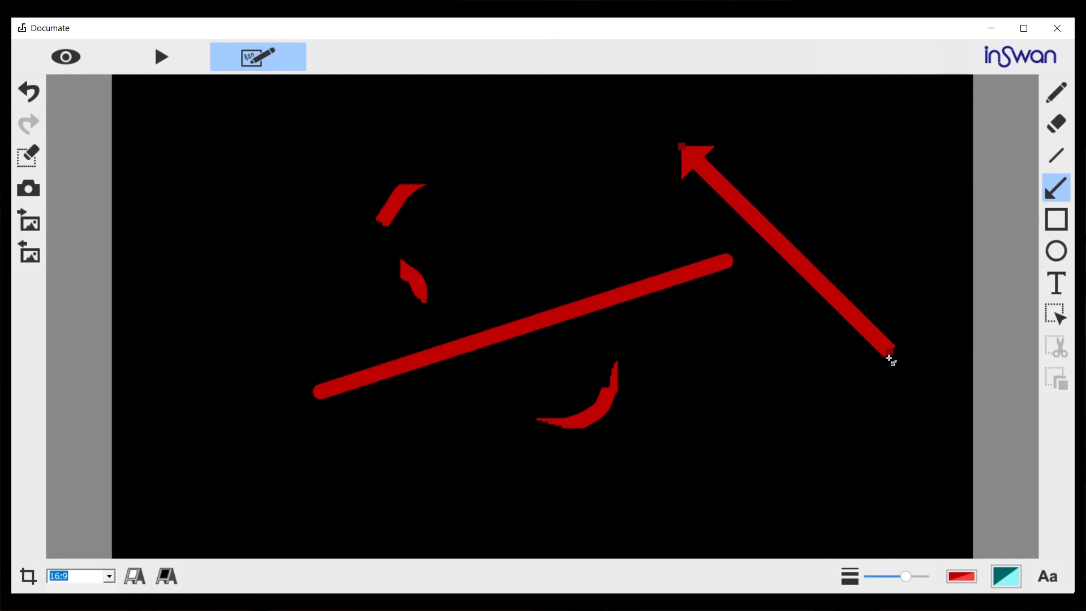
pyautogui.click(962, 578)
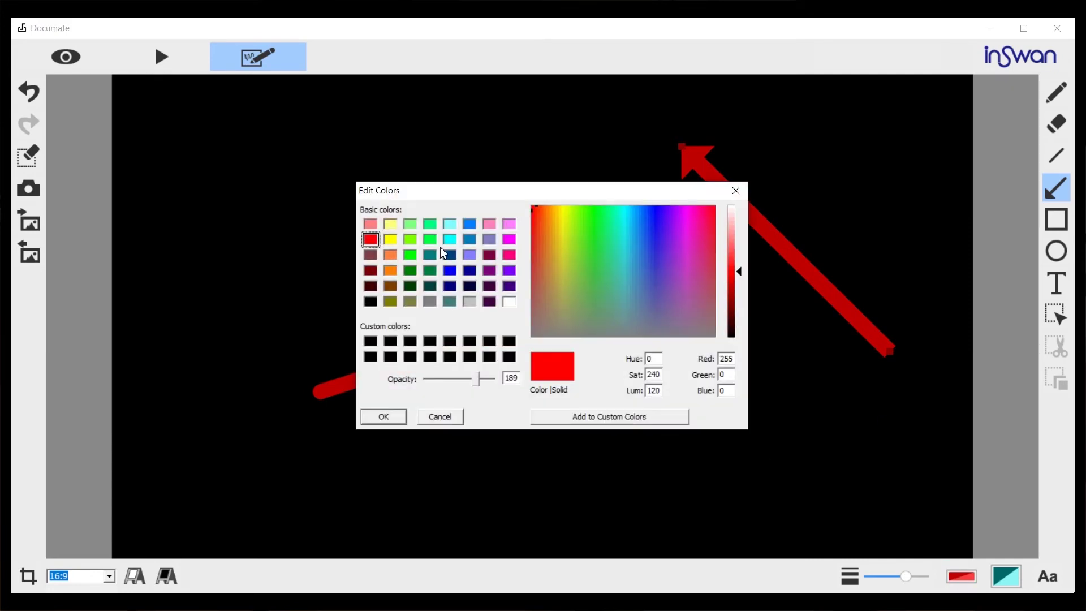
pyautogui.click(450, 240)
pyautogui.click(384, 417)
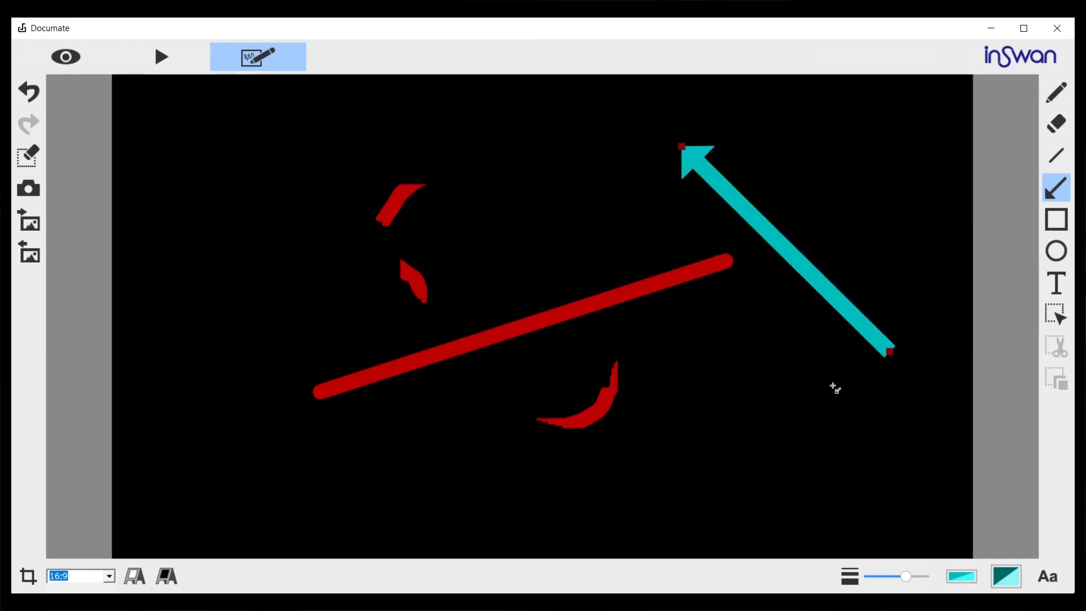
pyautogui.click(1057, 219)
# Draw a rectangle at the left with a lime green fill and a thicker orange outline
pyautogui.moveTo(194, 275); pyautogui.dragTo(394, 478)
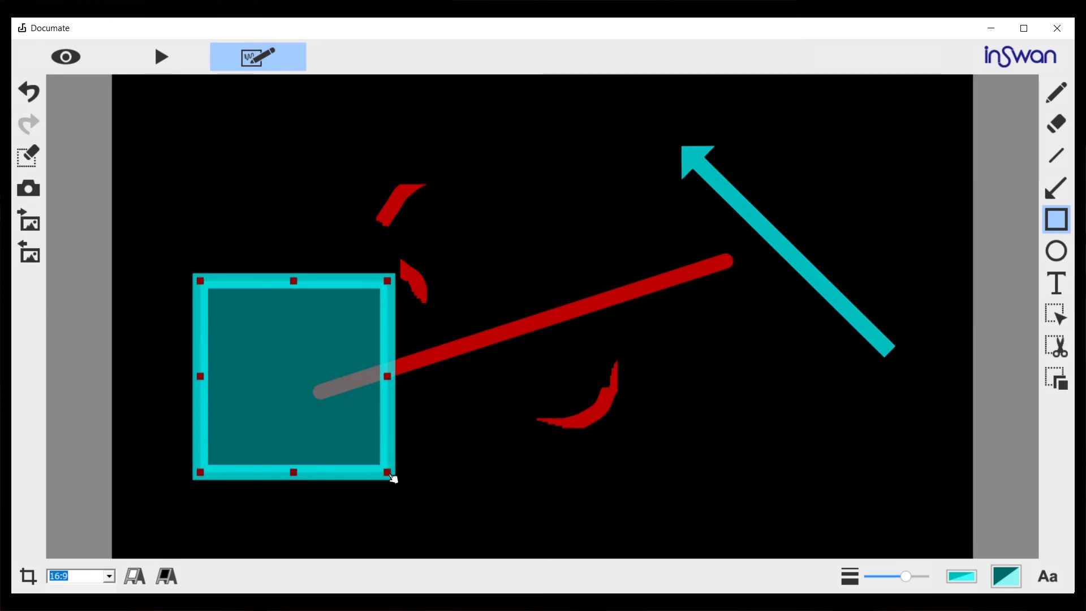
pyautogui.click(1008, 579)
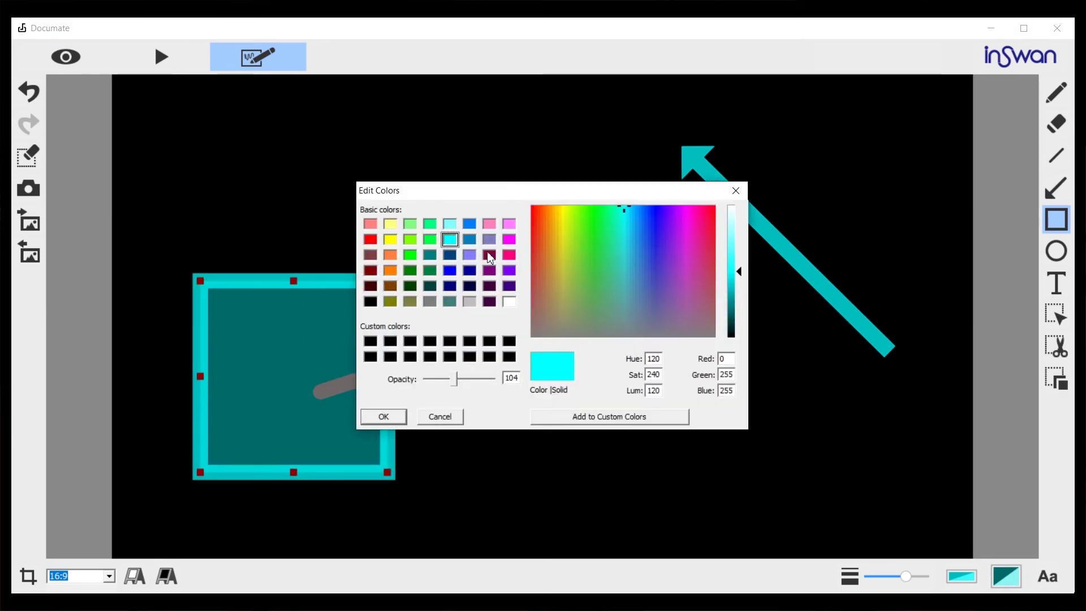
pyautogui.click(409, 241)
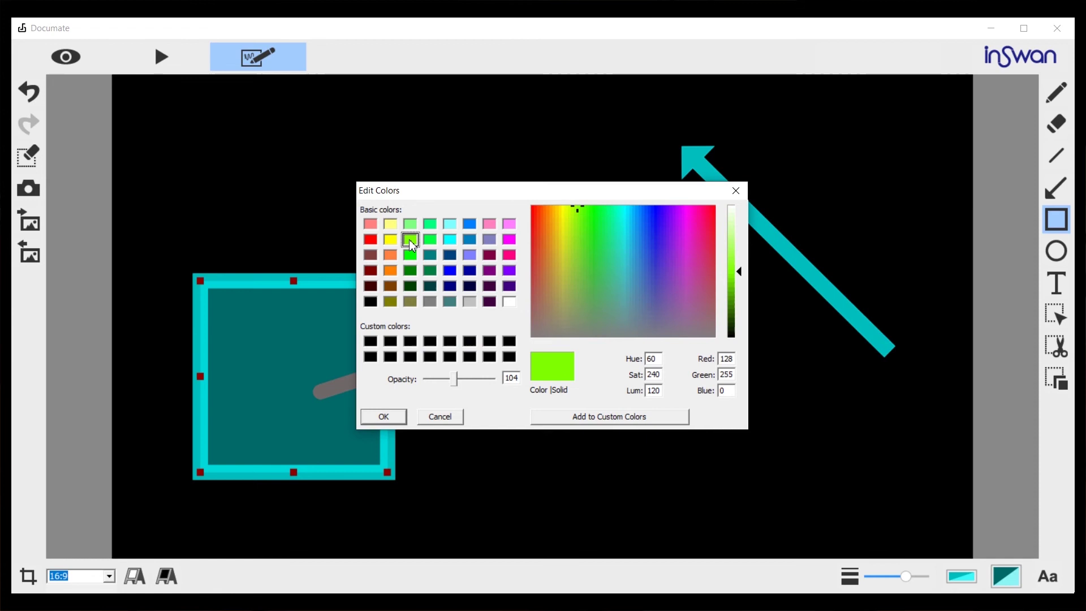
pyautogui.click(384, 417)
pyautogui.click(964, 578)
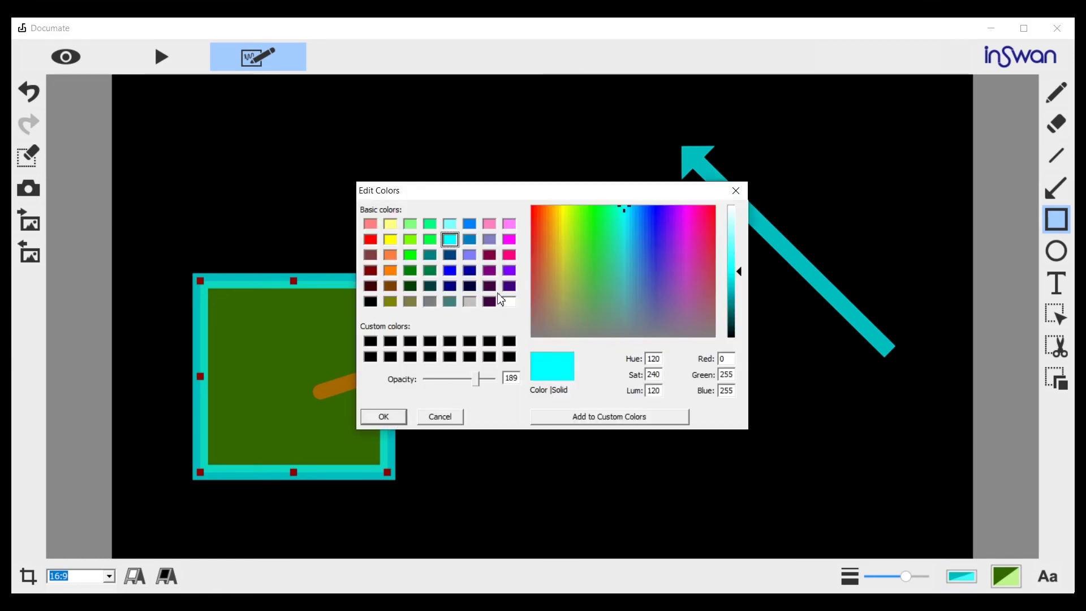
pyautogui.click(390, 256)
pyautogui.click(397, 420)
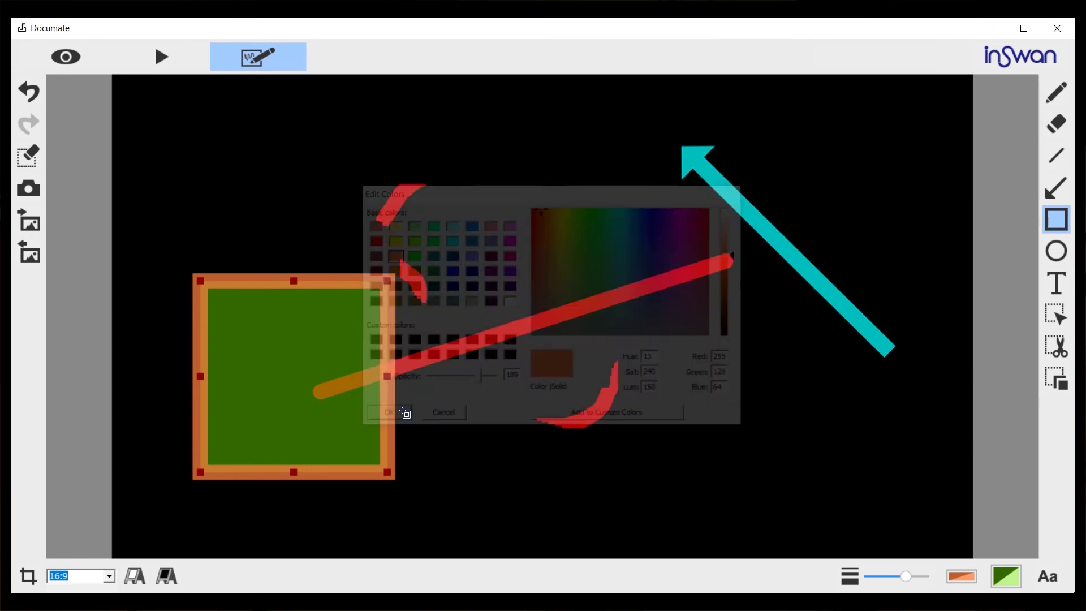
pyautogui.moveTo(906, 577)
pyautogui.mouseDown()
pyautogui.moveTo(880, 583)
pyautogui.moveTo(942, 579)
pyautogui.moveTo(878, 580)
pyautogui.moveTo(924, 577)
pyautogui.mouseUp()
# Draw a green, orange-outlined ellipse near the canvas centre
pyautogui.click(1057, 251)
pyautogui.moveTo(517, 155); pyautogui.dragTo(704, 359)
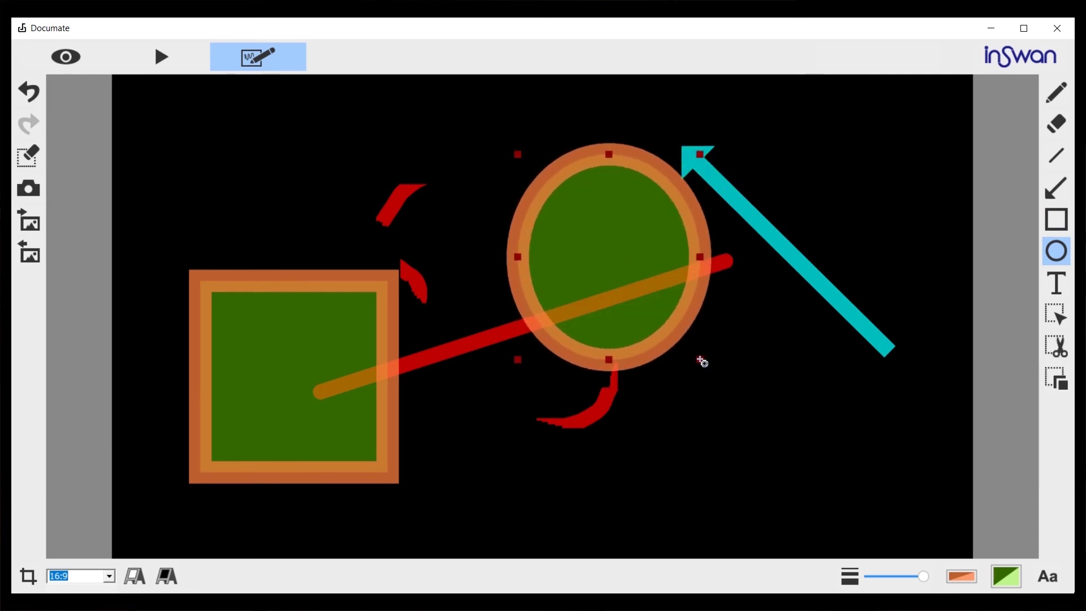
pyautogui.click(1056, 283)
# Add the text 'Hello' in a box above the green rectangle
pyautogui.moveTo(191, 122); pyautogui.dragTo(390, 243)
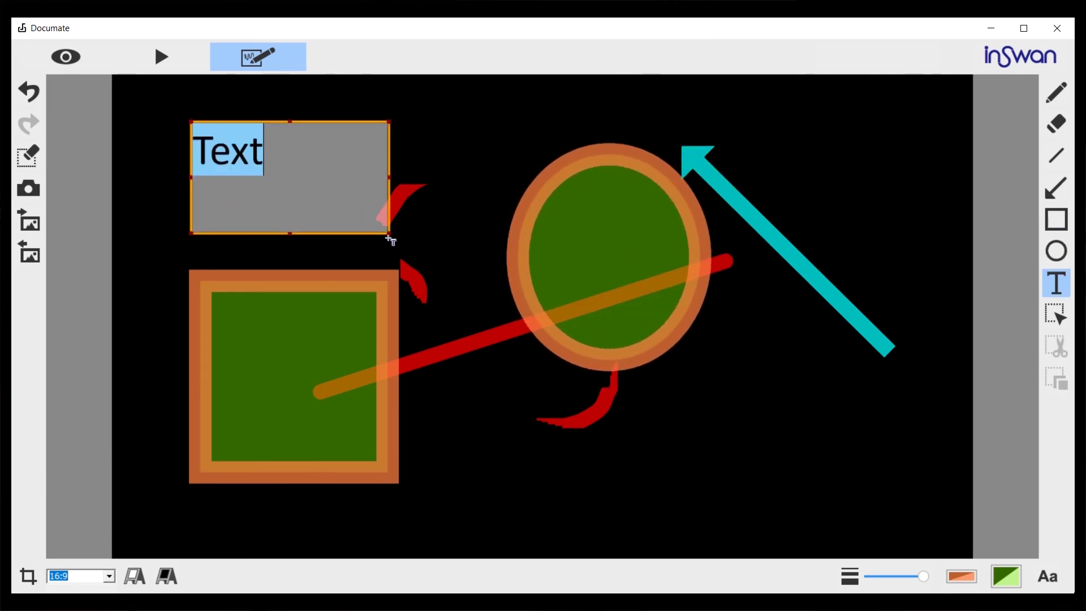
pyautogui.write('Hello')
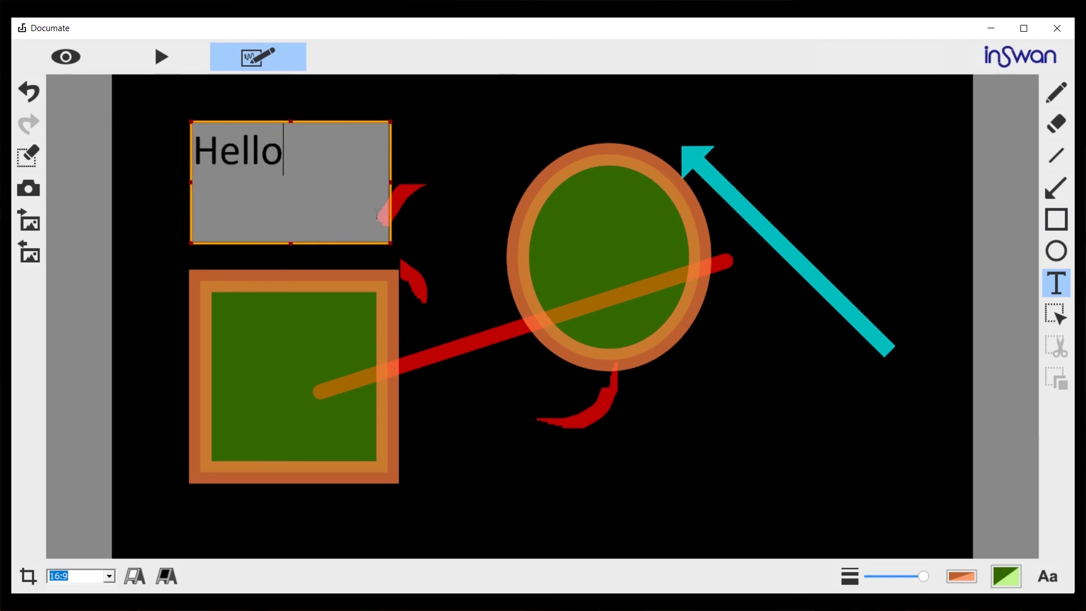
pyautogui.click(254, 472)
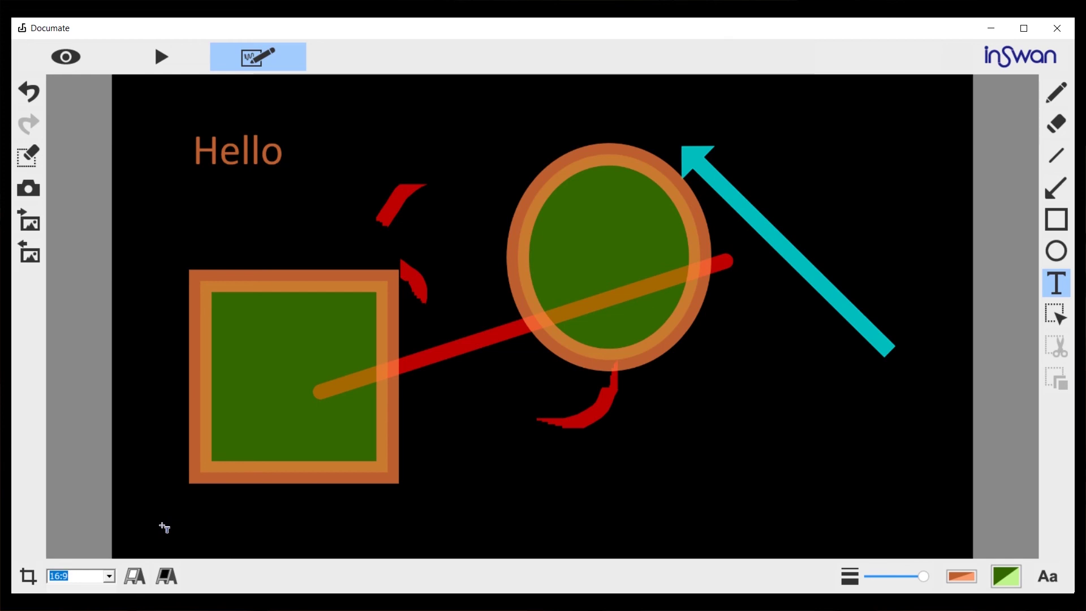
pyautogui.click(134, 579)
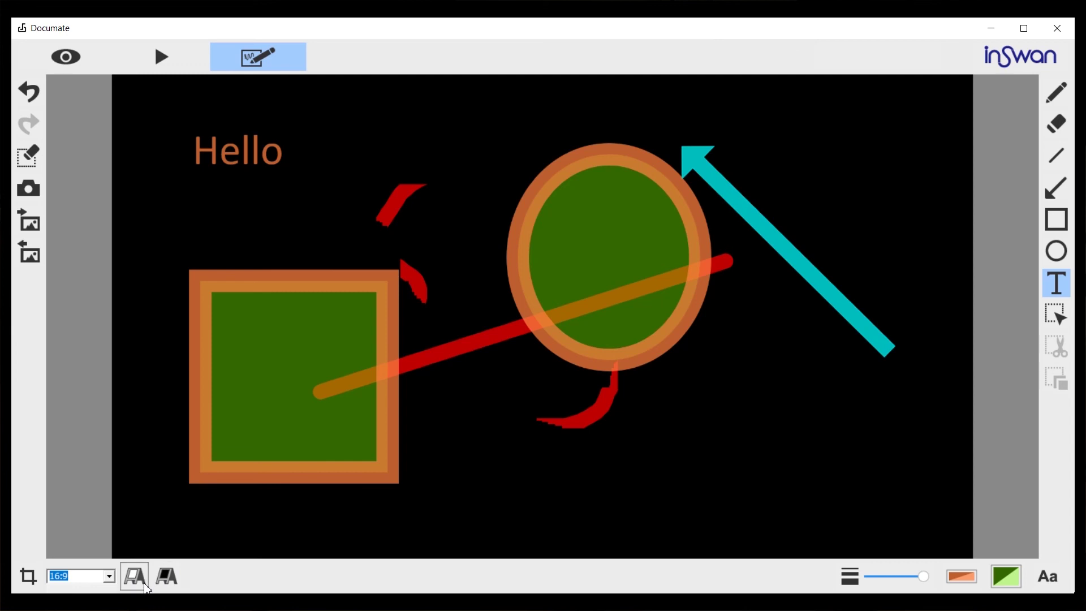
pyautogui.click(135, 583)
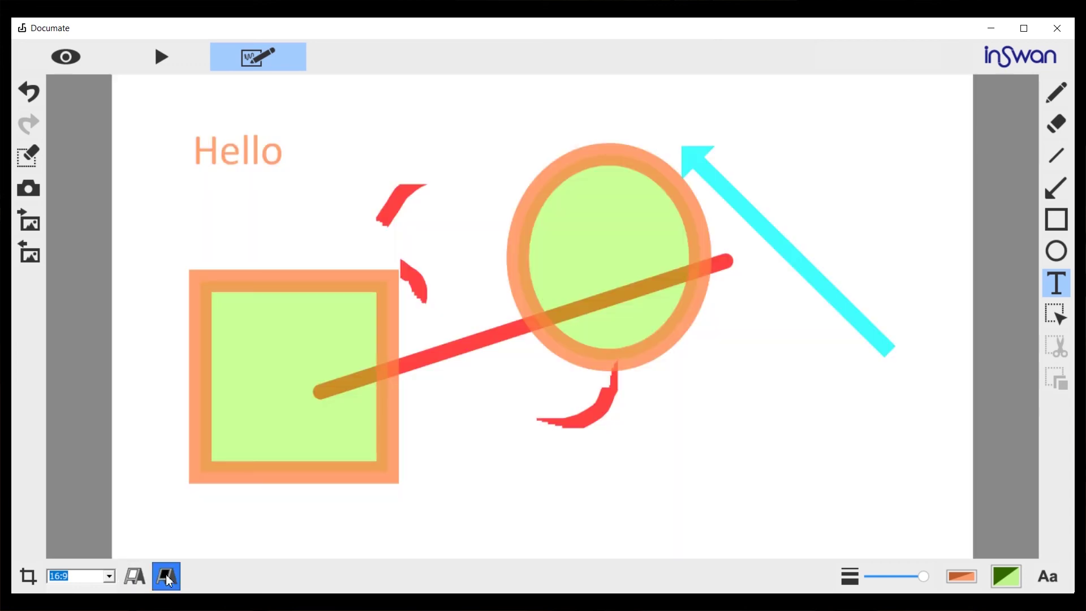
pyautogui.click(165, 576)
pyautogui.click(137, 576)
pyautogui.click(165, 580)
pyautogui.click(135, 576)
pyautogui.click(165, 576)
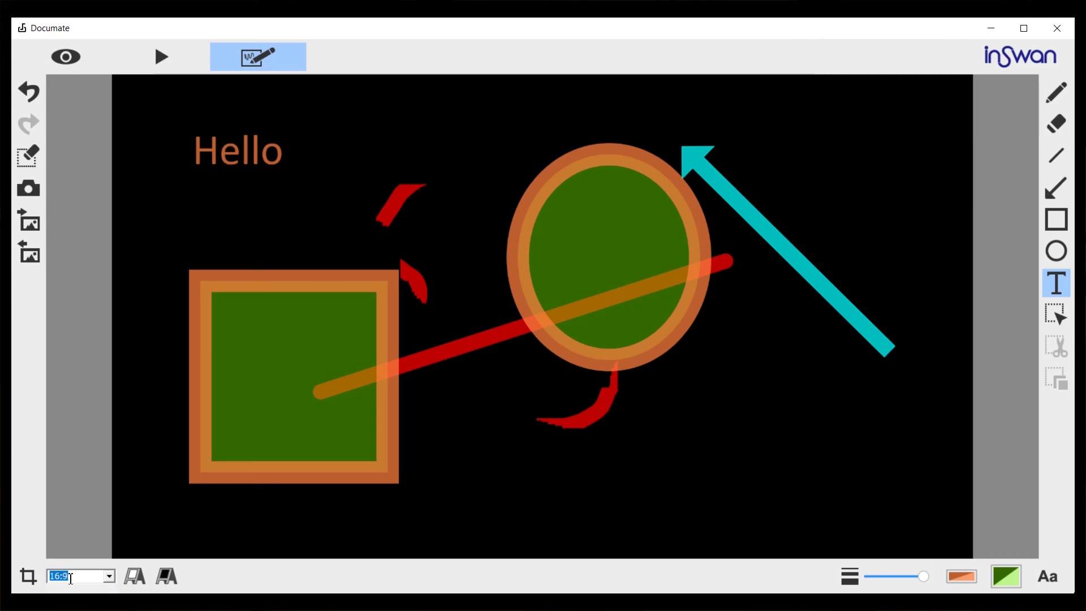
pyautogui.click(111, 577)
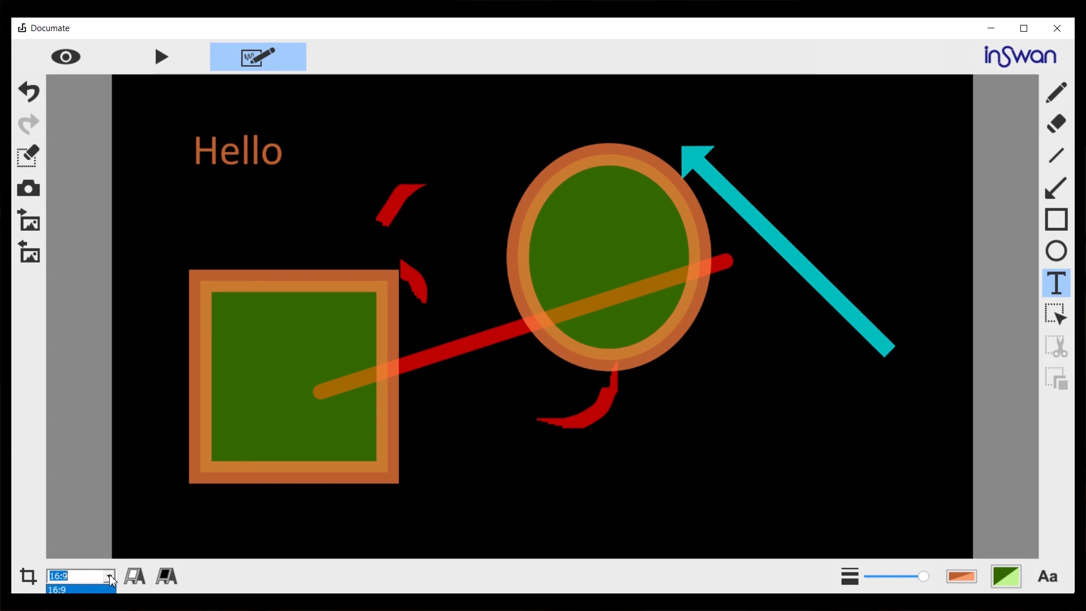
pyautogui.click(90, 601)
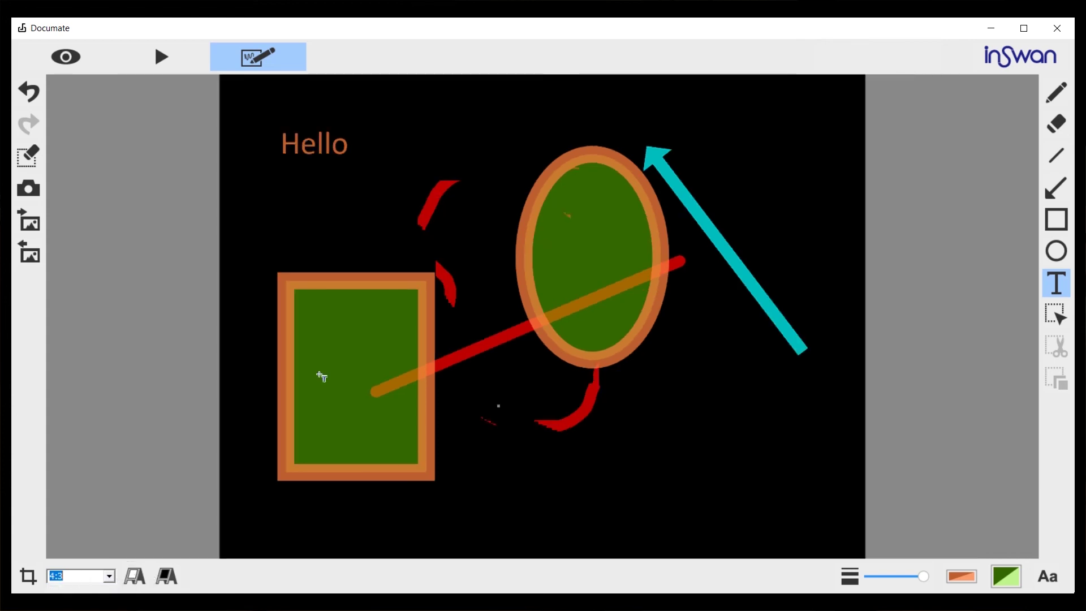
pyautogui.scroll(1, 115, 582)
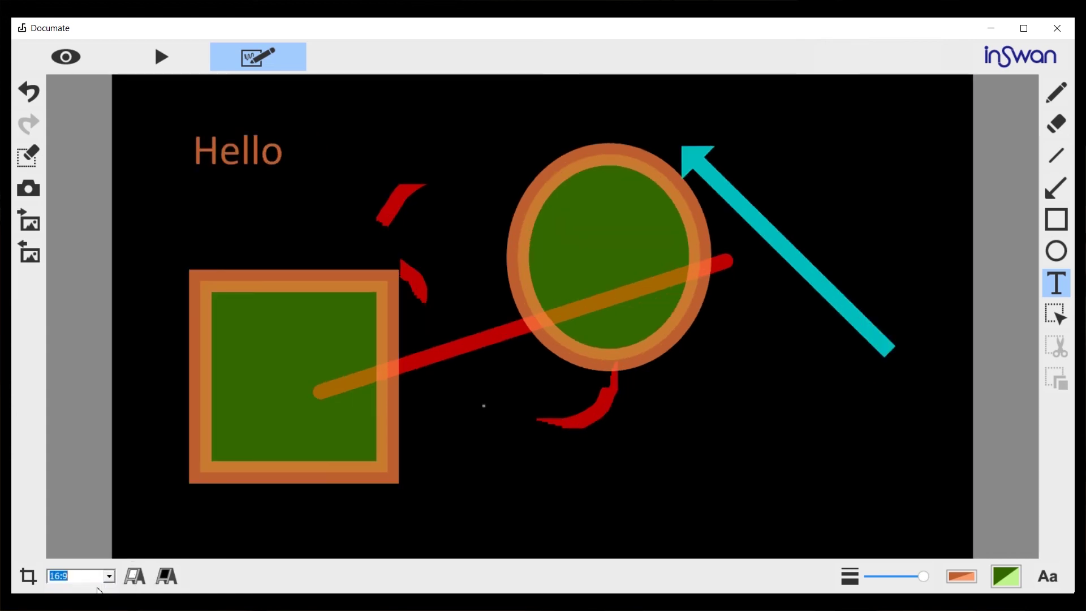